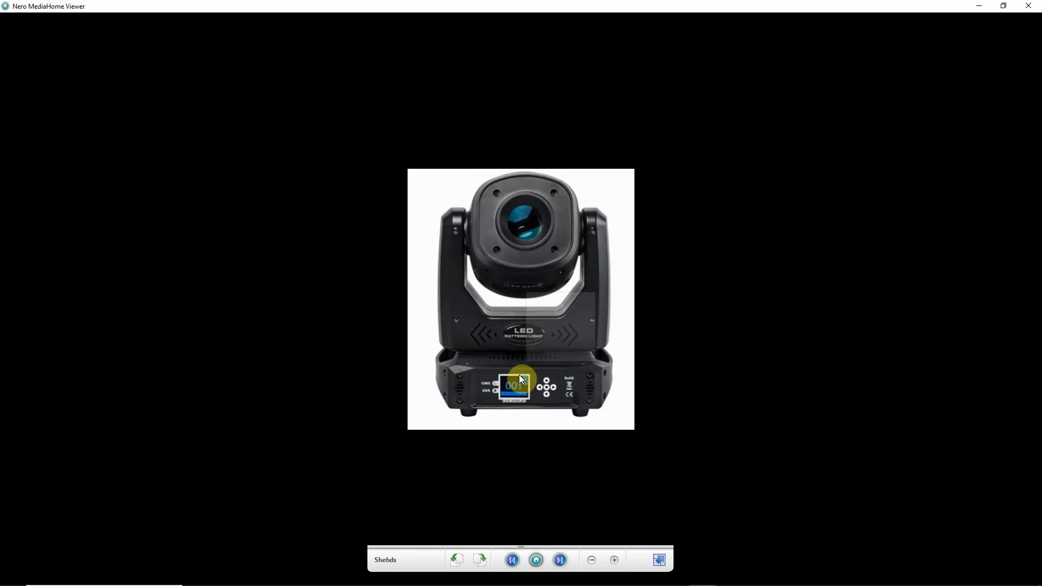
Enlarge the moving head's photo, then switch to the browser and review the DMX channel summary in its manual.
{"action": "scroll", "coordinate": [546, 324], "scroll_direction": "up", "scroll_amount": 2}
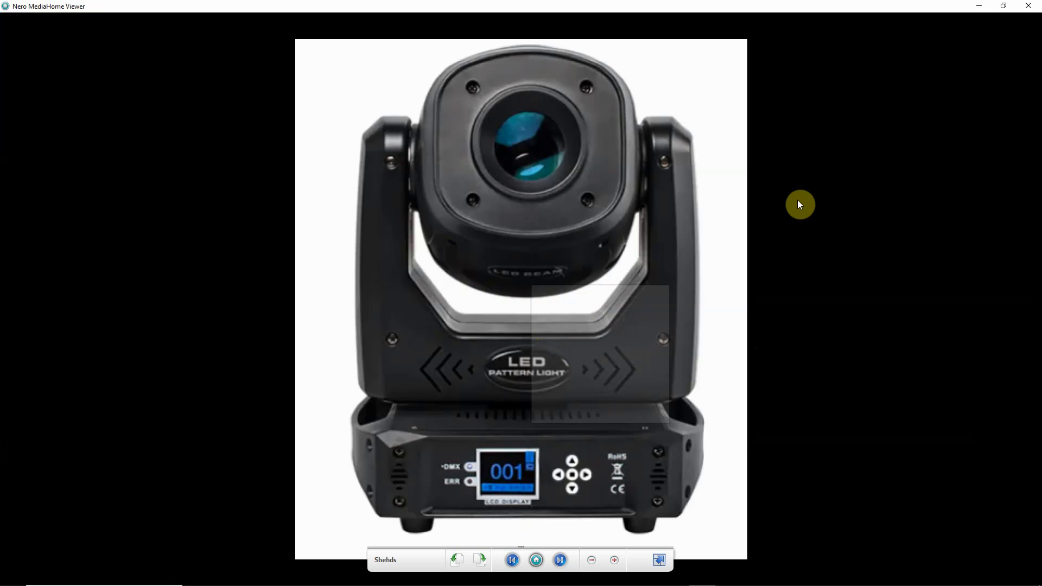
{"action": "mouse_move", "coordinate": [759, 578]}
{"action": "left_click", "coordinate": [701, 577]}
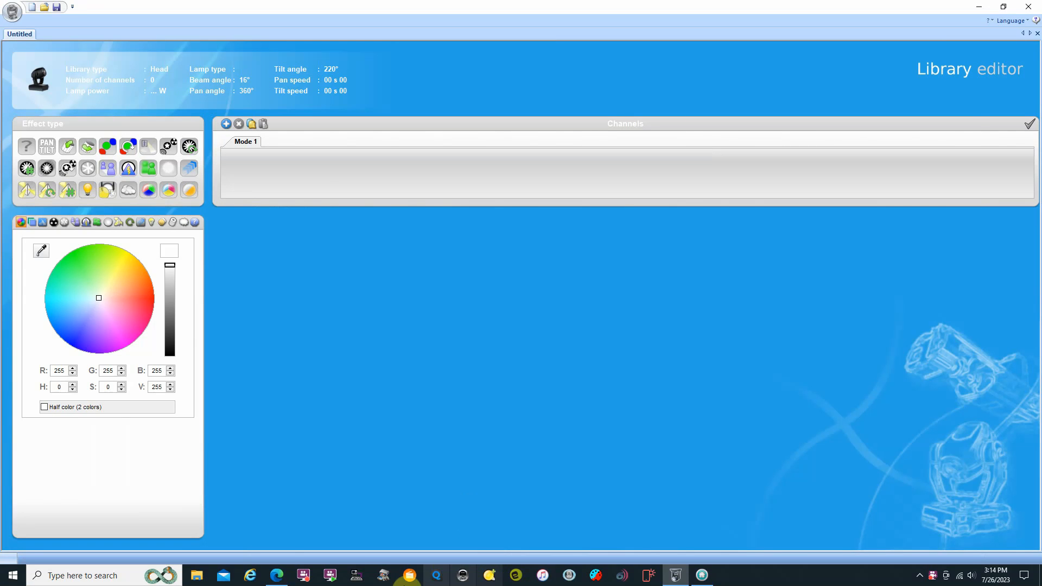
{"action": "left_click", "coordinate": [276, 575]}
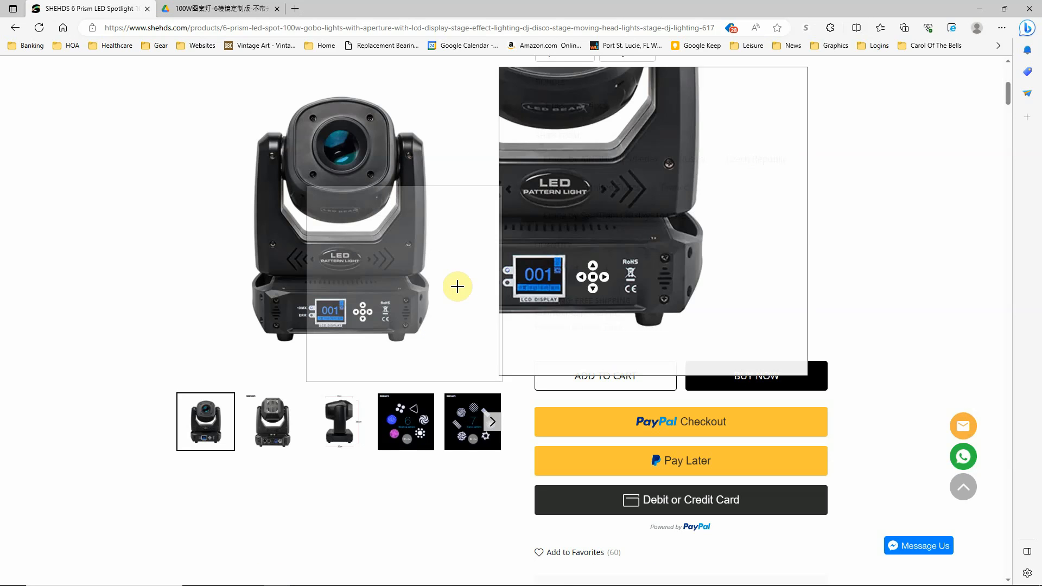
{"action": "mouse_move", "coordinate": [470, 582]}
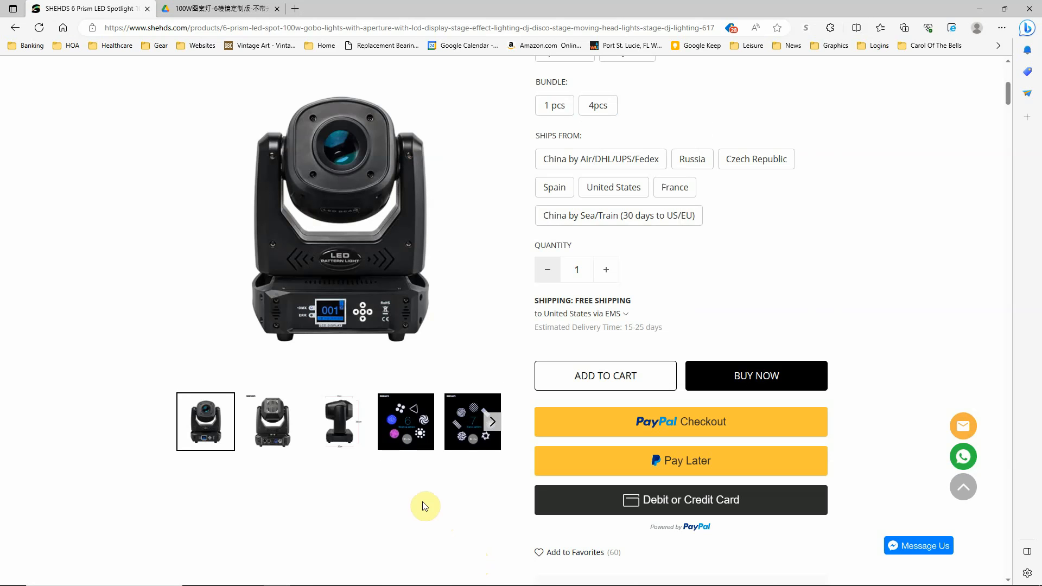
{"action": "left_click", "coordinate": [231, 8]}
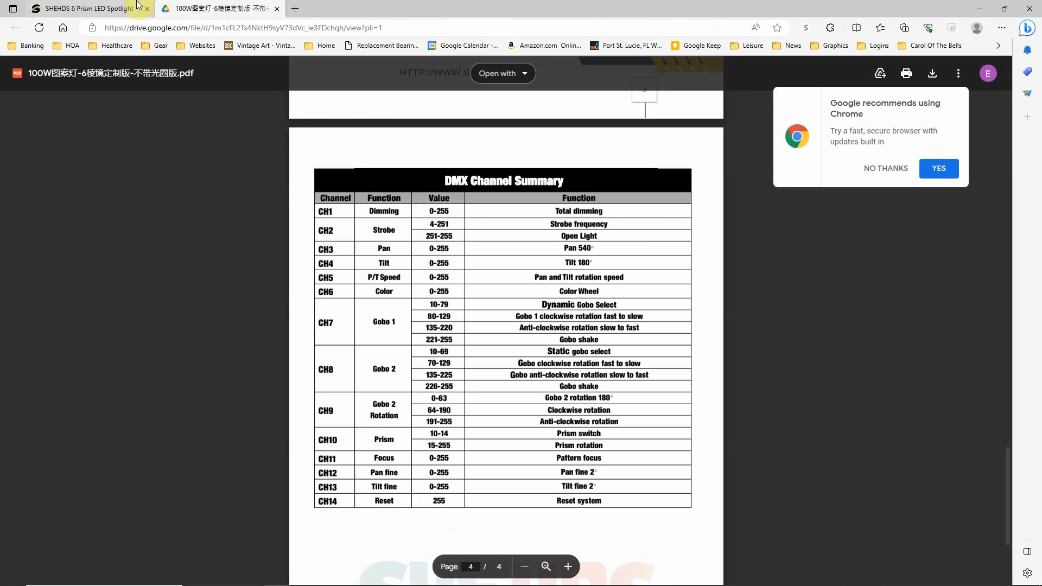
Look up the moving head's outer dimensions in the side-view picture on the SHEHDS product page.
{"action": "left_click", "coordinate": [84, 12]}
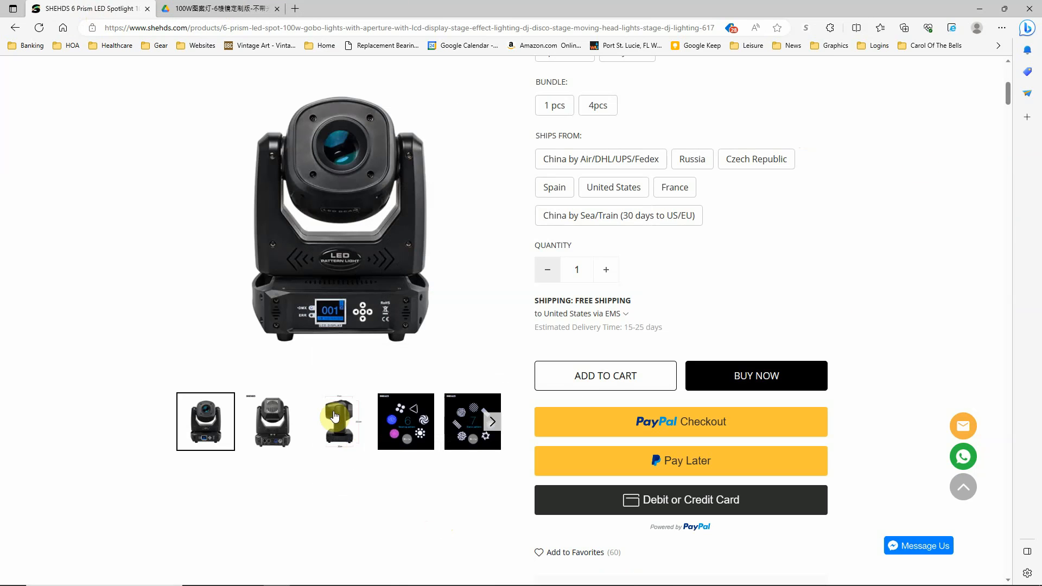
{"action": "mouse_move", "coordinate": [361, 260]}
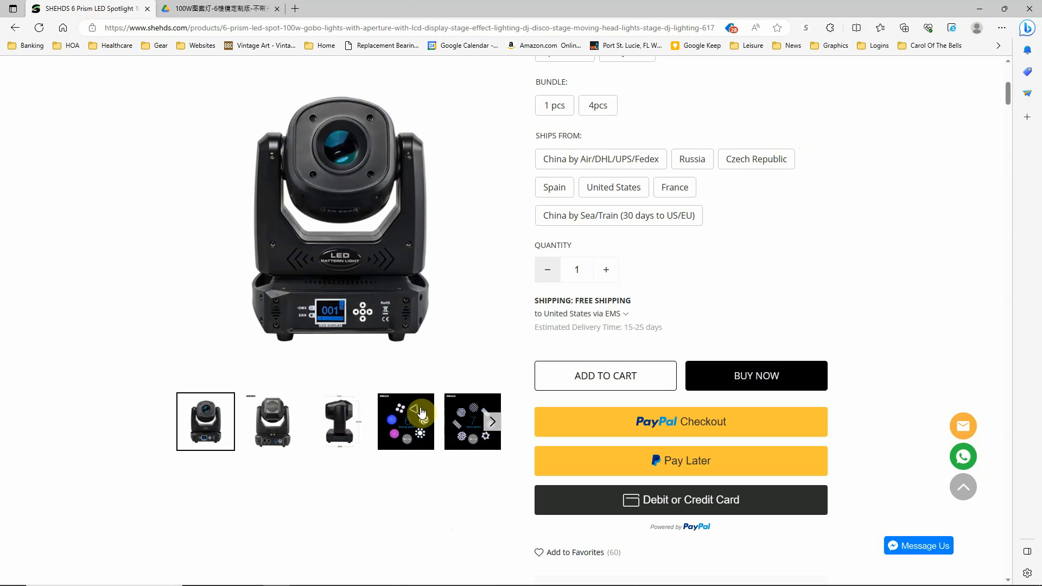
{"action": "mouse_move", "coordinate": [432, 320]}
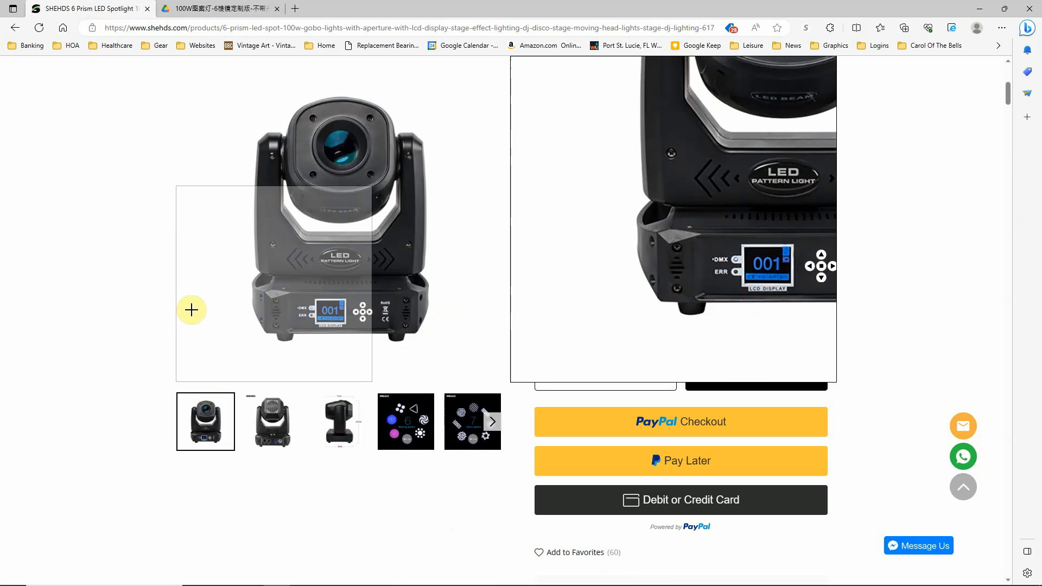
{"action": "left_click", "coordinate": [339, 432]}
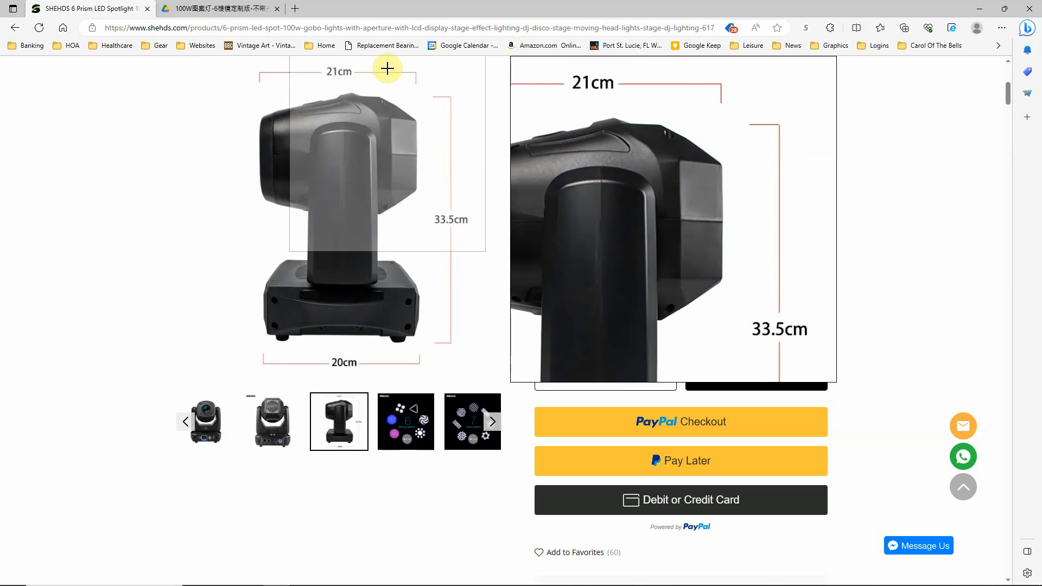
{"action": "mouse_move", "coordinate": [500, 551]}
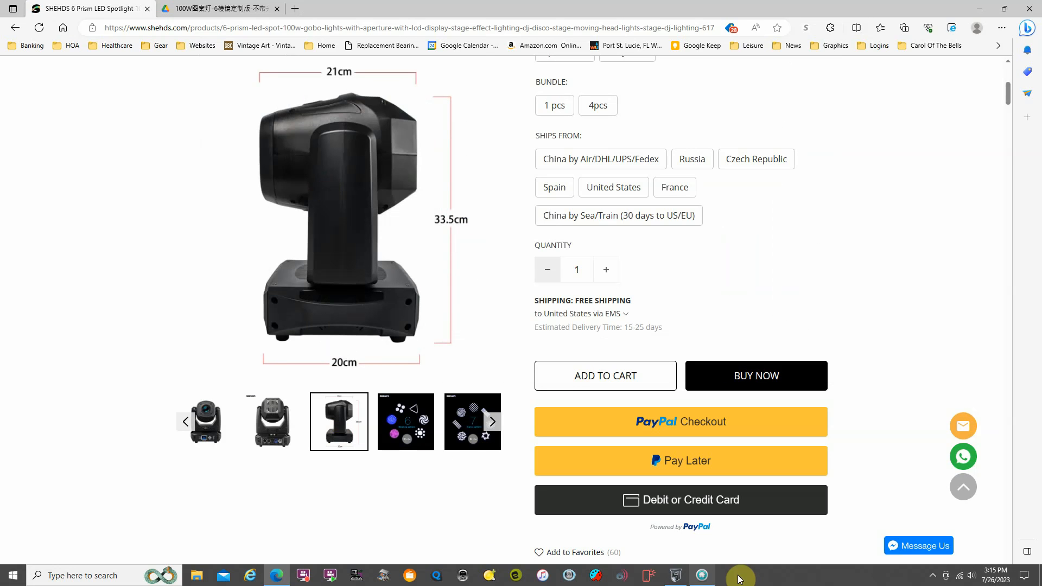
Switch to the Library editor and set the fixture profile's size to X 20, Y 33 and Z 21 cm.
{"action": "left_click", "coordinate": [675, 574]}
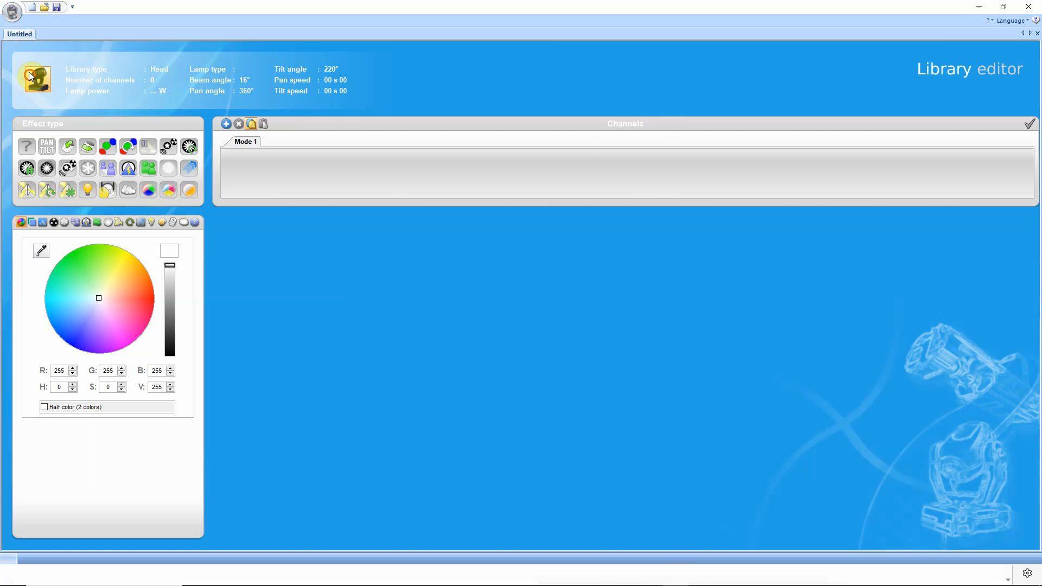
{"action": "left_click", "coordinate": [31, 75]}
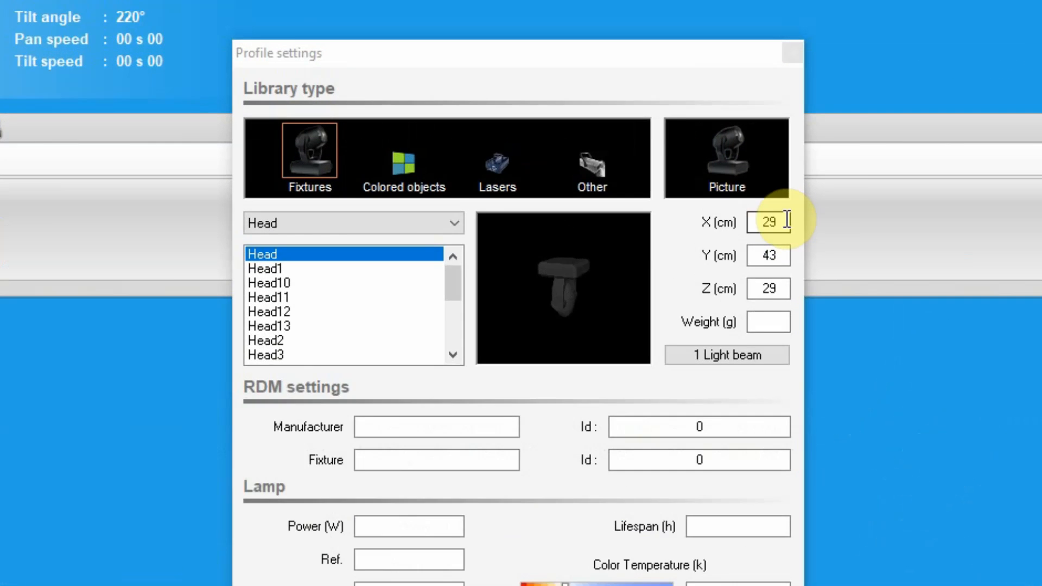
{"action": "left_click", "coordinate": [787, 221]}
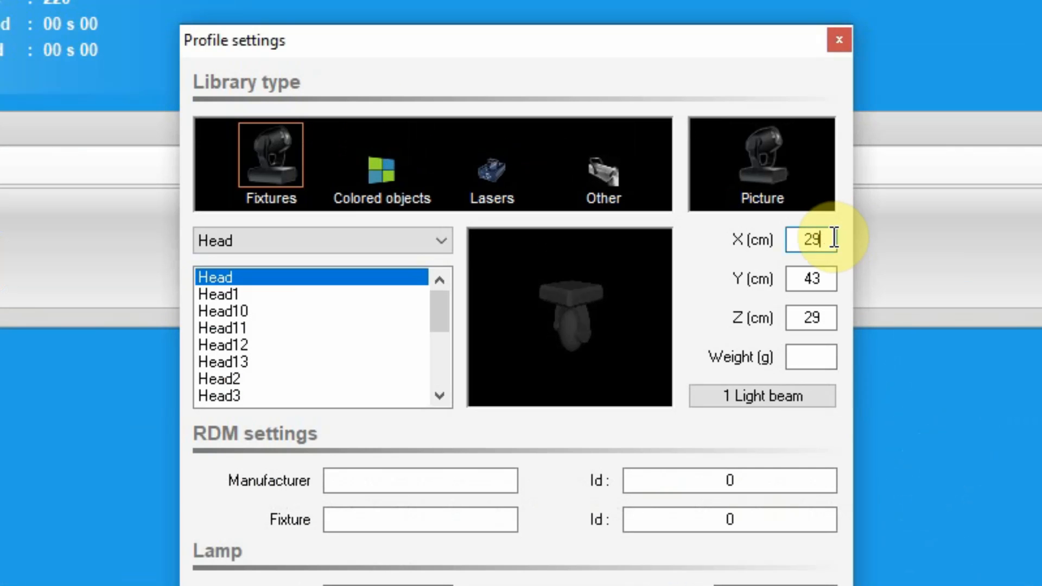
{"action": "double_click", "coordinate": [834, 239]}
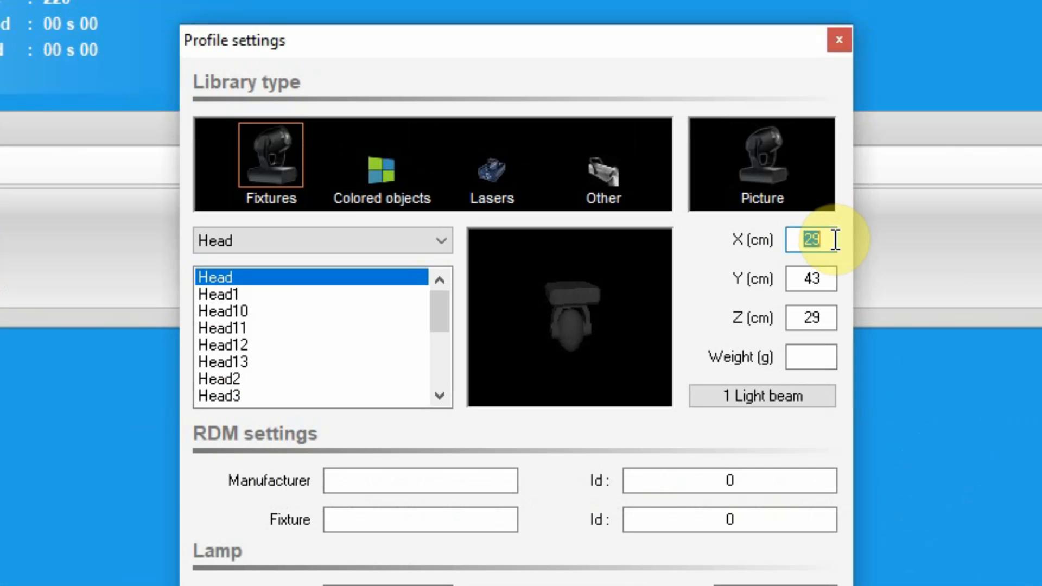
{"action": "type", "text": "20"}
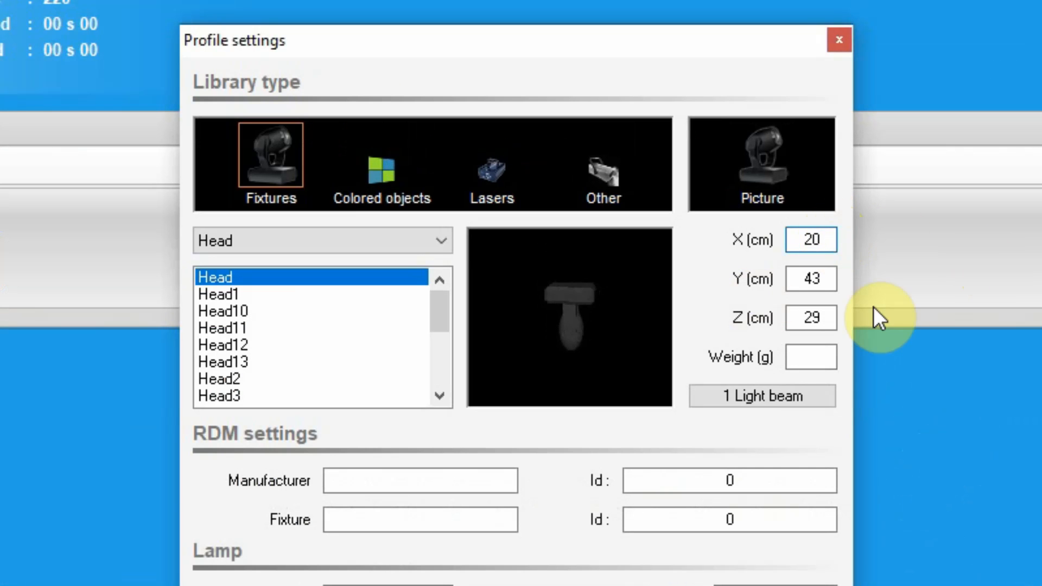
{"action": "double_click", "coordinate": [826, 279]}
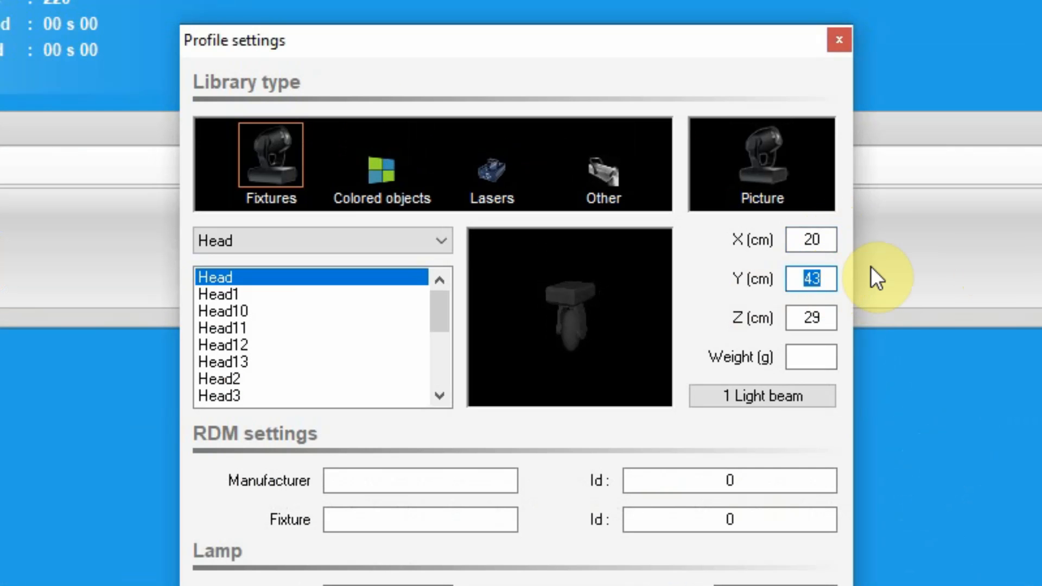
{"action": "type", "text": "33"}
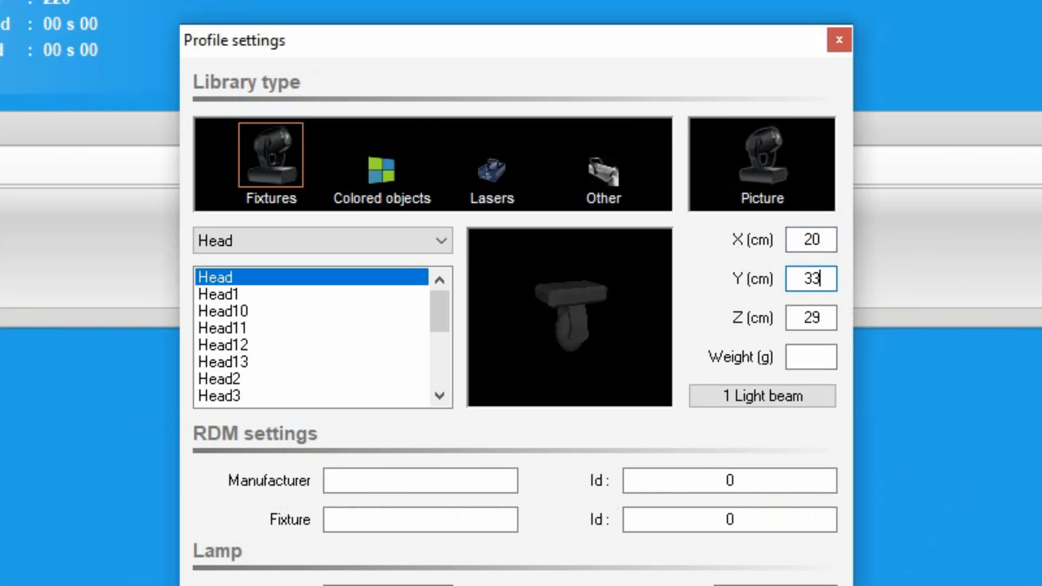
{"action": "double_click", "coordinate": [826, 318]}
{"action": "type", "text": "21"}
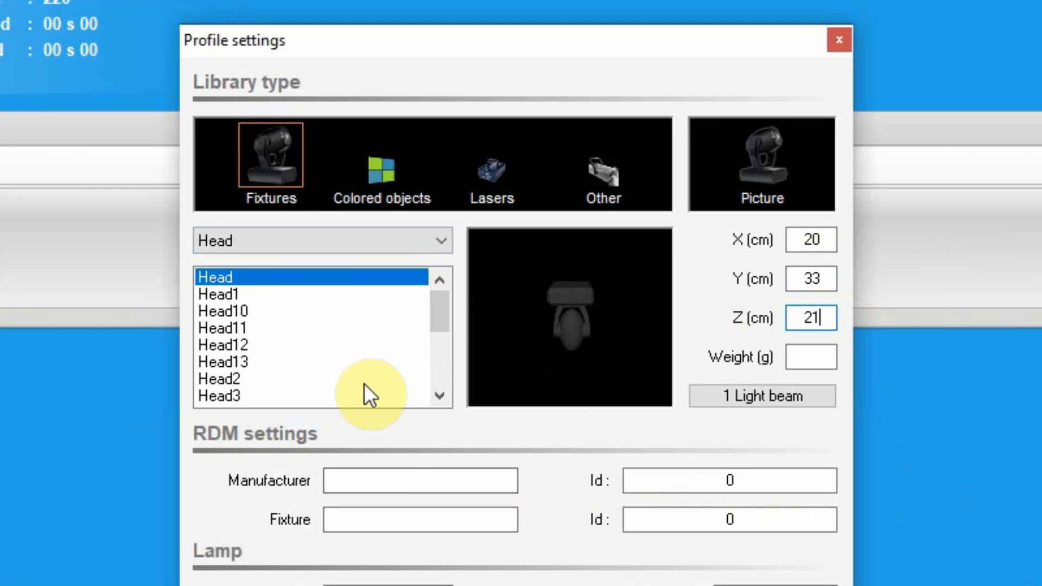
In the RDM settings, enter Shehds as the manufacturer and 100w as the fixture name.
{"action": "left_click", "coordinate": [351, 479]}
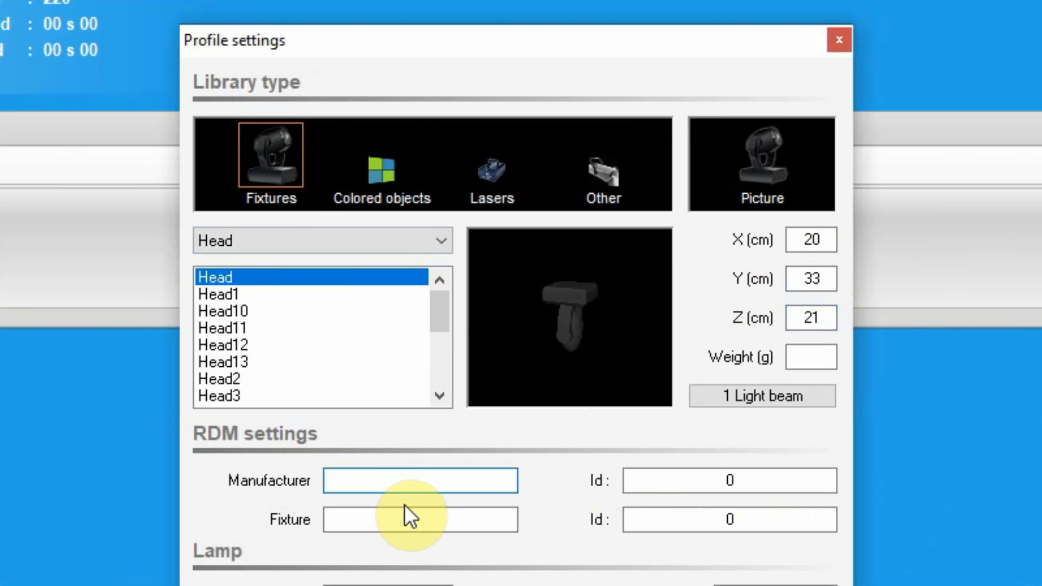
{"action": "type", "text": "Shehds"}
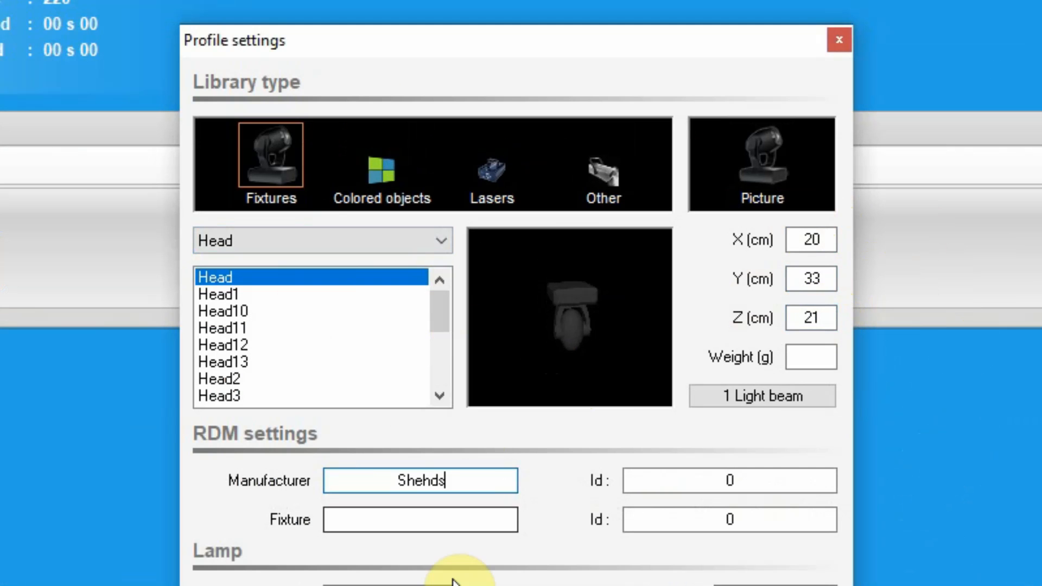
{"action": "left_click", "coordinate": [433, 513]}
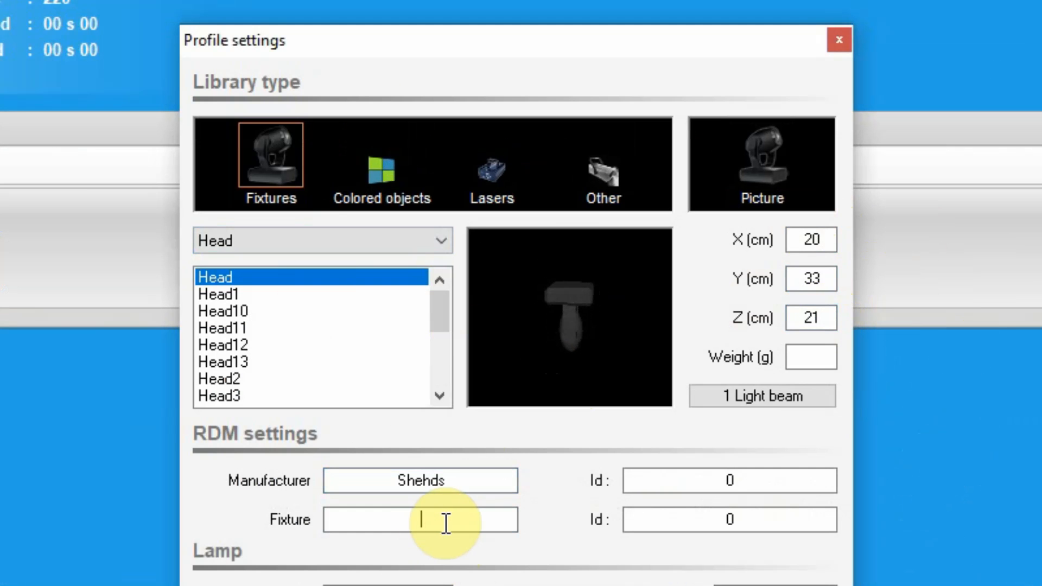
{"action": "type", "text": "100w"}
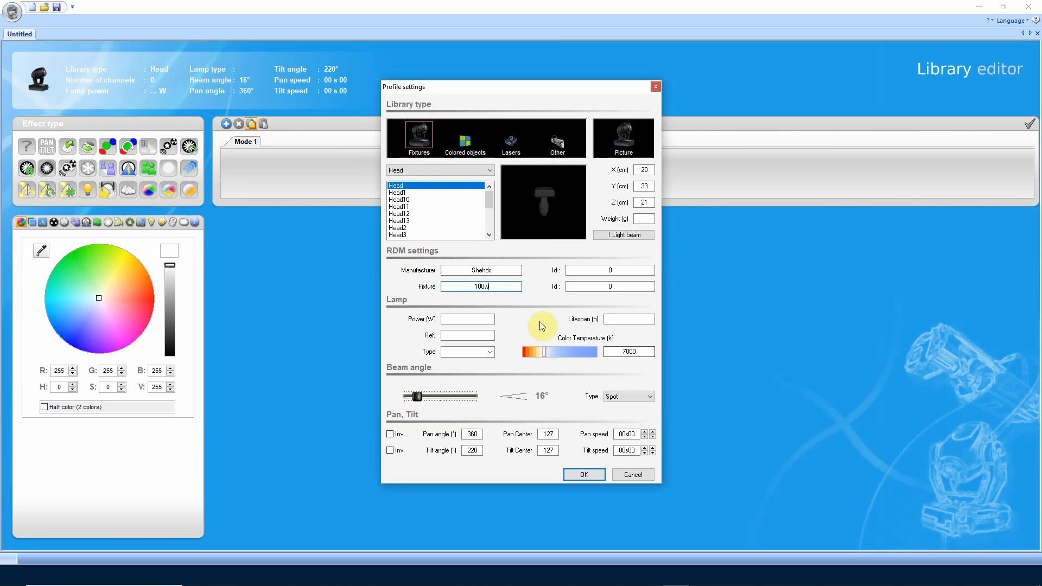
Set the lamp power of the fixture profile to 100 W.
{"action": "left_click", "coordinate": [470, 319]}
{"action": "type", "text": "w"}
{"action": "type", "text": "00"}
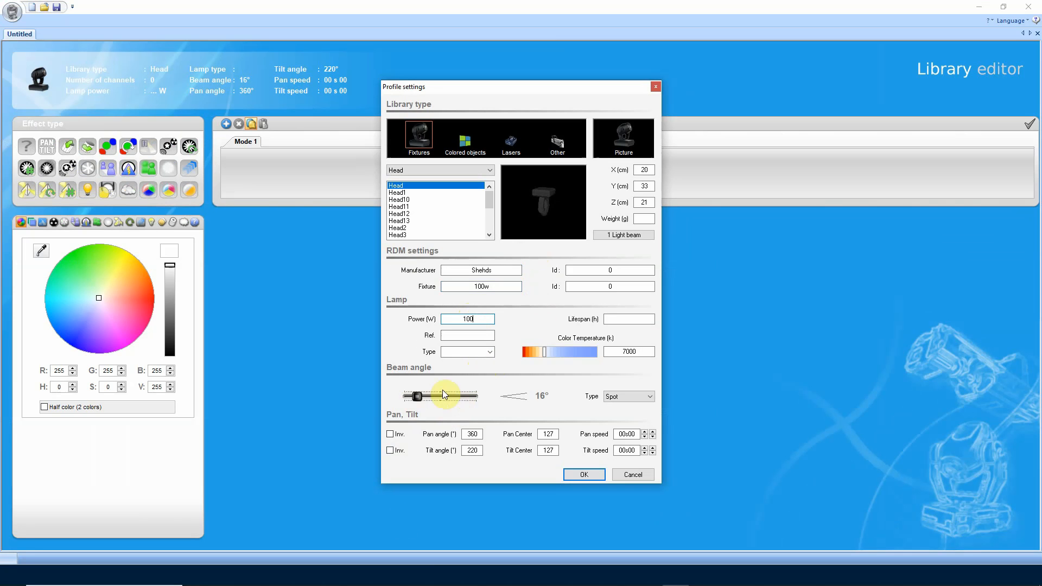
Switch to the browser and look through all pages of the LED Spot 100W user's manual for the fixture's beam angle.
{"action": "mouse_move", "coordinate": [436, 582]}
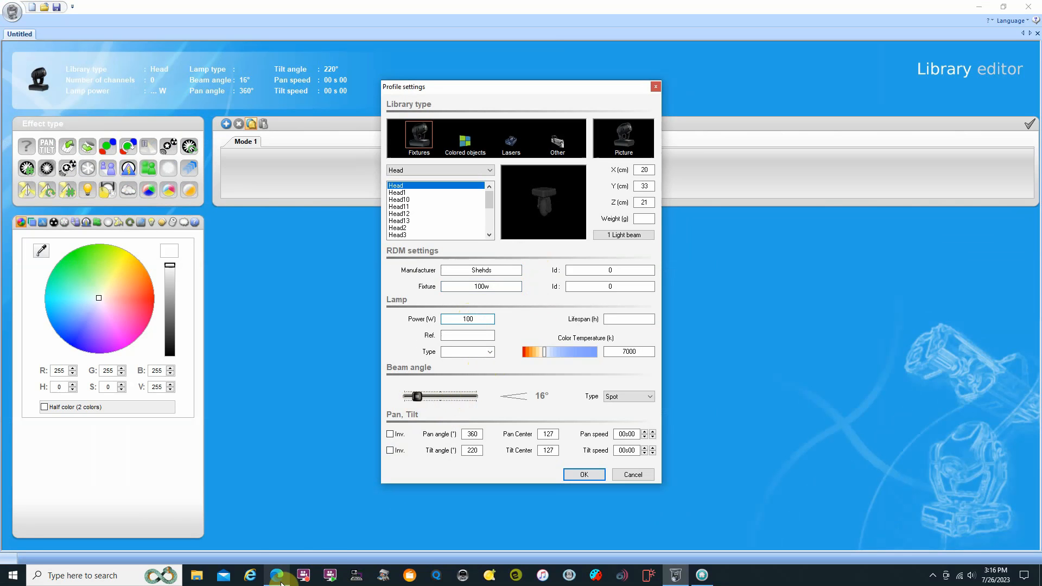
{"action": "mouse_move", "coordinate": [279, 581]}
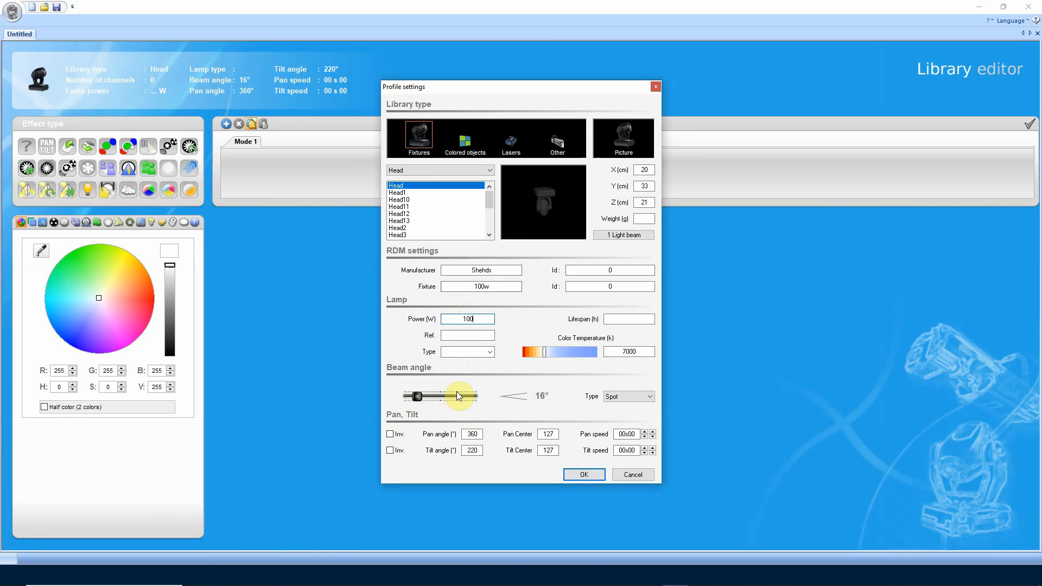
{"action": "left_click", "coordinate": [302, 574]}
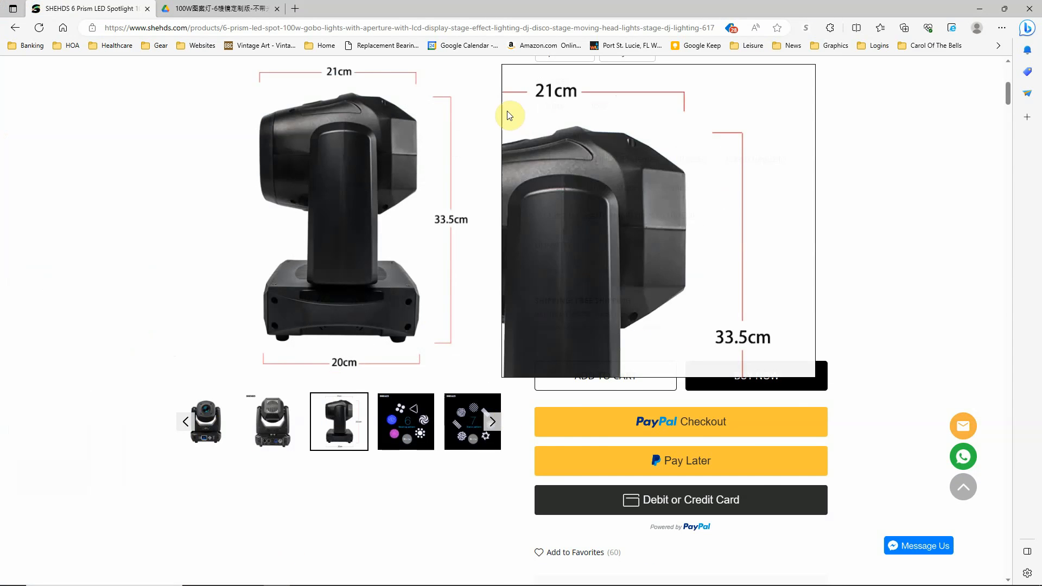
{"action": "left_click", "coordinate": [234, 12]}
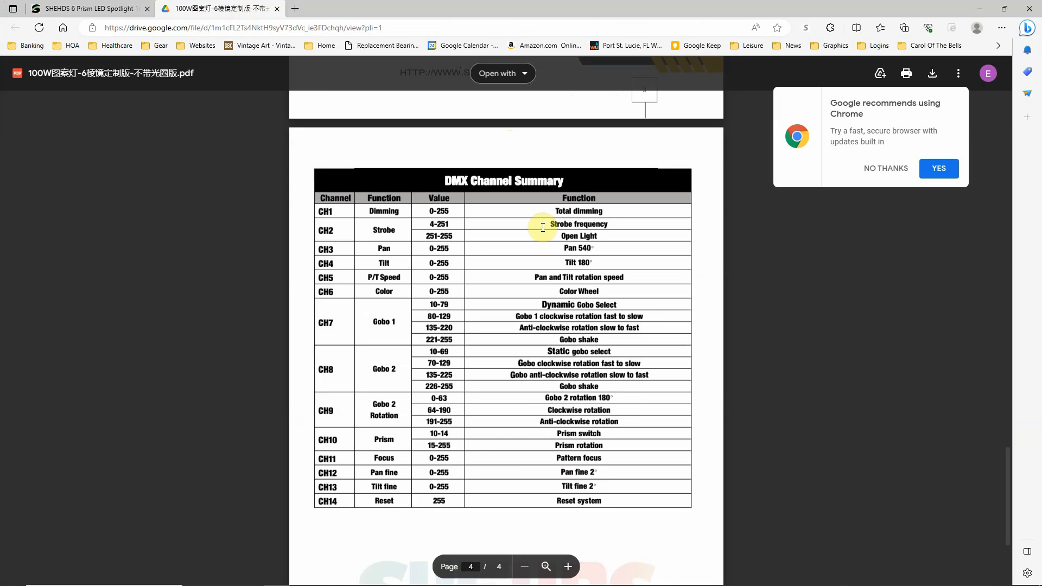
{"action": "scroll", "coordinate": [540, 216], "scroll_direction": "up", "scroll_amount": 8}
{"action": "scroll", "coordinate": [540, 215], "scroll_direction": "up", "scroll_amount": 10}
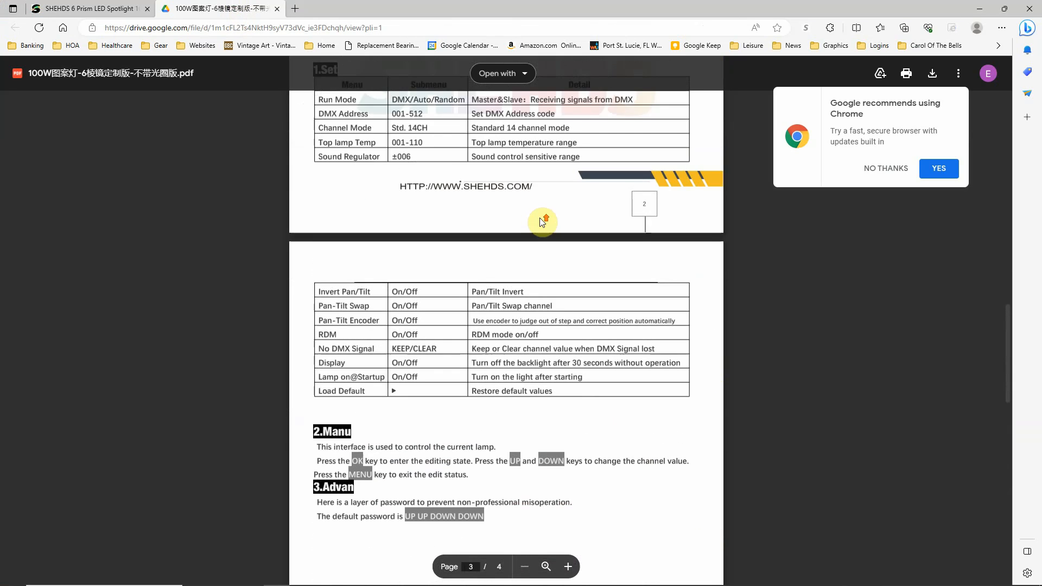
{"action": "scroll", "coordinate": [545, 214], "scroll_direction": "up", "scroll_amount": 5}
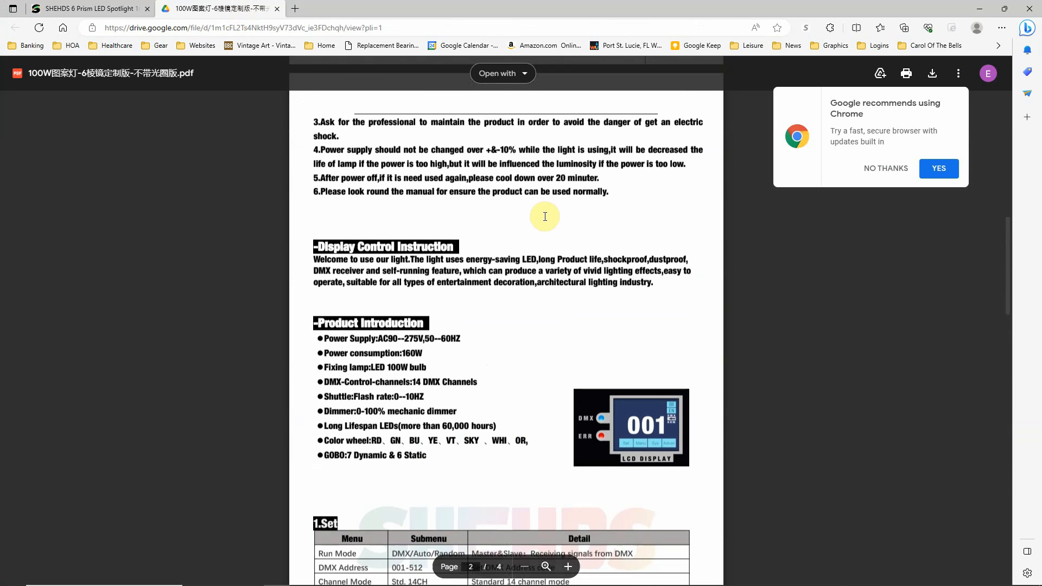
{"action": "scroll", "coordinate": [551, 216], "scroll_direction": "up", "scroll_amount": 10}
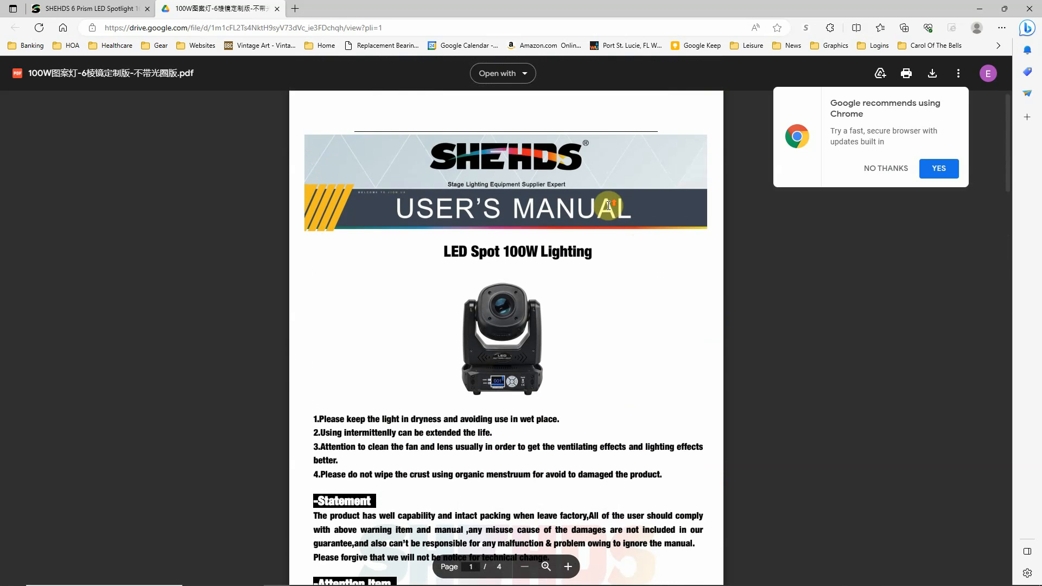
{"action": "scroll", "coordinate": [600, 215], "scroll_direction": "down", "scroll_amount": 3}
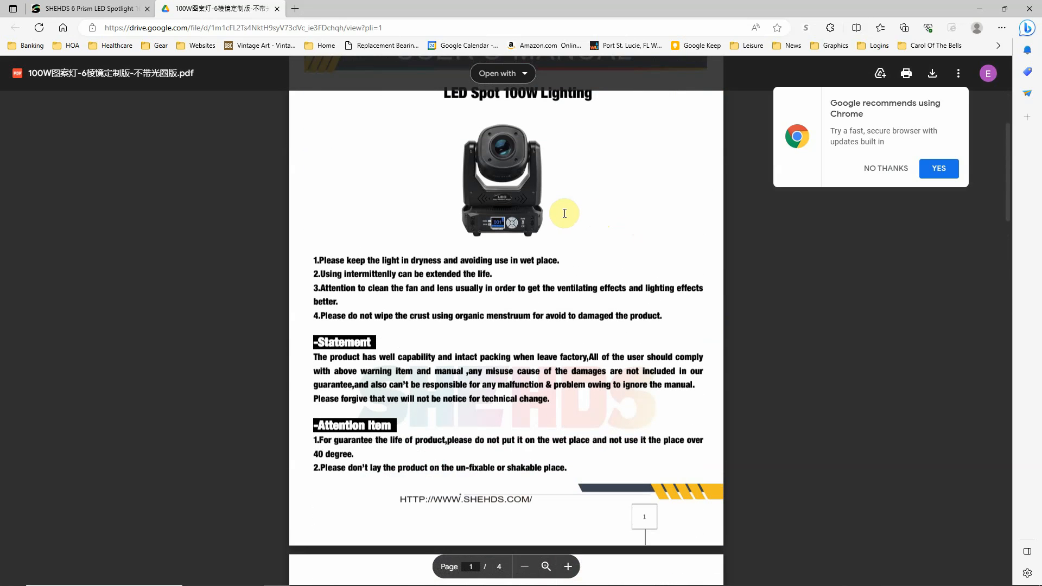
{"action": "scroll", "coordinate": [567, 220], "scroll_direction": "down", "scroll_amount": 5}
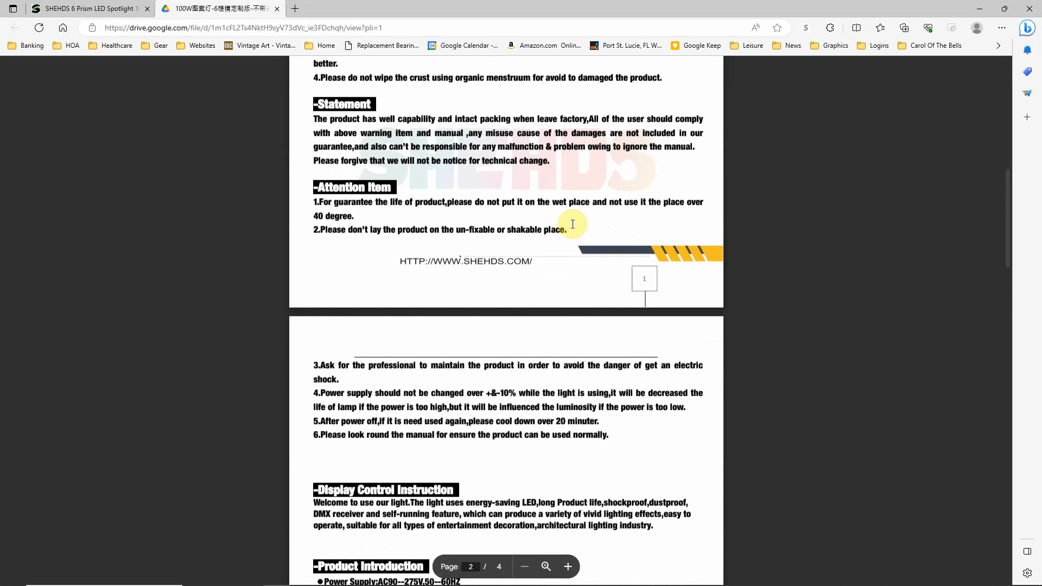
{"action": "scroll", "coordinate": [573, 224], "scroll_direction": "down", "scroll_amount": 6}
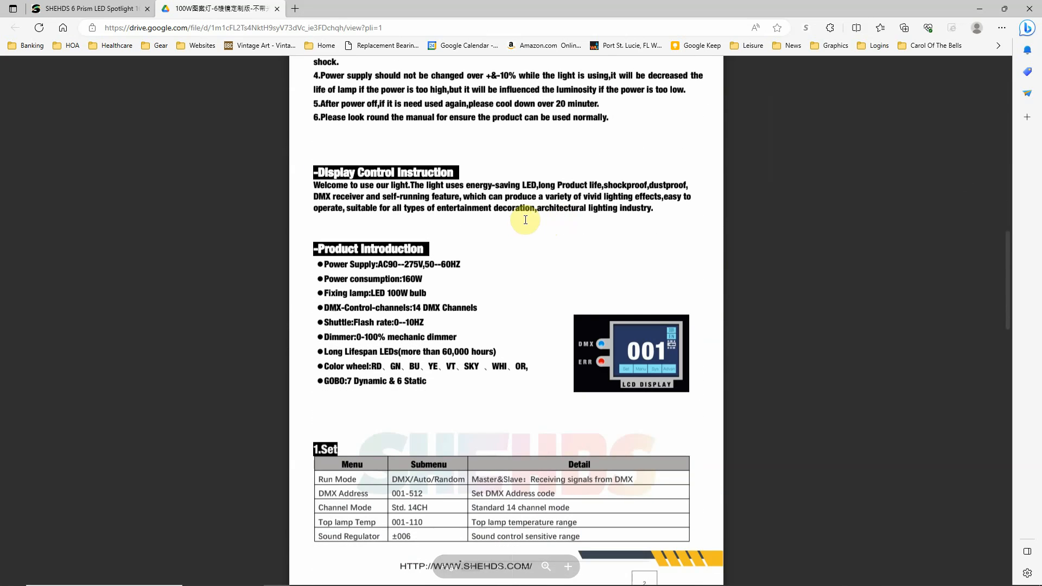
{"action": "scroll", "coordinate": [505, 229], "scroll_direction": "down", "scroll_amount": 2}
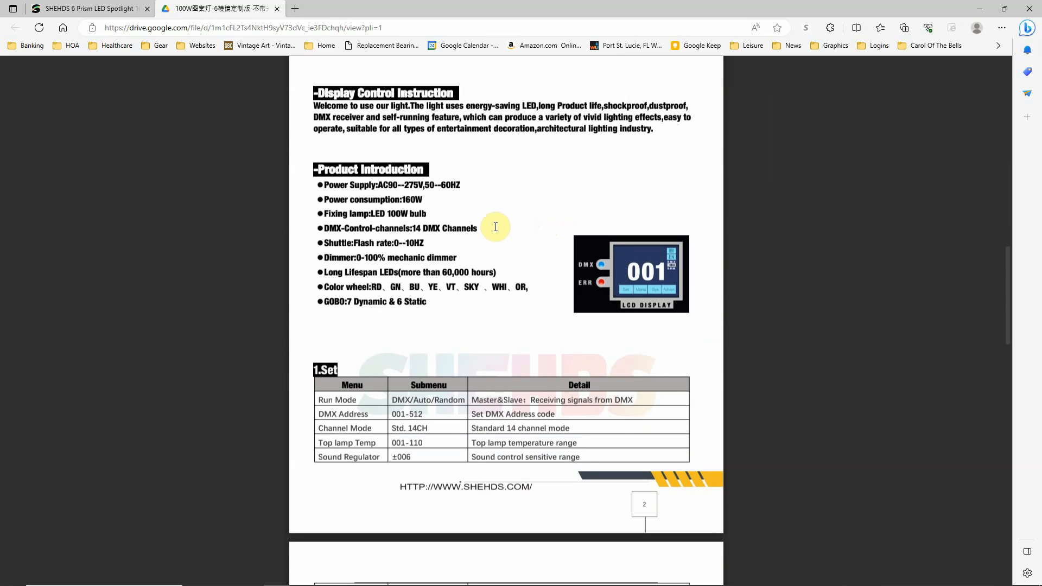
{"action": "scroll", "coordinate": [491, 220], "scroll_direction": "down", "scroll_amount": 8}
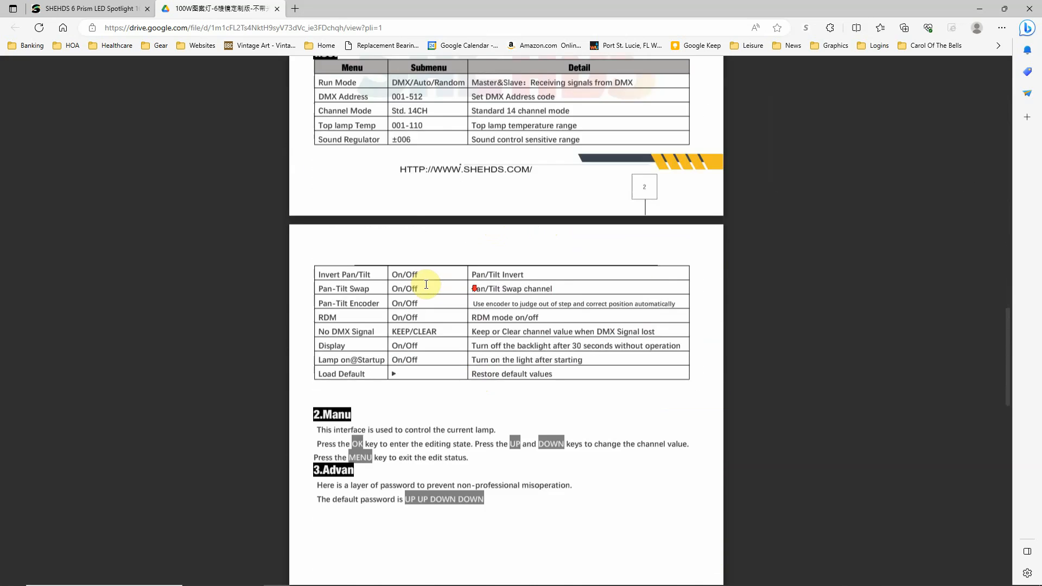
{"action": "scroll", "coordinate": [425, 281], "scroll_direction": "down", "scroll_amount": 10}
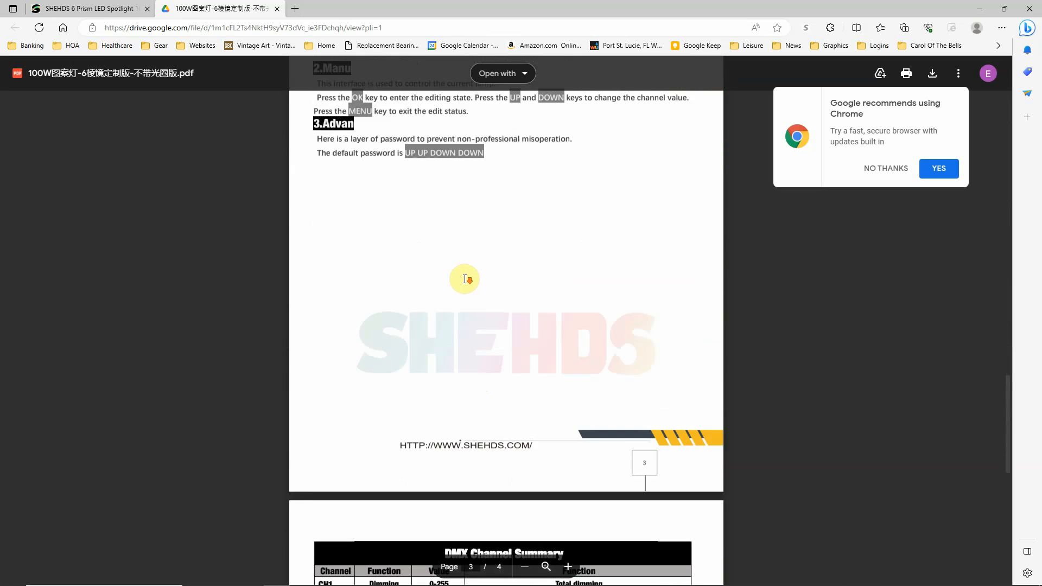
{"action": "scroll", "coordinate": [479, 272], "scroll_direction": "down", "scroll_amount": 3}
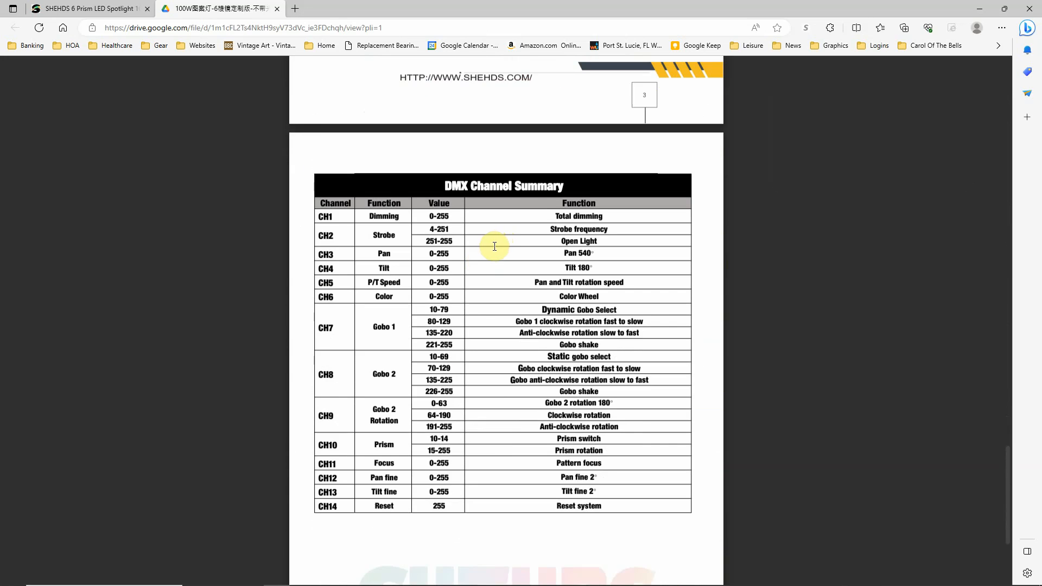
{"action": "scroll", "coordinate": [494, 247], "scroll_direction": "down", "scroll_amount": 4}
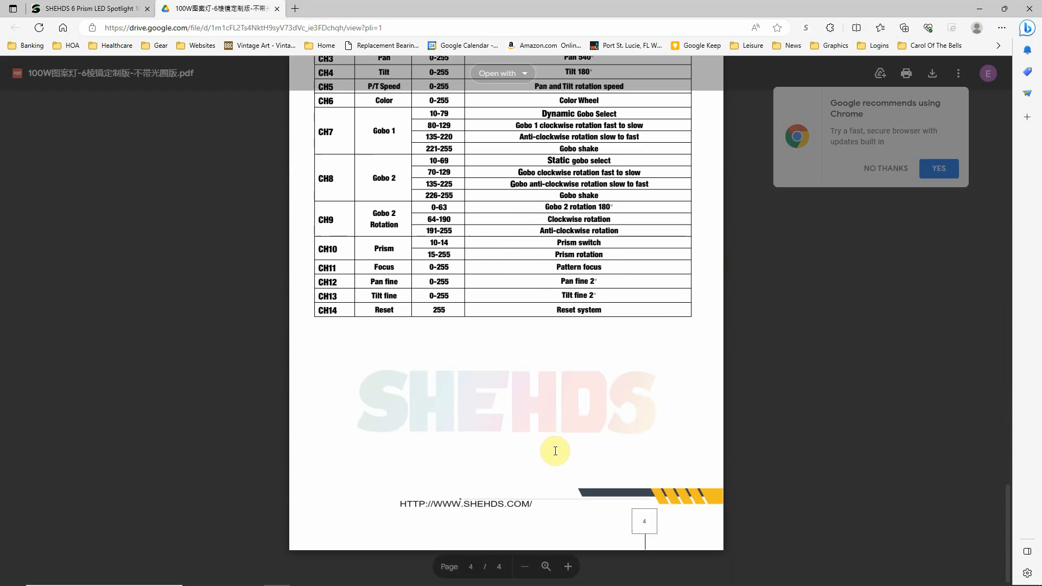
{"action": "scroll", "coordinate": [528, 380], "scroll_direction": "up", "scroll_amount": 5}
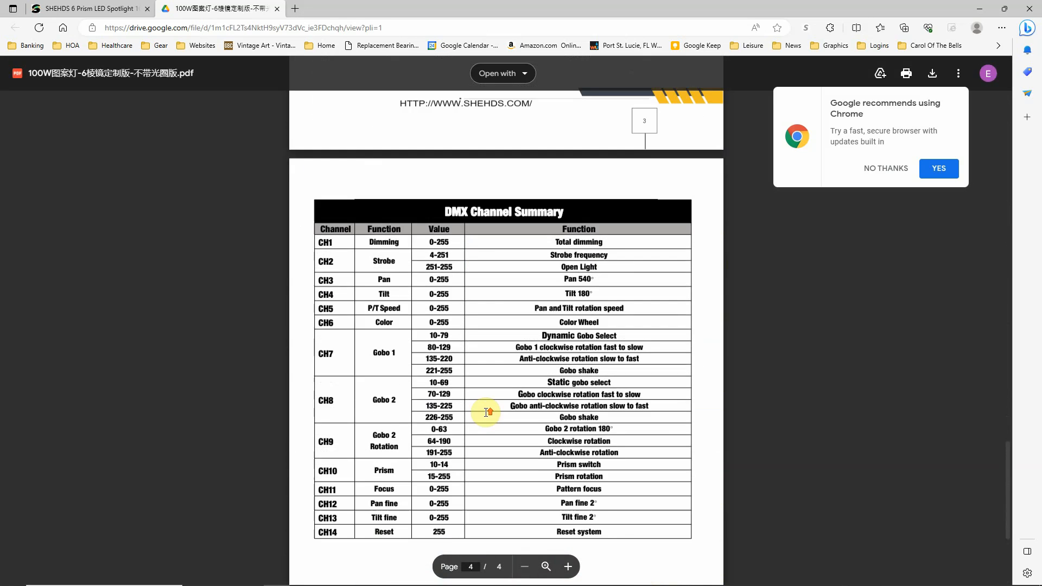
{"action": "scroll", "coordinate": [487, 413], "scroll_direction": "up", "scroll_amount": 15}
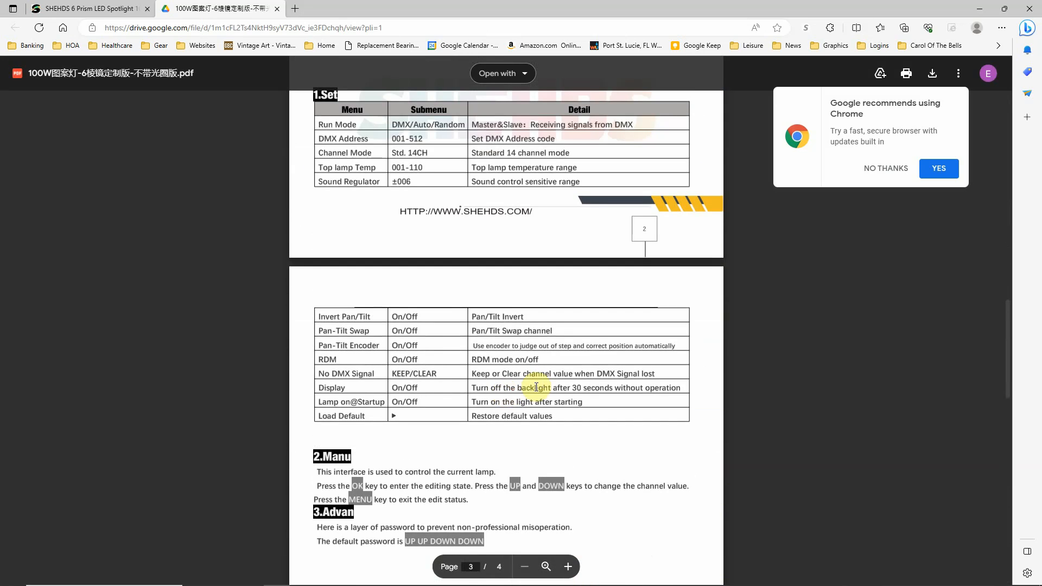
{"action": "scroll", "coordinate": [536, 386], "scroll_direction": "up", "scroll_amount": 13}
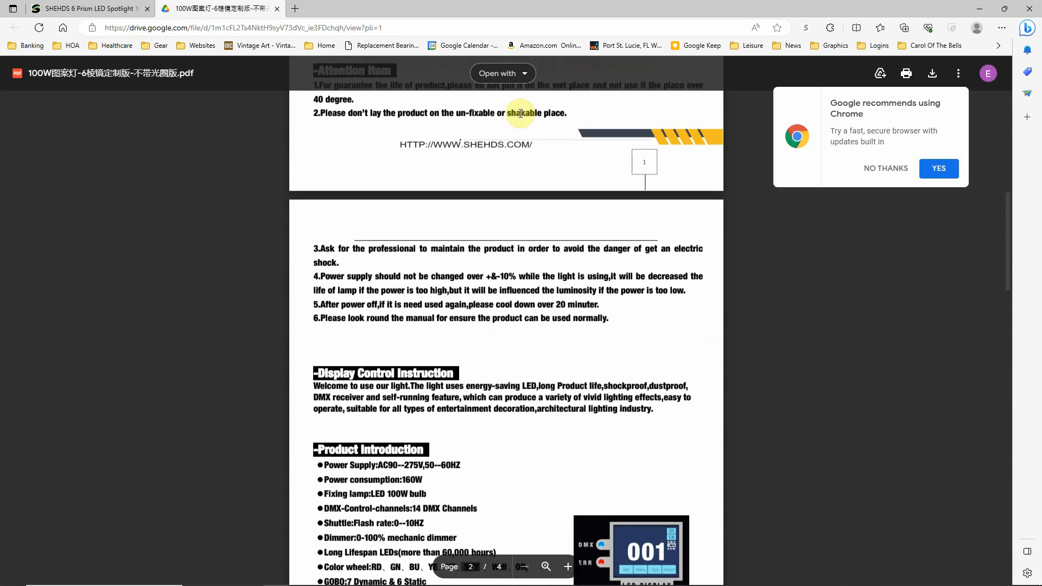
Switch back to the Library editor, set the profile's beam angle to 45°, and accept the profile settings.
{"action": "left_click", "coordinate": [276, 577]}
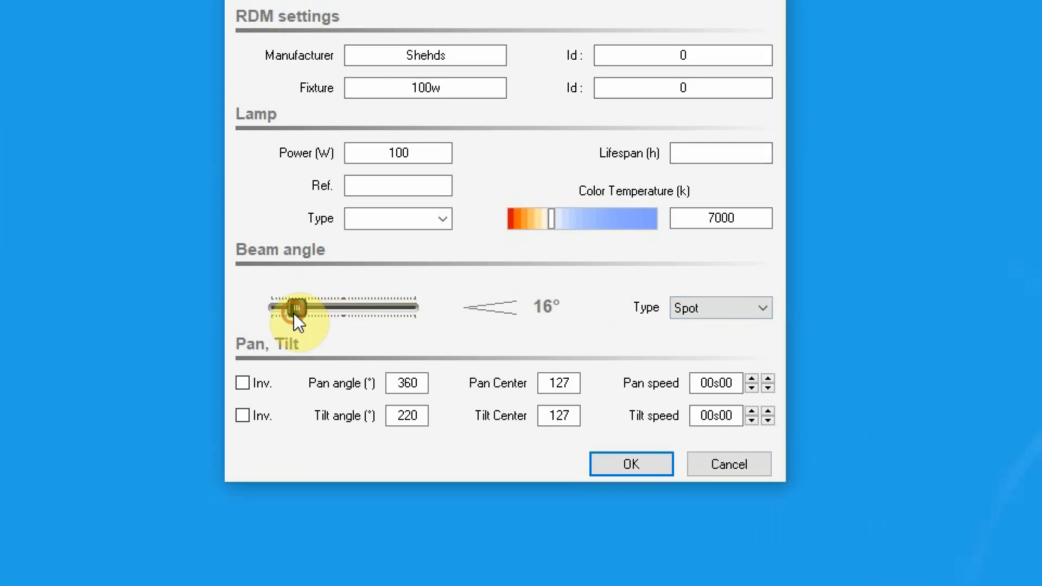
{"action": "left_click_drag", "start_coordinate": [295, 313], "coordinate": [330, 316]}
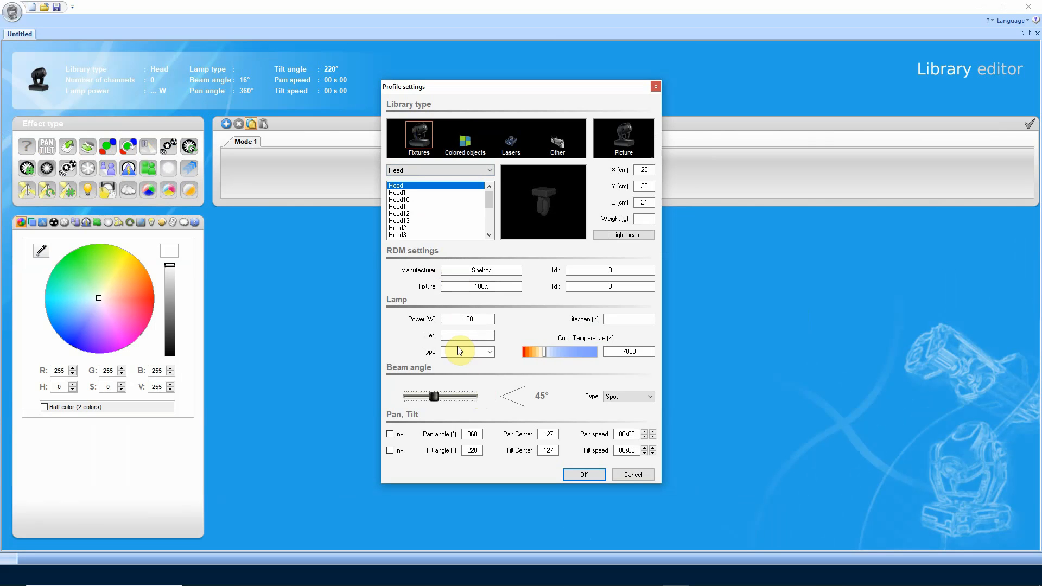
{"action": "left_click", "coordinate": [583, 476]}
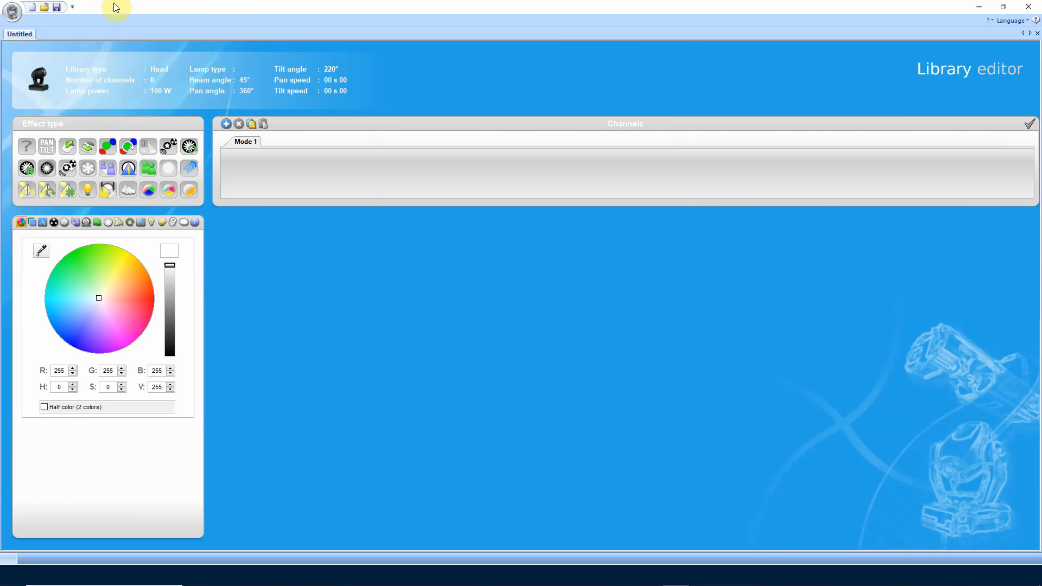
Save the library profile in the _Generic folder as Shehds100.
{"action": "left_click", "coordinate": [57, 12]}
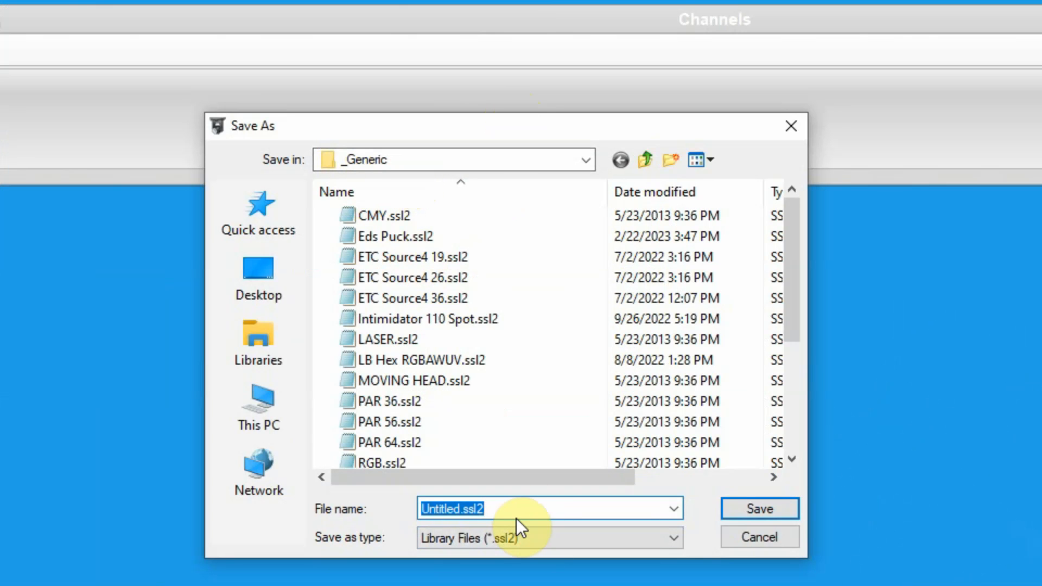
{"action": "type", "text": "Shehds"}
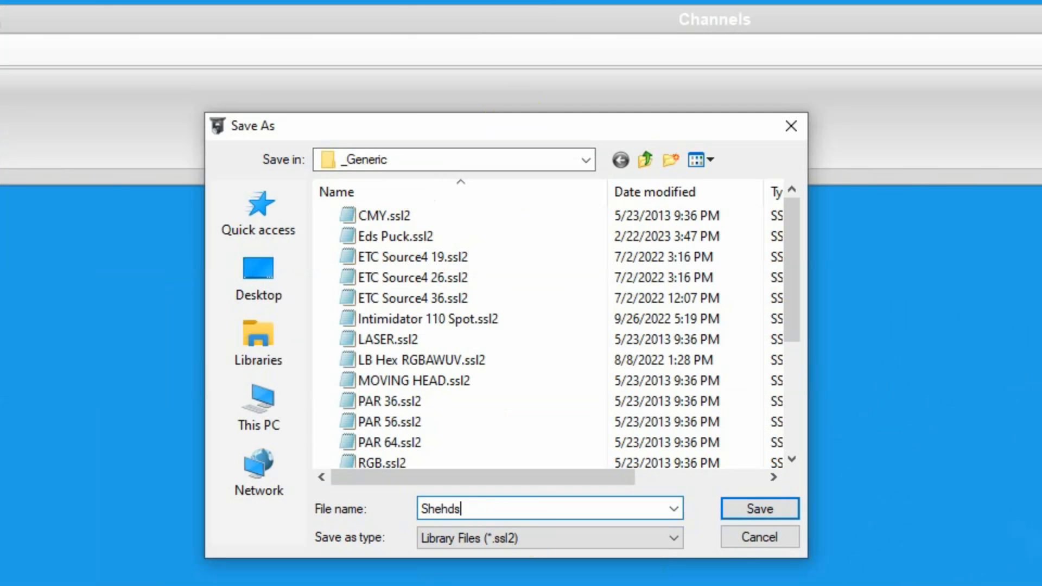
{"action": "type", "text": "100"}
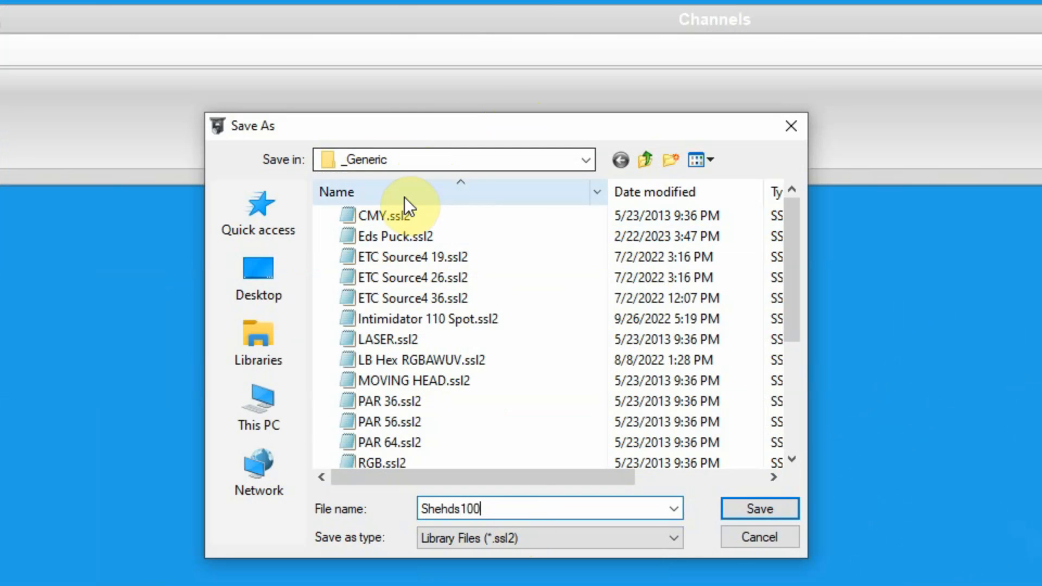
{"action": "left_click", "coordinate": [750, 511]}
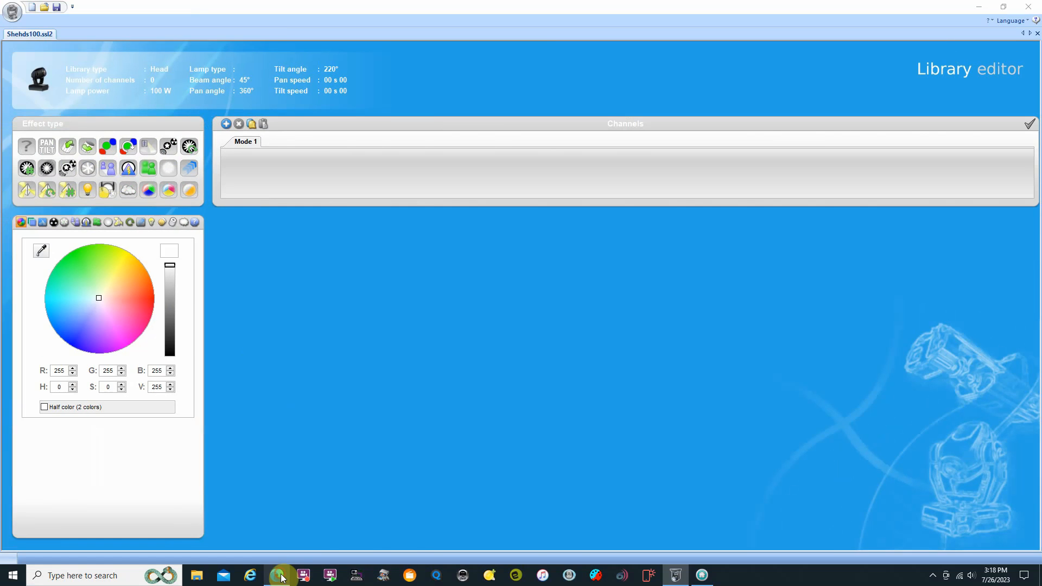
Check the DMX Channel Summary in the manual, and add a Dimmer channel as channel 1 of Mode 1 in the Library editor.
{"action": "left_click", "coordinate": [278, 575]}
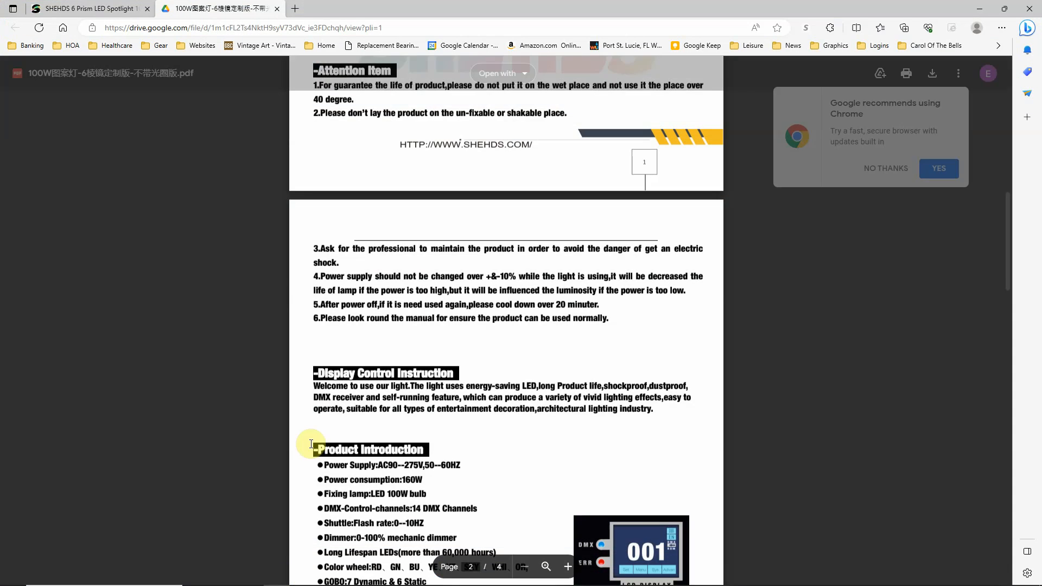
{"action": "scroll", "coordinate": [509, 343], "scroll_direction": "down", "scroll_amount": 15}
{"action": "scroll", "coordinate": [509, 343], "scroll_direction": "down", "scroll_amount": 10}
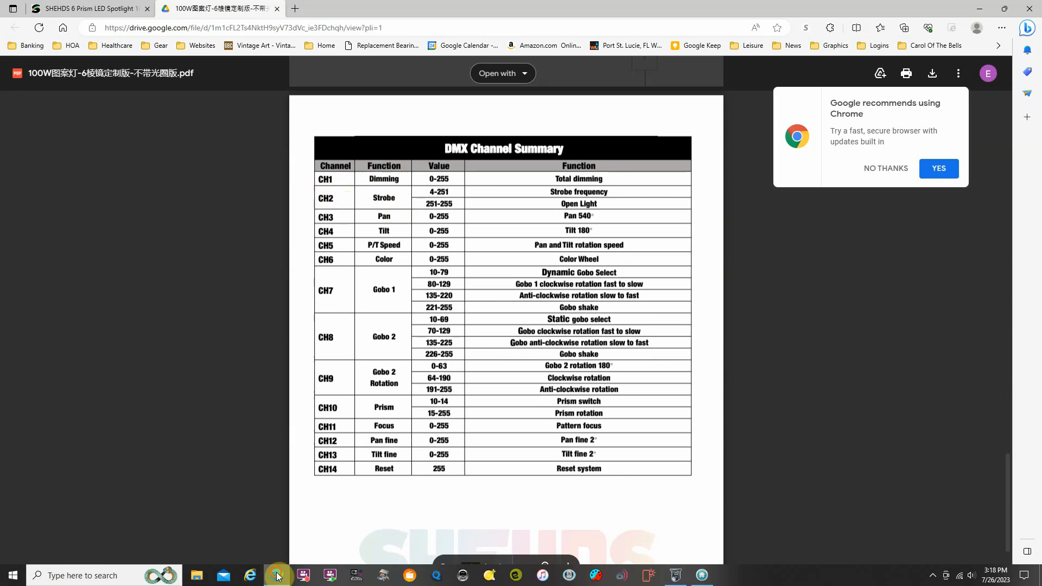
{"action": "left_click", "coordinate": [278, 577]}
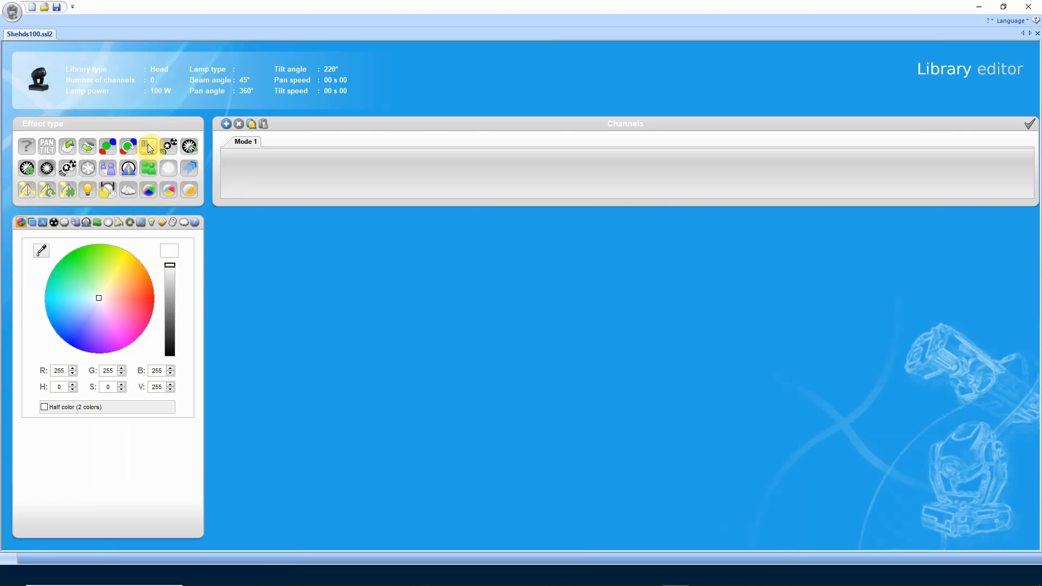
{"action": "left_click_drag", "start_coordinate": [149, 148], "coordinate": [249, 166]}
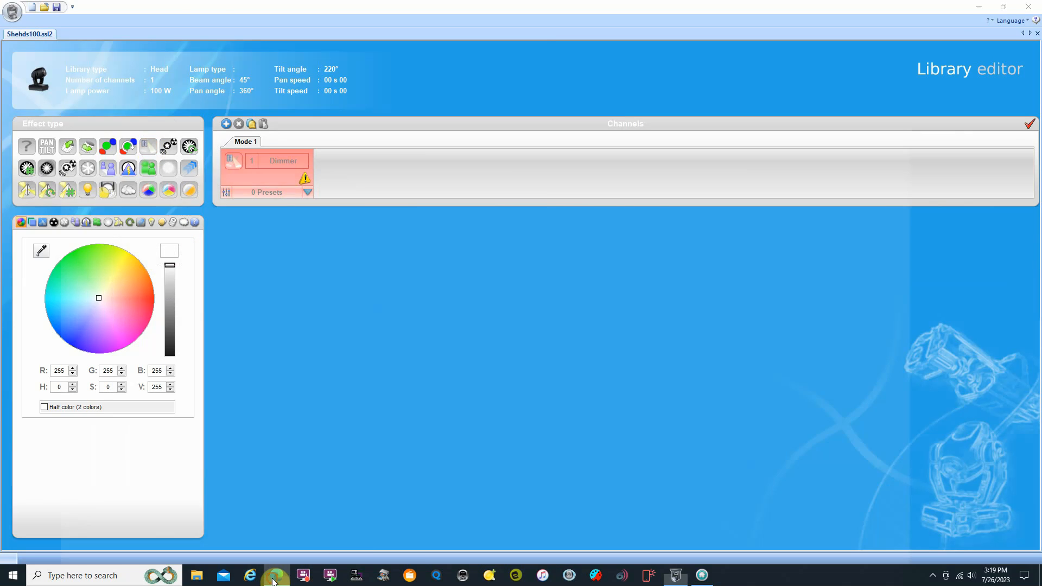
Check channel 2 in the manual, and add a Shutter channel after the Dimmer in the Library editor, renaming it Strobe.
{"action": "left_click", "coordinate": [277, 576]}
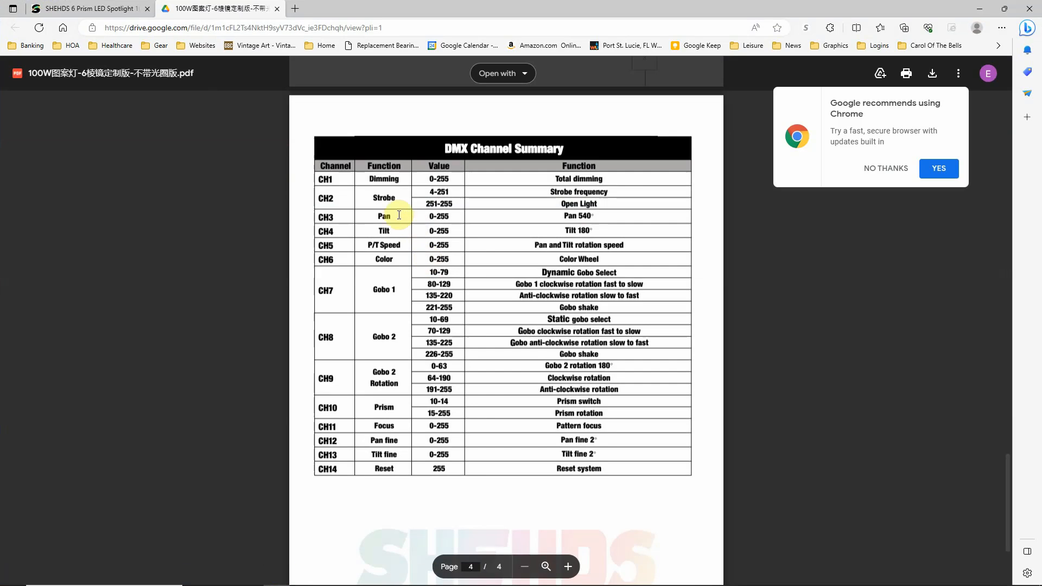
{"action": "left_click", "coordinate": [282, 576]}
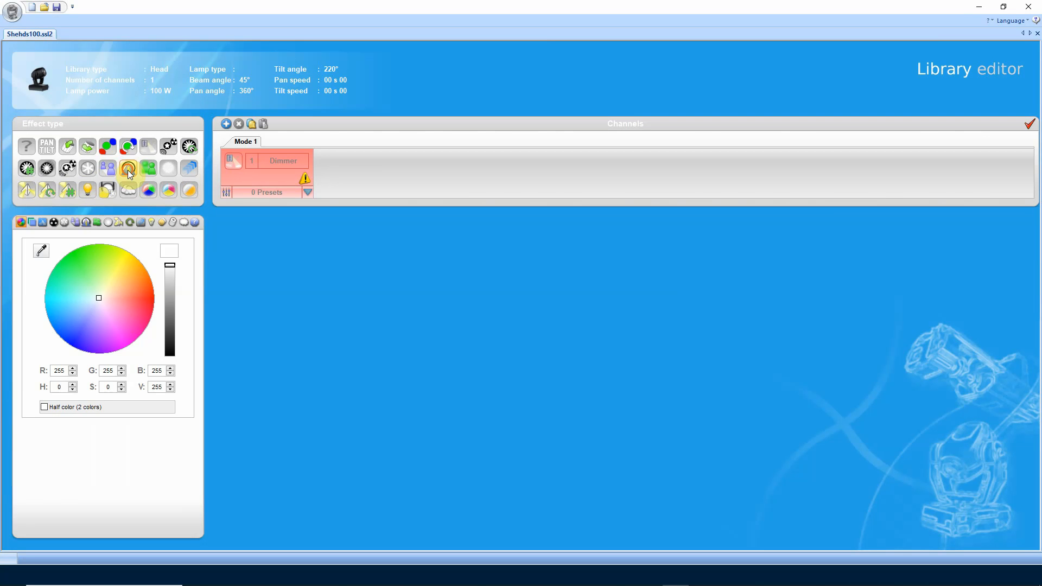
{"action": "left_click_drag", "start_coordinate": [128, 170], "coordinate": [341, 168]}
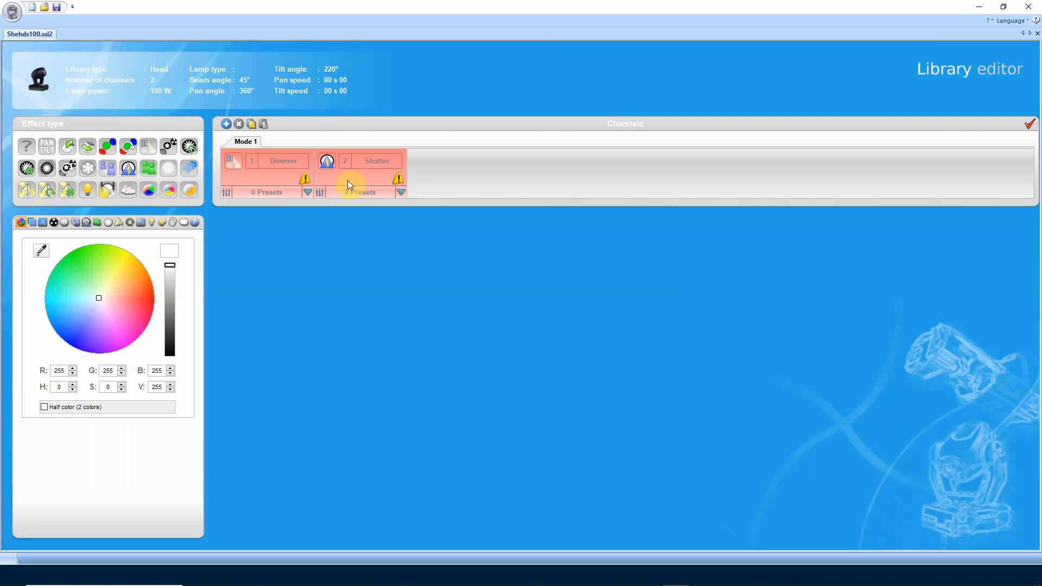
{"action": "left_click", "coordinate": [397, 178]}
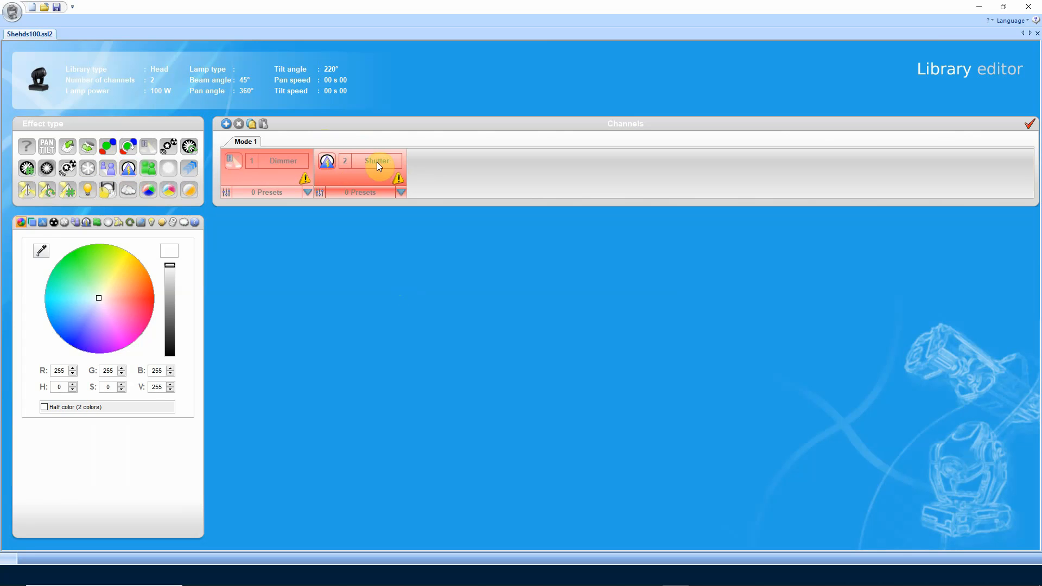
{"action": "left_click", "coordinate": [377, 162]}
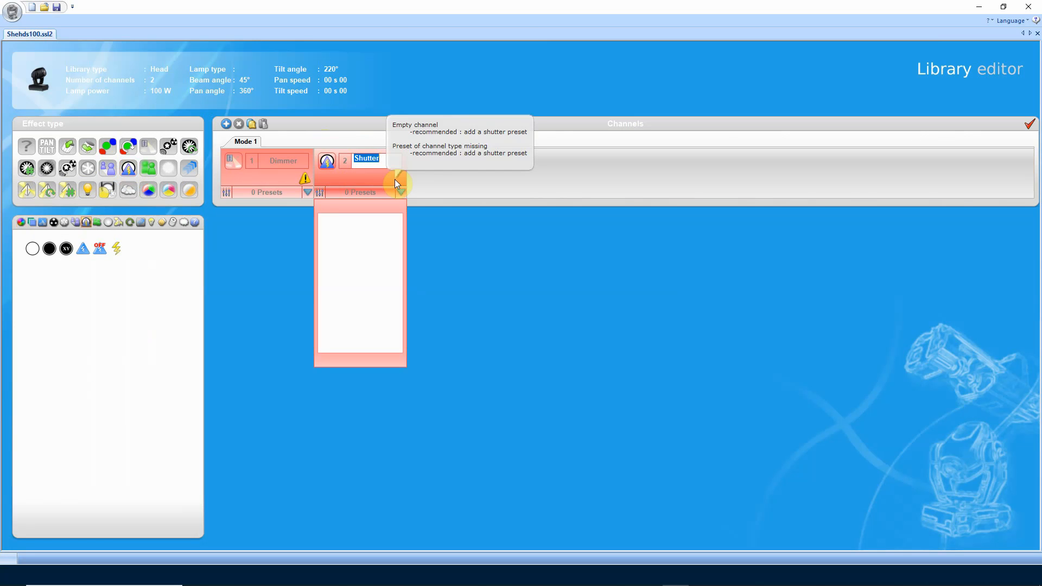
{"action": "type", "text": "Strobe"}
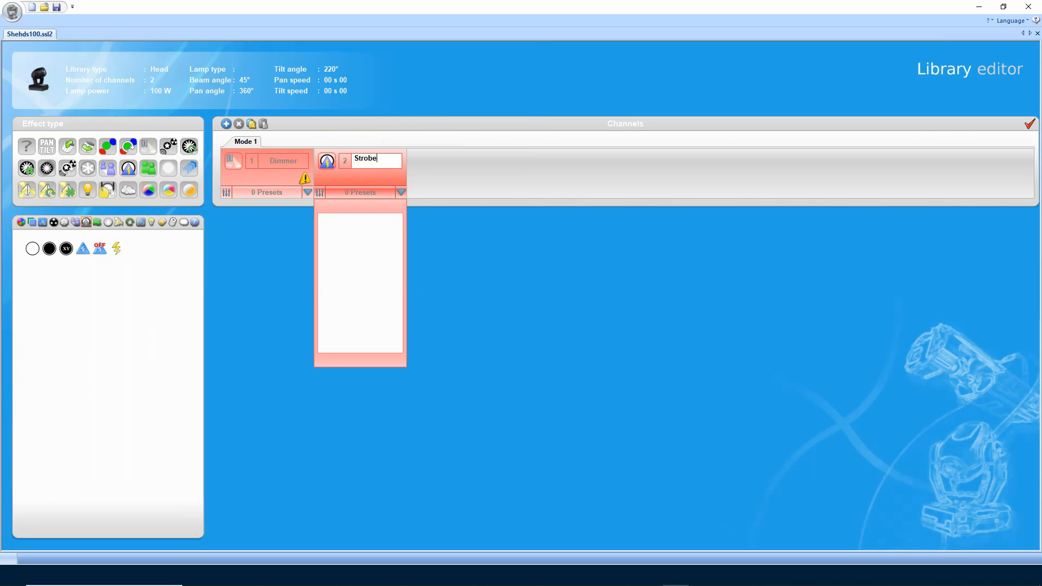
Finish naming channel 2 Strobe, and check the Dimming and Strobe value ranges in the manual's DMX Channel Summary.
{"action": "left_click", "coordinate": [397, 183]}
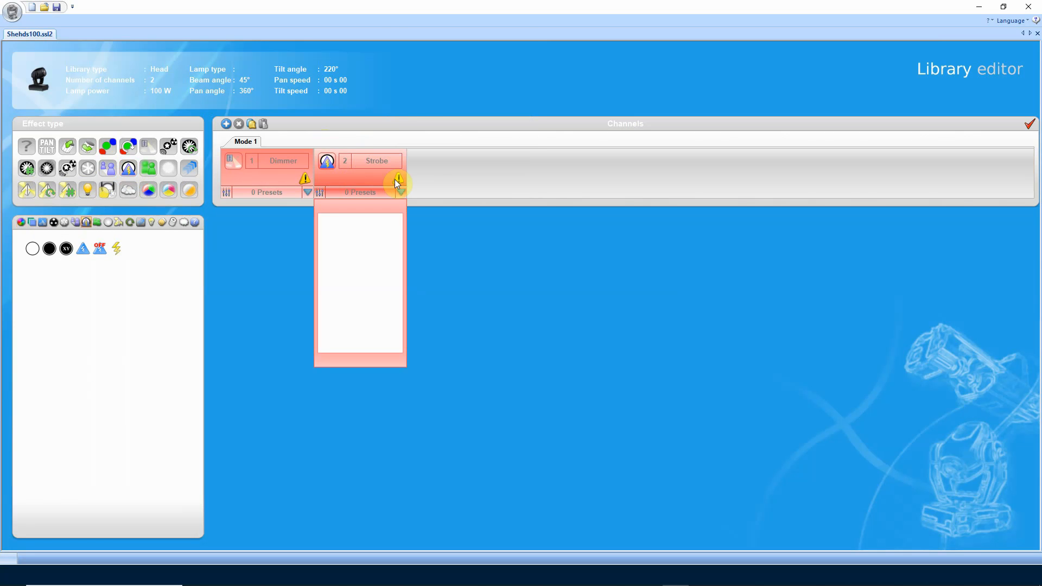
{"action": "left_click", "coordinate": [367, 169]}
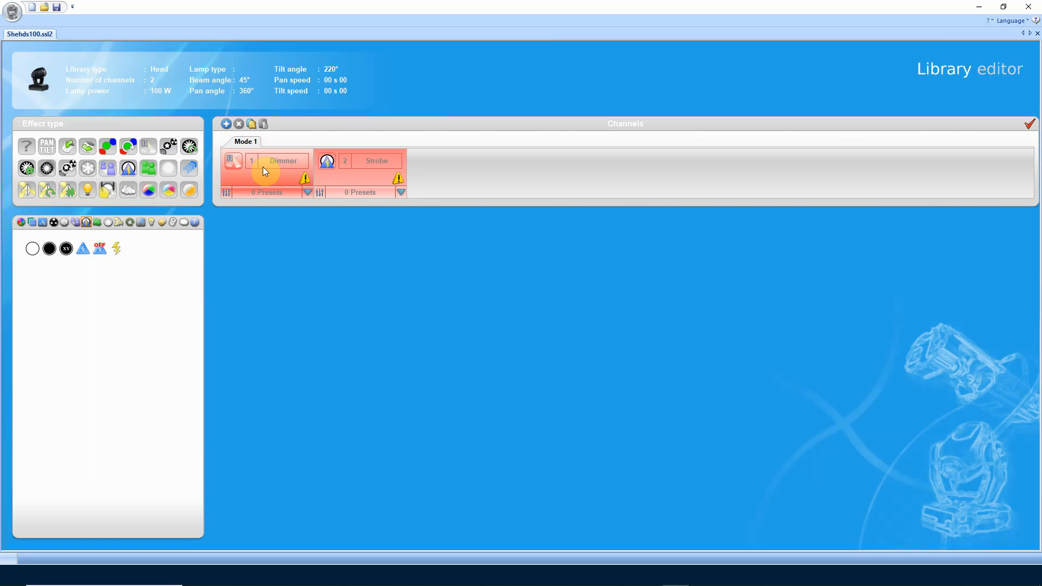
{"action": "left_click", "coordinate": [270, 284]}
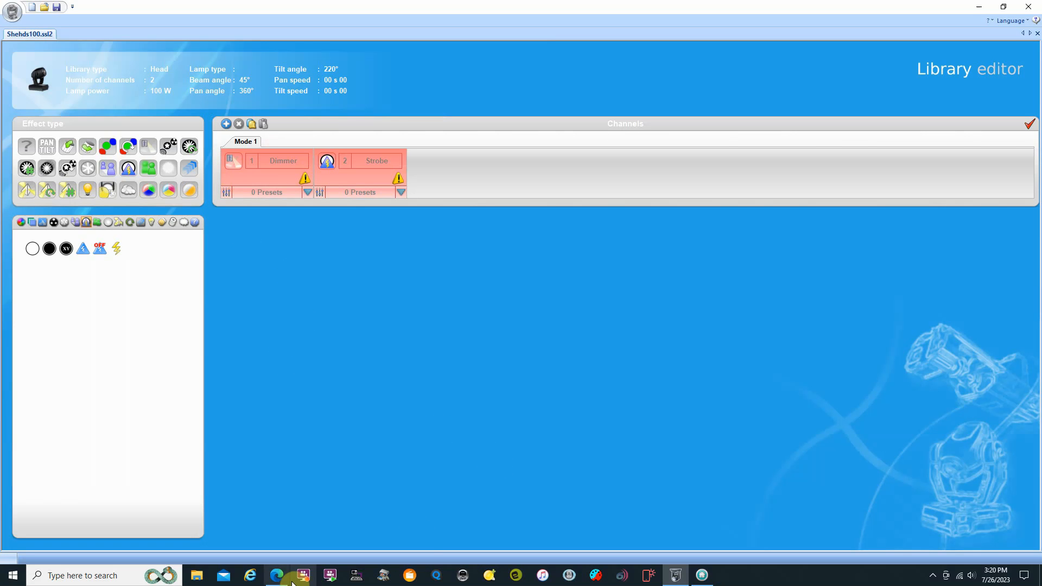
{"action": "left_click", "coordinate": [285, 575]}
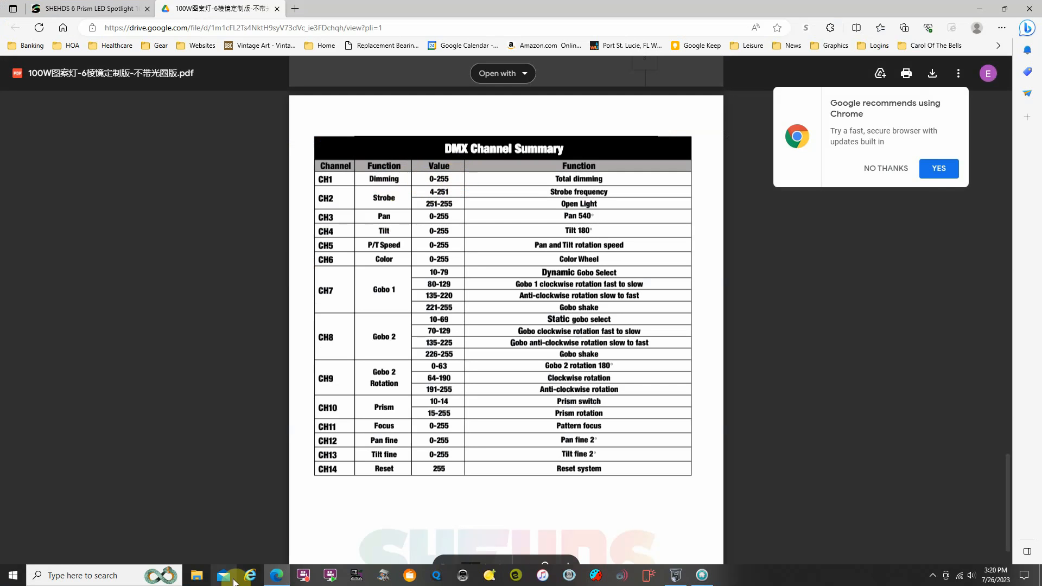
{"action": "left_click", "coordinate": [277, 575]}
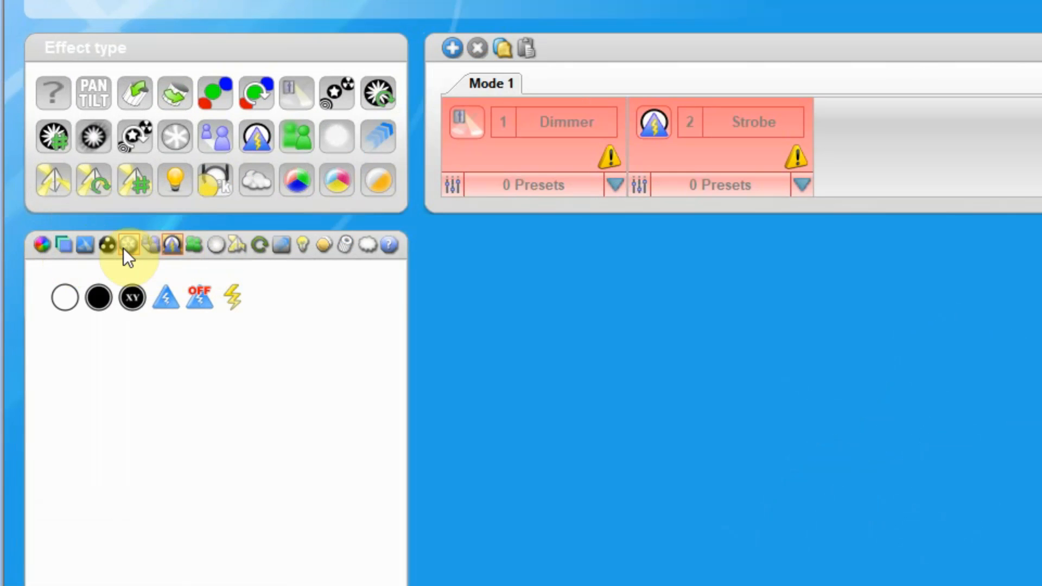
Add a Dimmer linear preset to the Dimmer channel in the Library editor.
{"action": "left_click", "coordinate": [85, 247]}
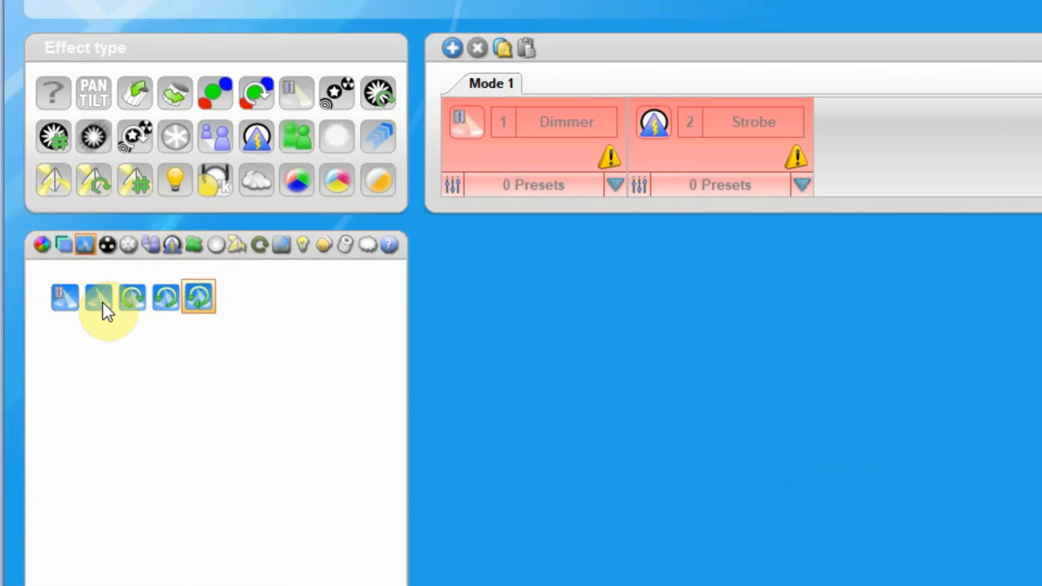
{"action": "left_click", "coordinate": [74, 304]}
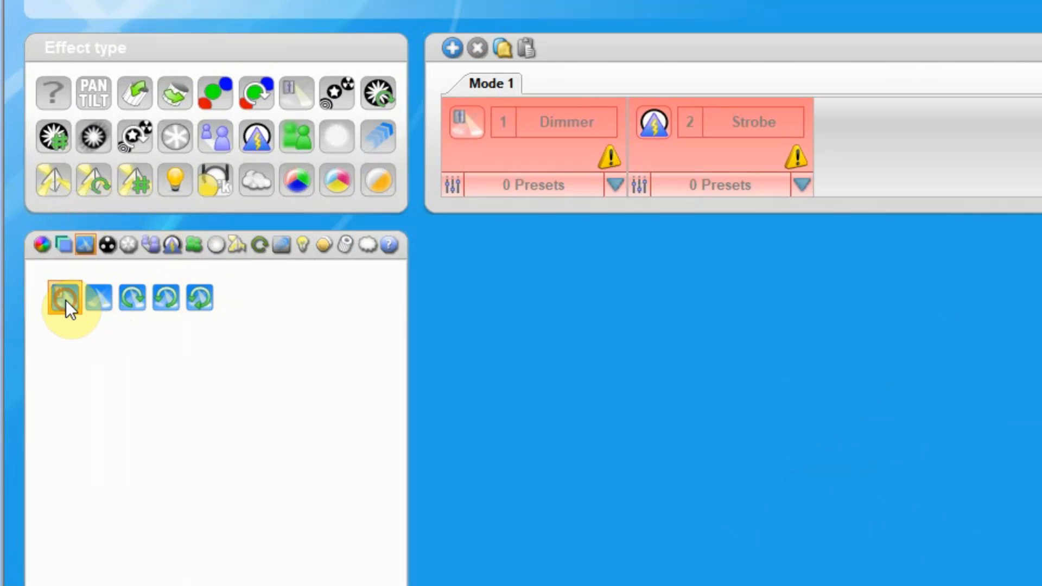
{"action": "left_click", "coordinate": [545, 187]}
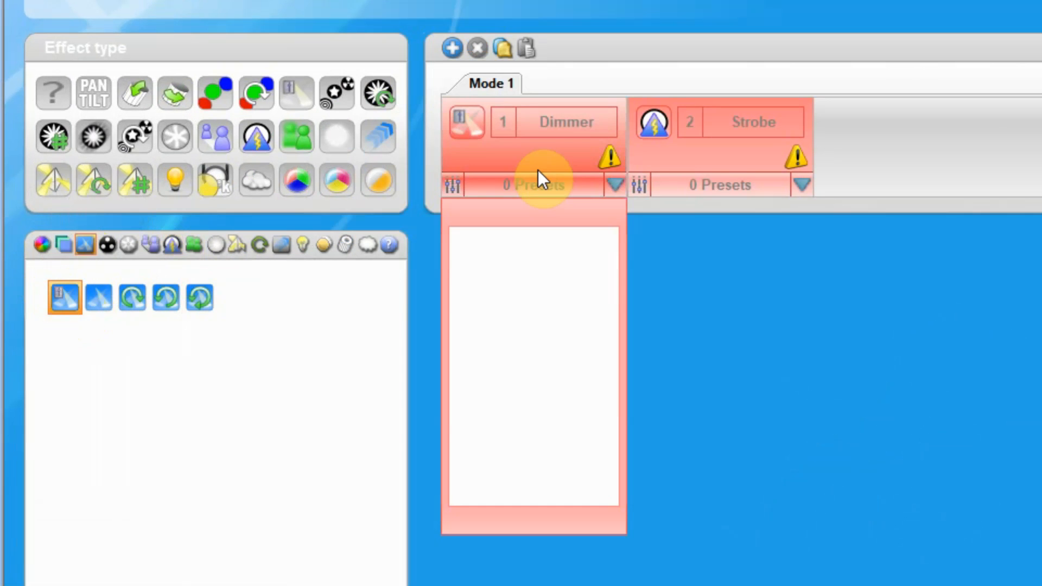
{"action": "left_click", "coordinate": [516, 259]}
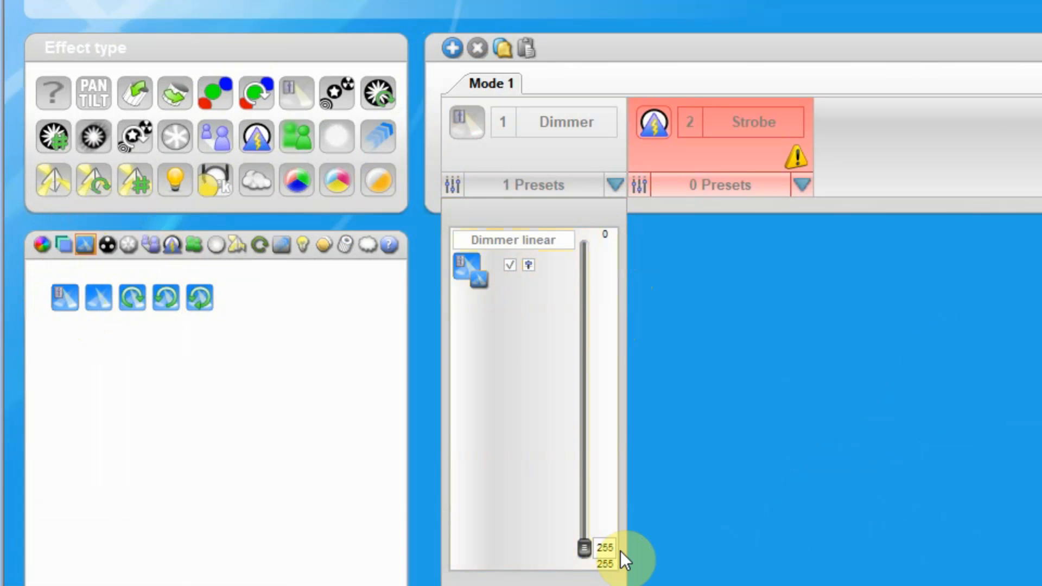
{"action": "left_click", "coordinate": [754, 529]}
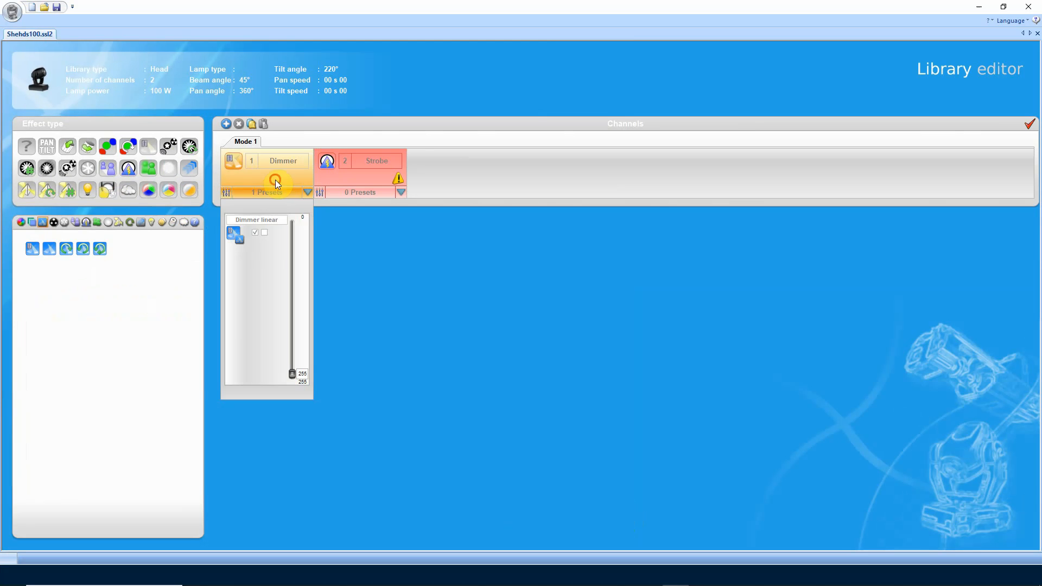
{"action": "left_click", "coordinate": [275, 180]}
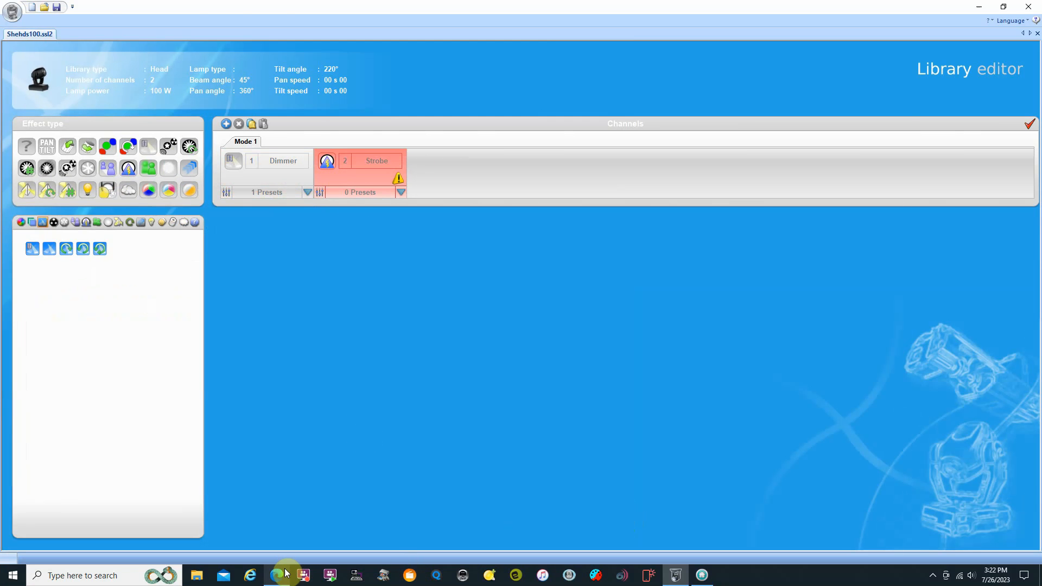
Check channel 2's values in the manual, and add Strobe and Shutter open presets to the Strobe channel in the Library editor.
{"action": "left_click", "coordinate": [286, 573]}
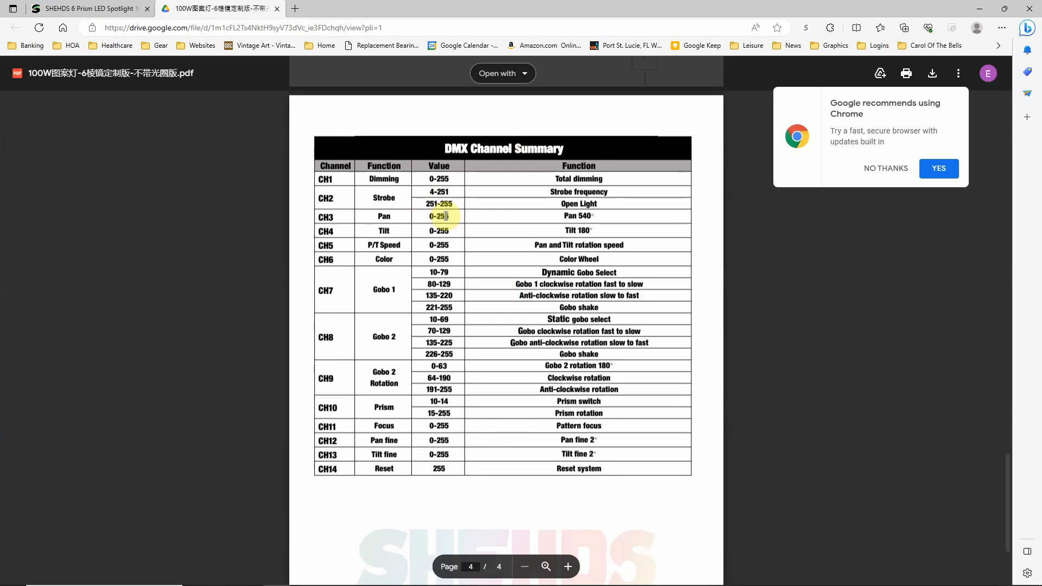
{"action": "left_click", "coordinate": [280, 577]}
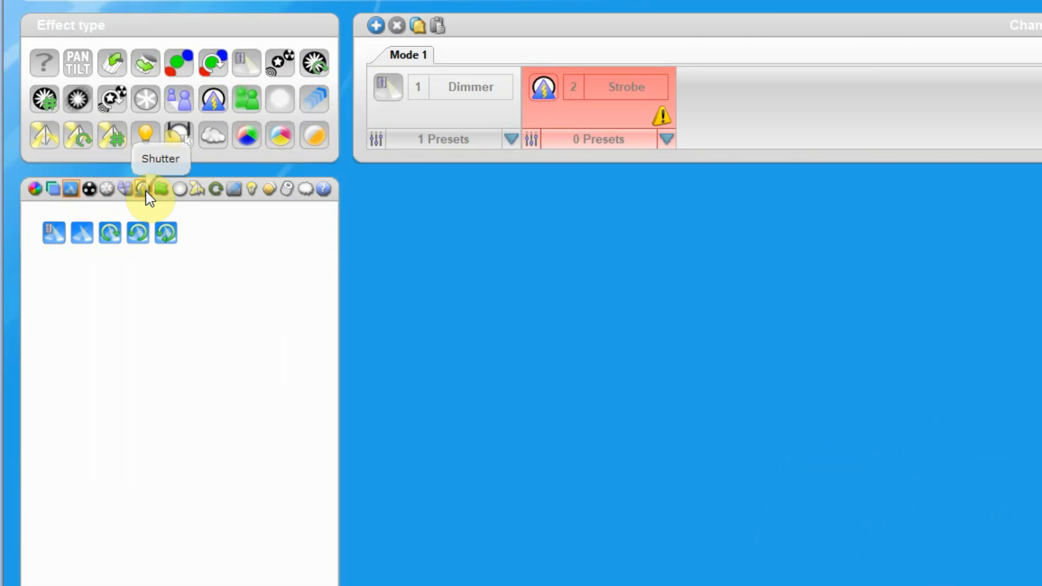
{"action": "left_click", "coordinate": [144, 190]}
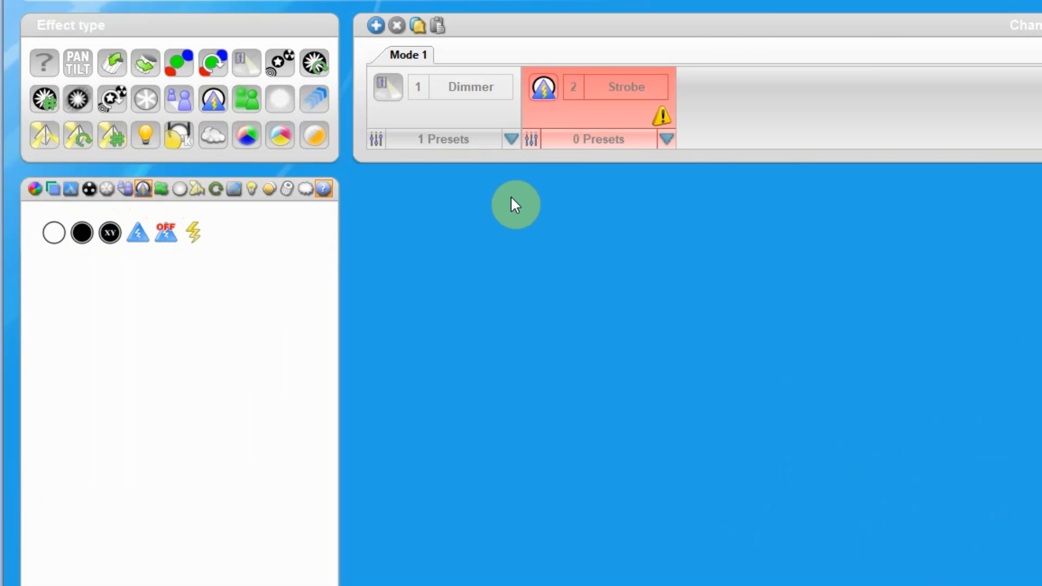
{"action": "left_click", "coordinate": [51, 243]}
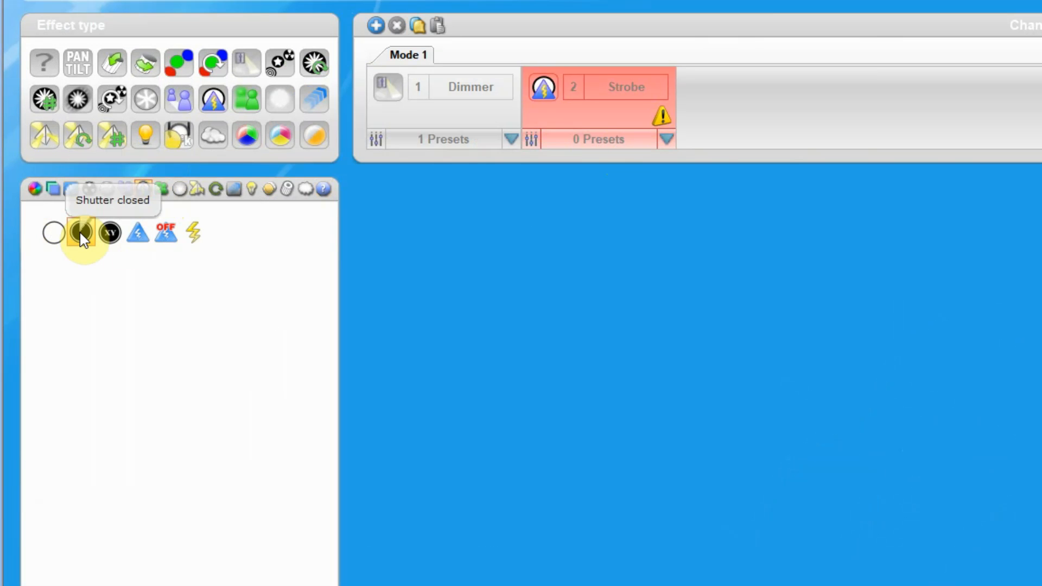
{"action": "left_click", "coordinate": [138, 237]}
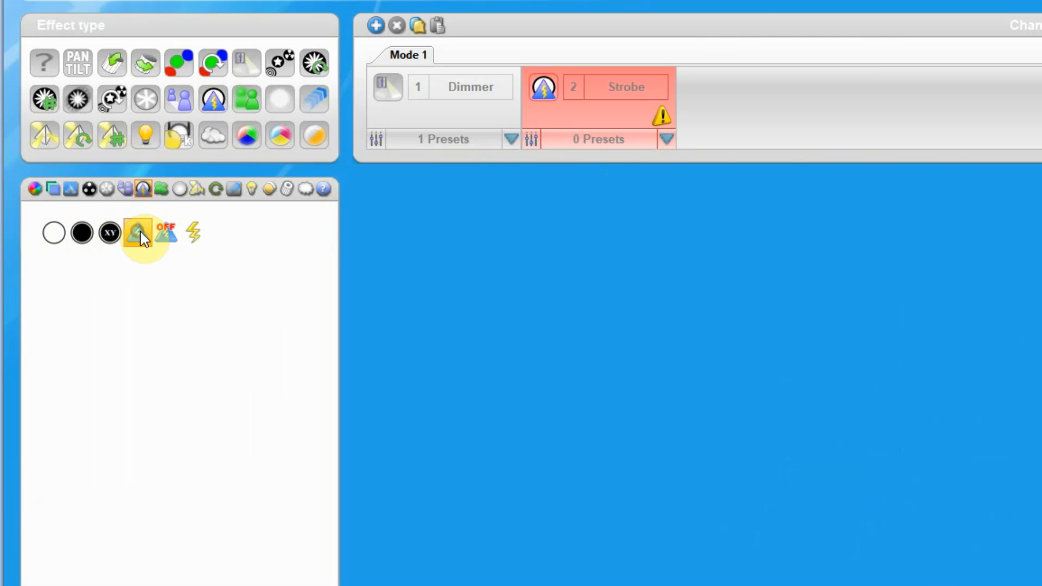
{"action": "left_click", "coordinate": [590, 137]}
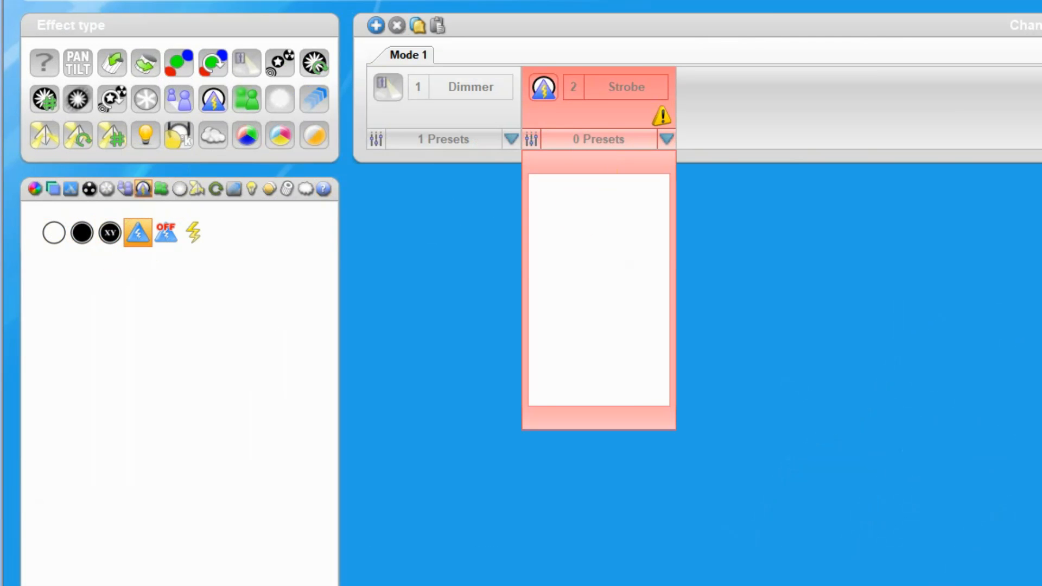
{"action": "left_click_drag", "start_coordinate": [590, 137], "coordinate": [588, 220]}
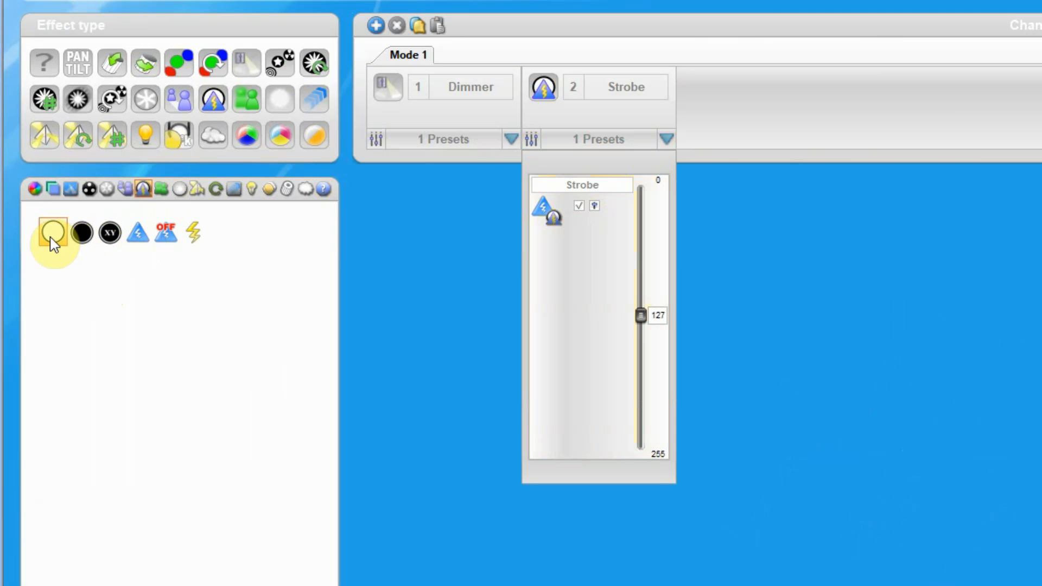
{"action": "left_click_drag", "start_coordinate": [51, 239], "coordinate": [585, 411]}
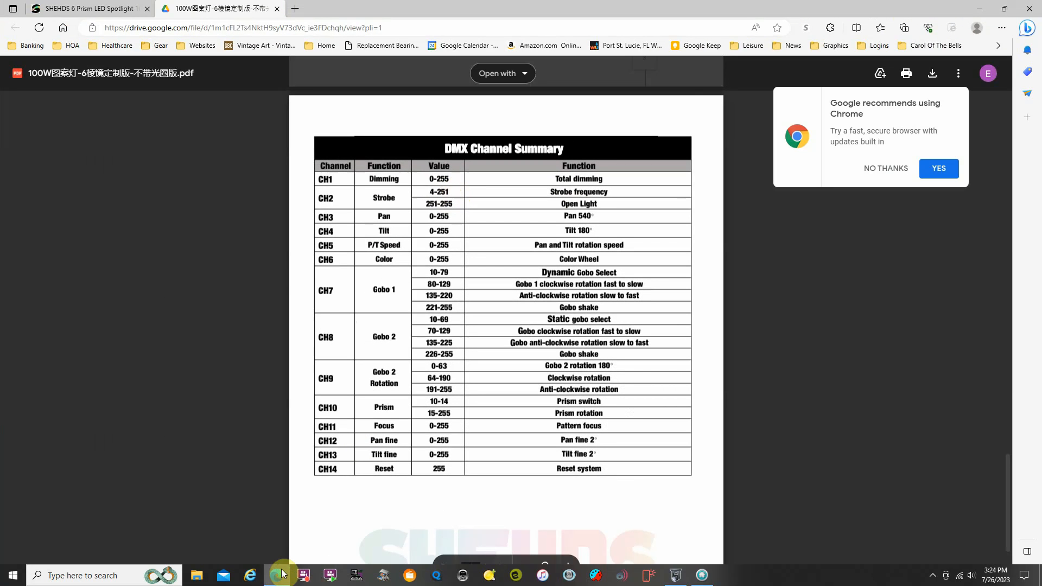
Recheck channel 2 in the manual, add a Shutter closed preset to the Strobe channel, and place it before the Strobe preset.
{"action": "left_click", "coordinate": [277, 574]}
{"action": "left_click", "coordinate": [49, 248]}
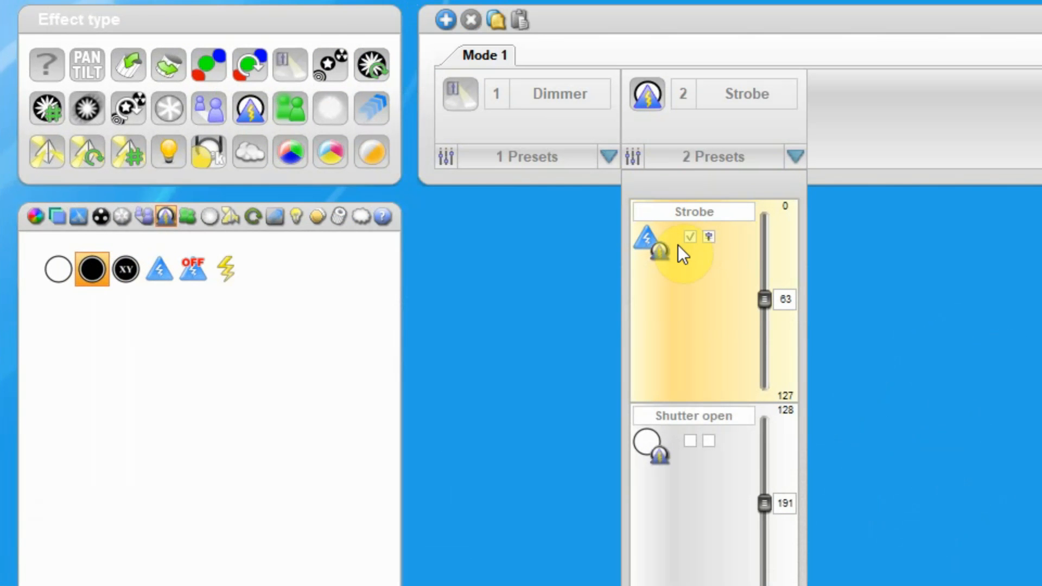
{"action": "left_click", "coordinate": [678, 245]}
{"action": "left_click", "coordinate": [692, 489]}
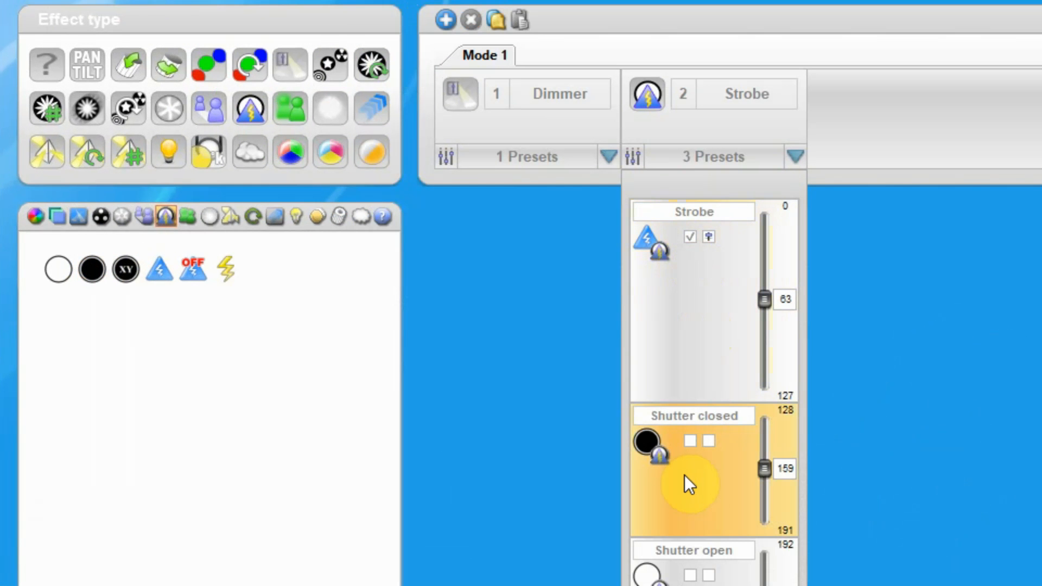
{"action": "left_click_drag", "start_coordinate": [685, 474], "coordinate": [727, 258]}
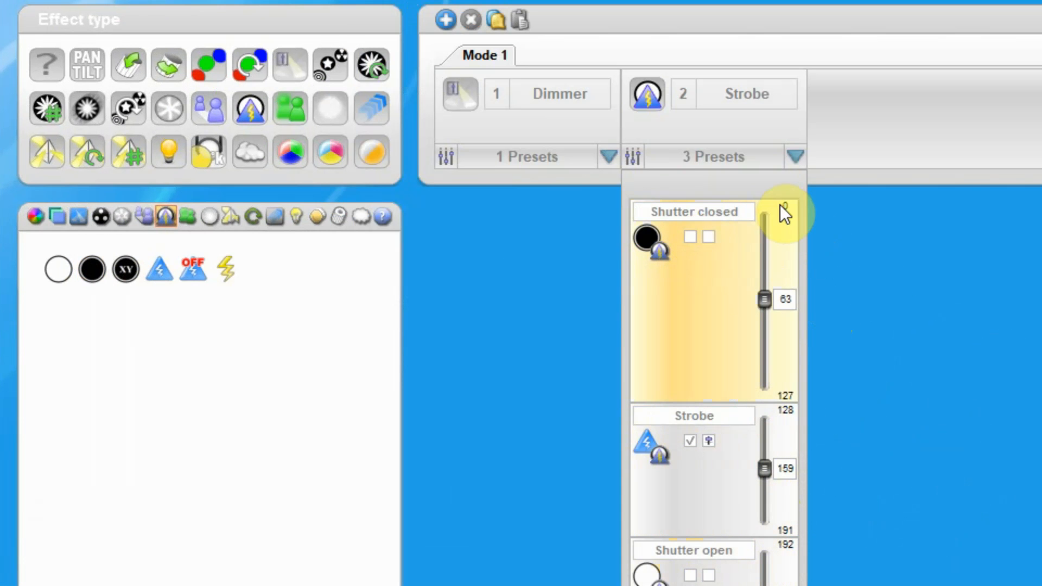
Set the Strobe channel's preset ranges so that Shutter closed ends at 3 and Strobe ends at 251.
{"action": "left_click", "coordinate": [786, 393]}
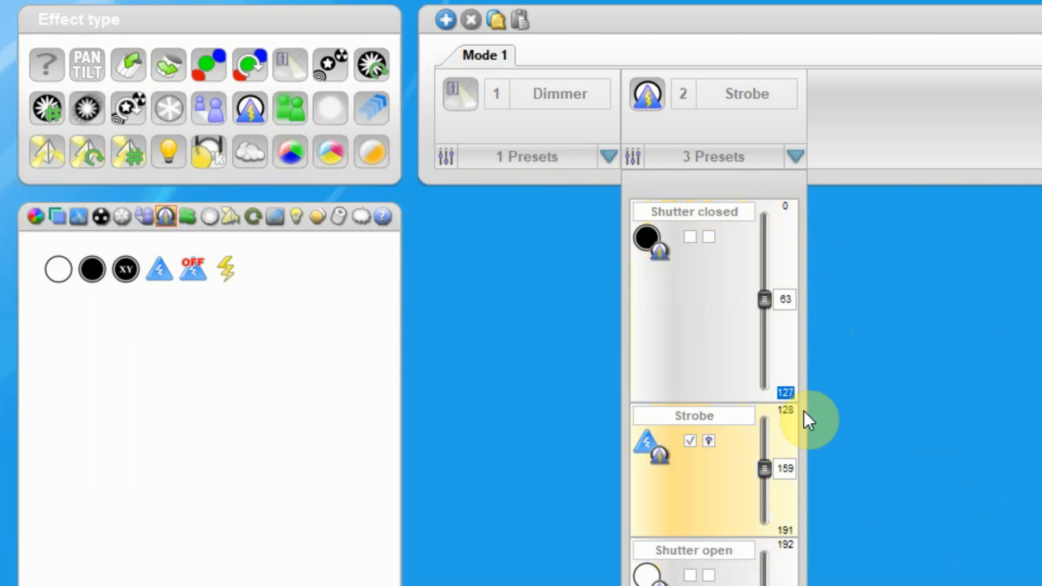
{"action": "type", "text": "3"}
{"action": "key", "text": "Return"}
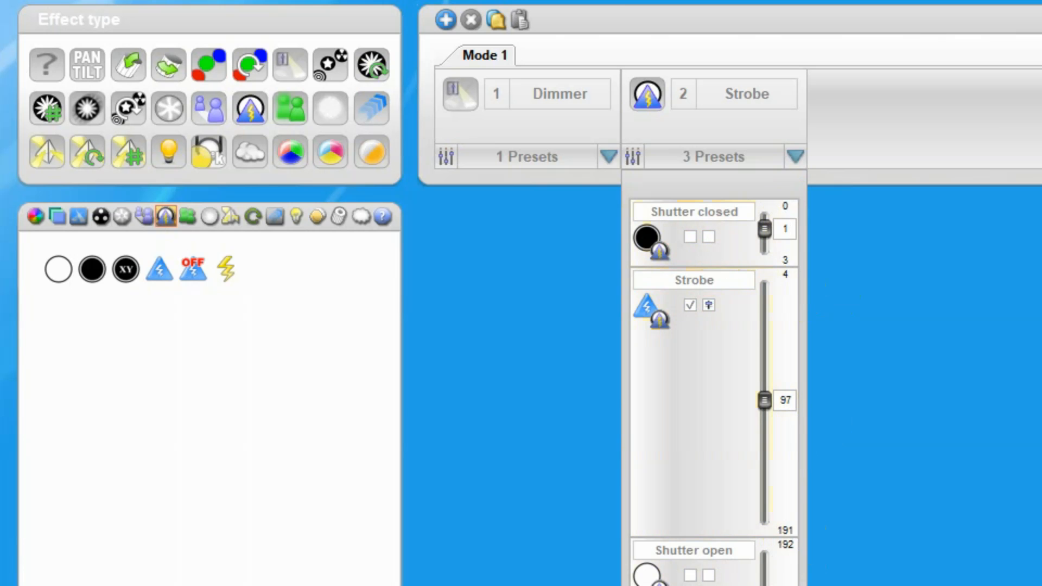
{"action": "left_click", "coordinate": [785, 529]}
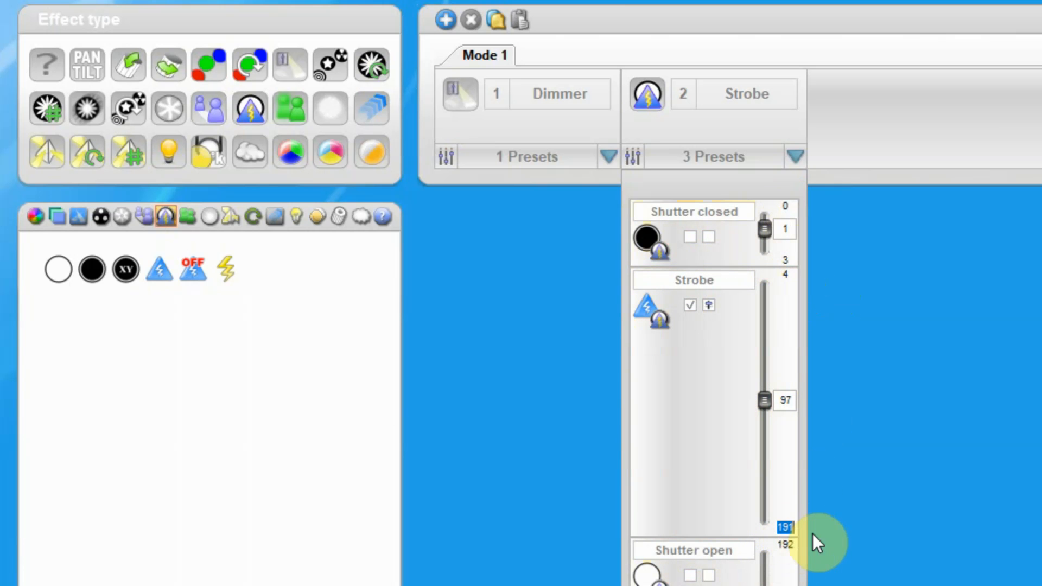
{"action": "type", "text": "127"}
{"action": "key", "text": "Return"}
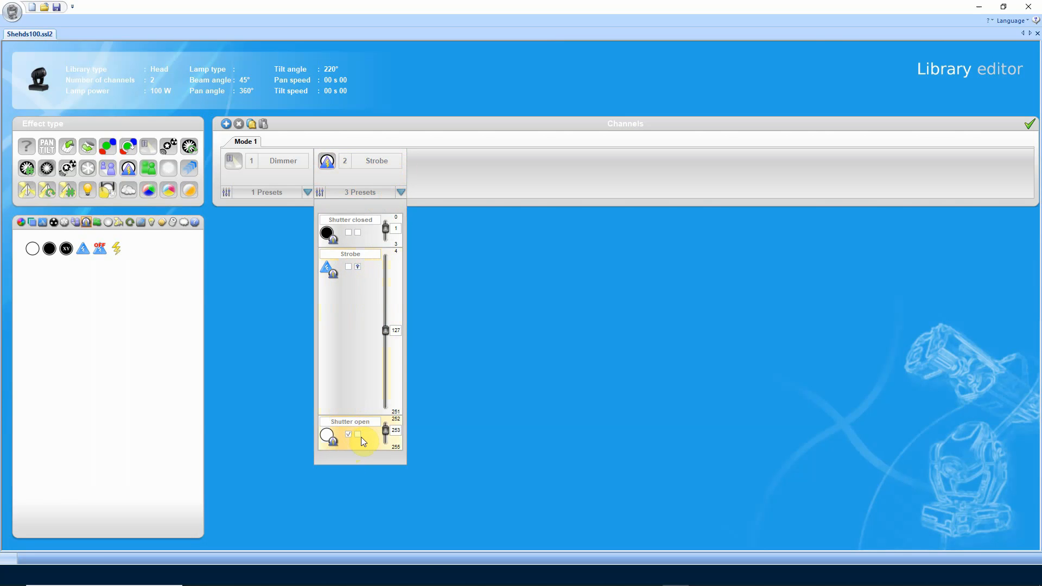
Check channels 3 and 4 in the manual, and set the profile's pan angle to 540° and tilt angle to 180° in the Library editor.
{"action": "mouse_move", "coordinate": [425, 572]}
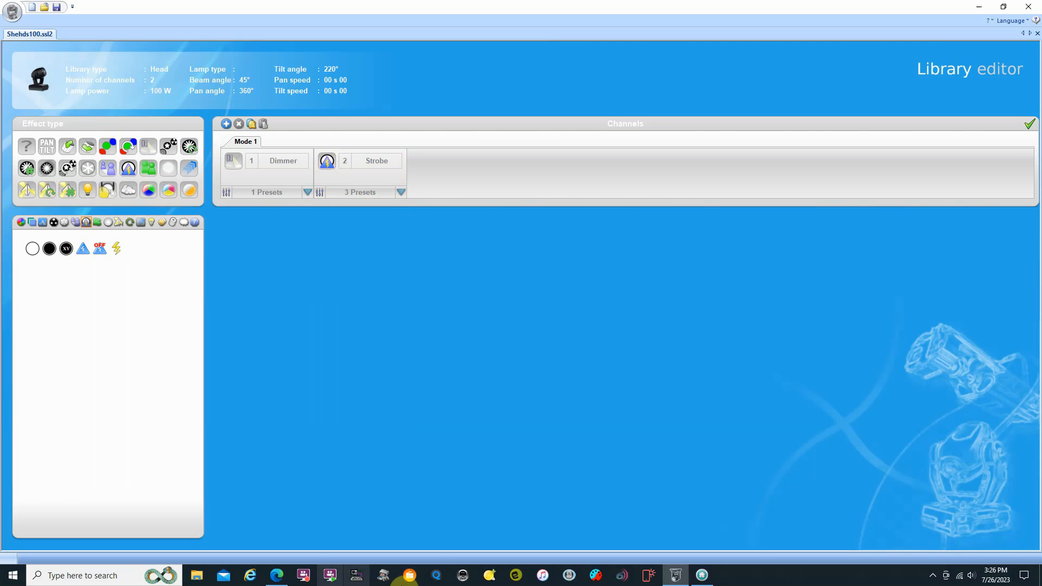
{"action": "left_click", "coordinate": [277, 575]}
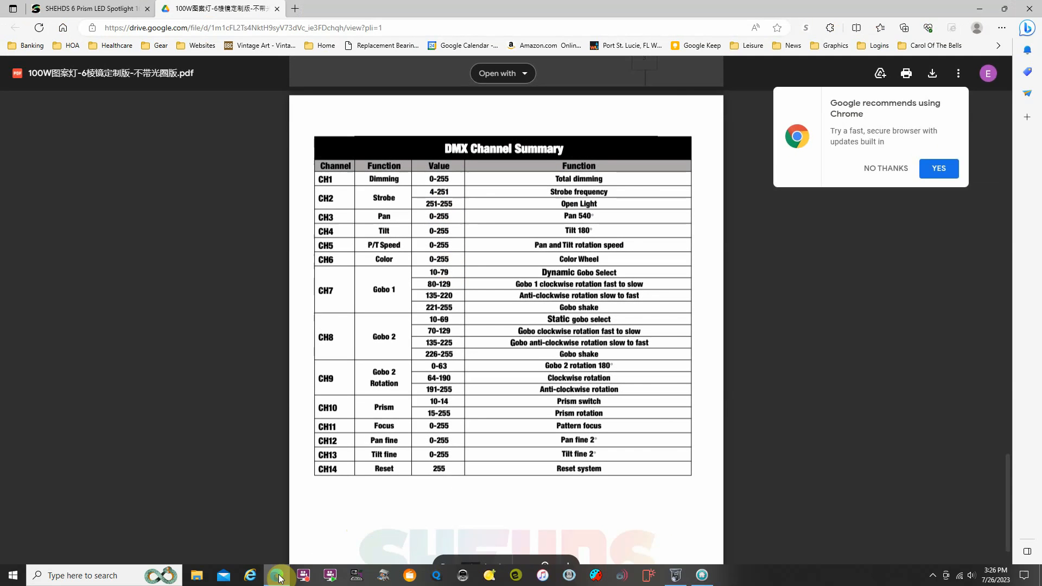
{"action": "left_click", "coordinate": [276, 575]}
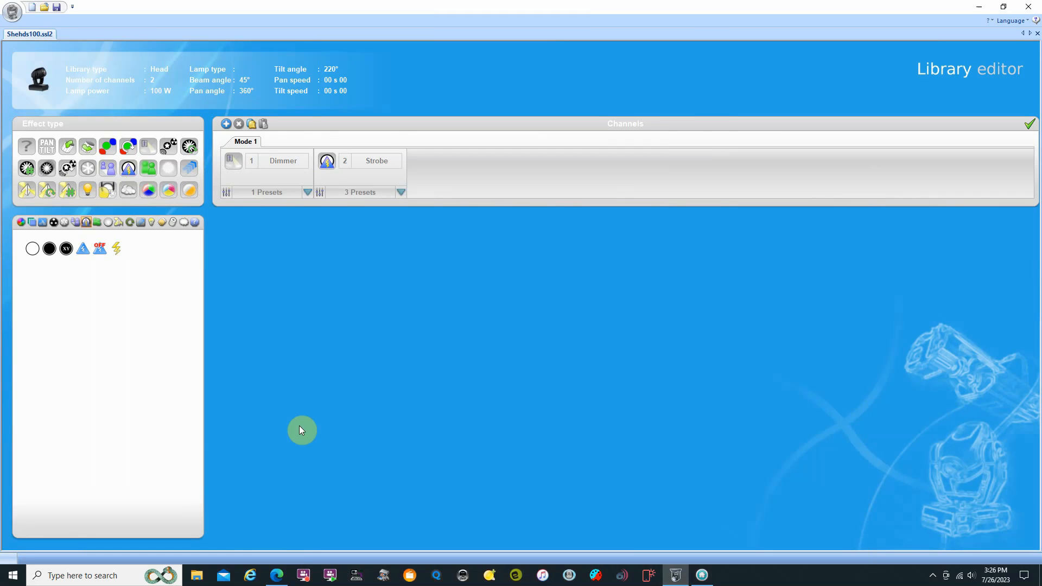
{"action": "left_click", "coordinate": [38, 79]}
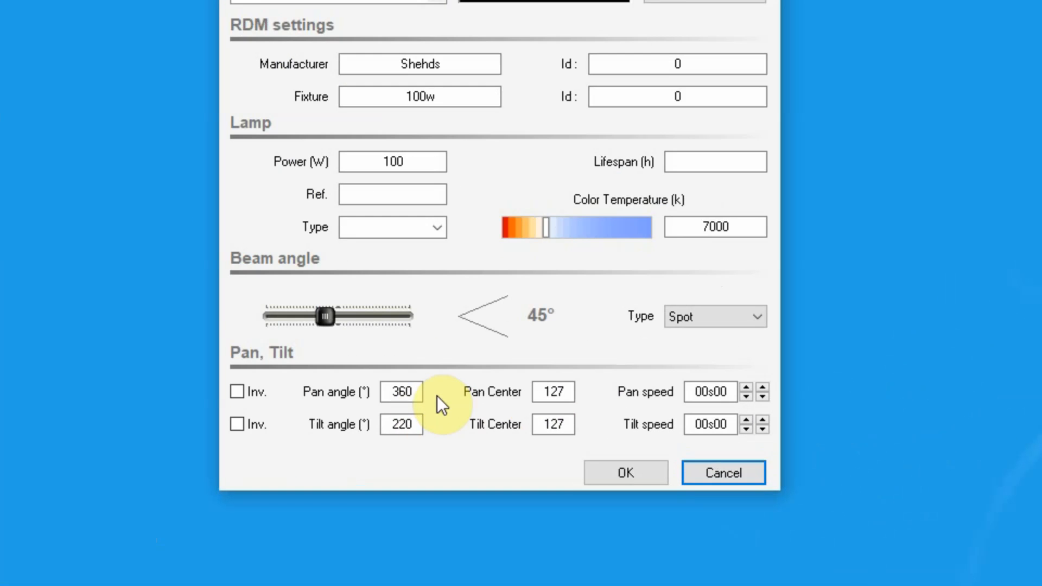
{"action": "left_click_drag", "start_coordinate": [415, 391], "coordinate": [366, 395]}
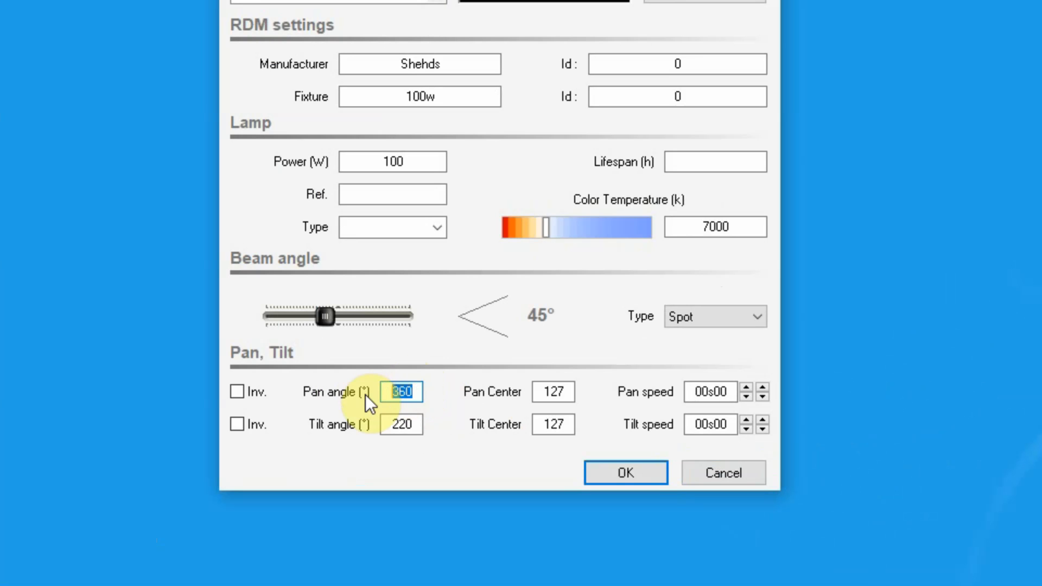
{"action": "type", "text": "540"}
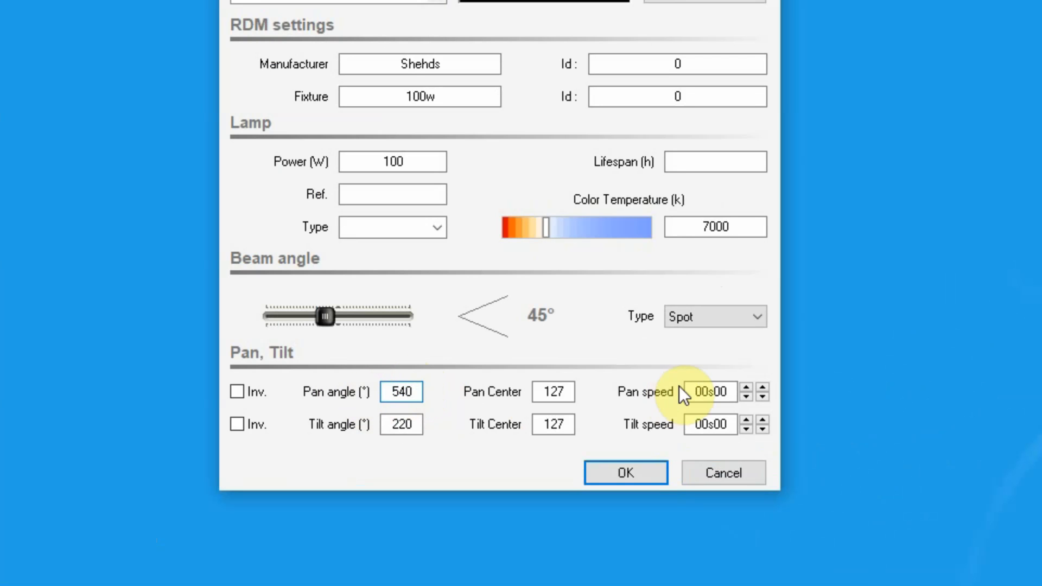
{"action": "left_click_drag", "start_coordinate": [416, 426], "coordinate": [379, 427]}
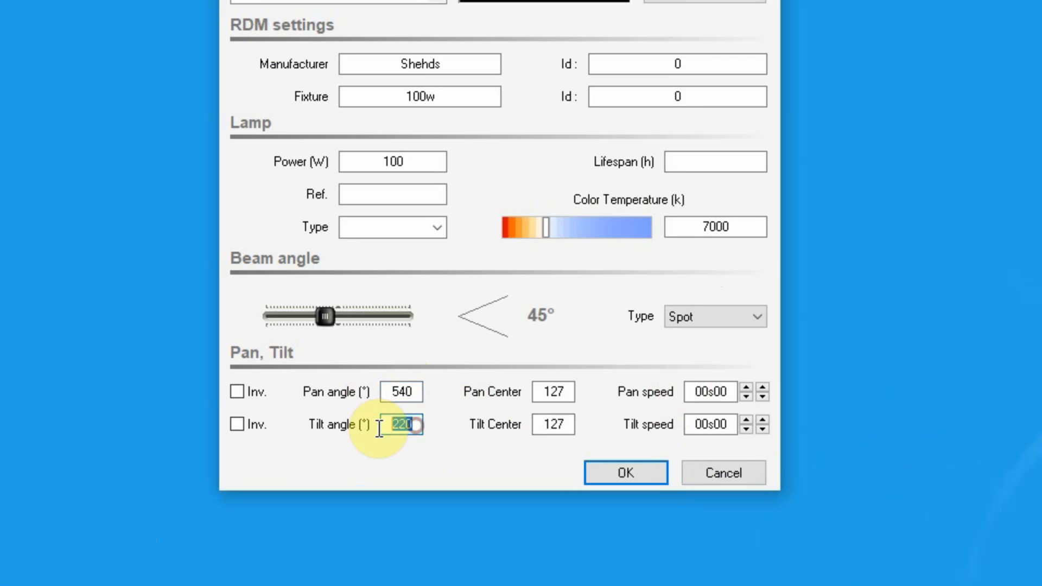
{"action": "type", "text": "180"}
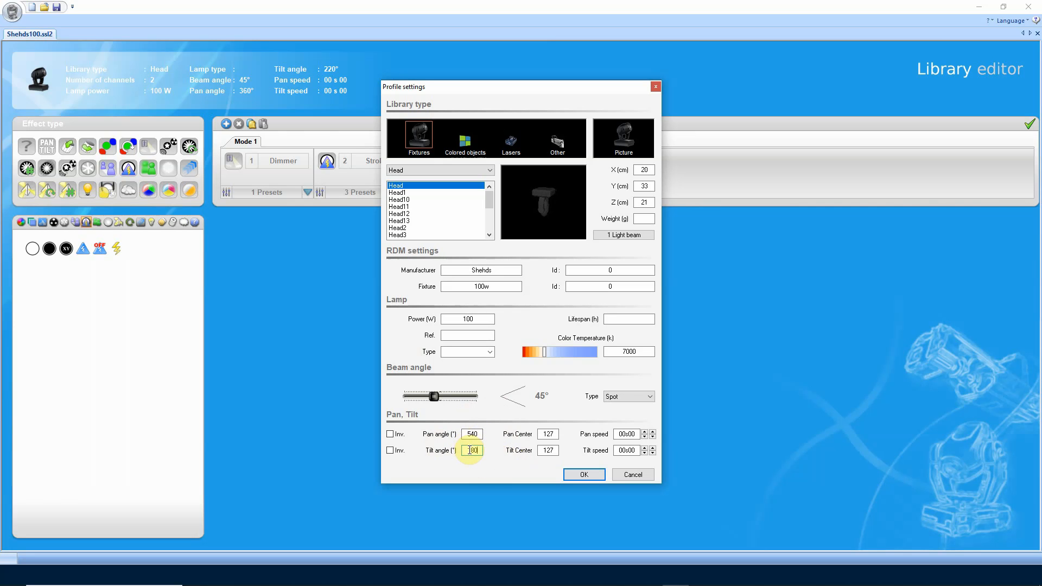
{"action": "double_click", "coordinate": [471, 449]}
{"action": "type", "text": "180"}
{"action": "left_click", "coordinate": [586, 475]}
Add Pan and Tilt channels to Mode 1 as channels 3 and 4, after the Strobe channel.
{"action": "left_click_drag", "start_coordinate": [53, 153], "coordinate": [455, 170]}
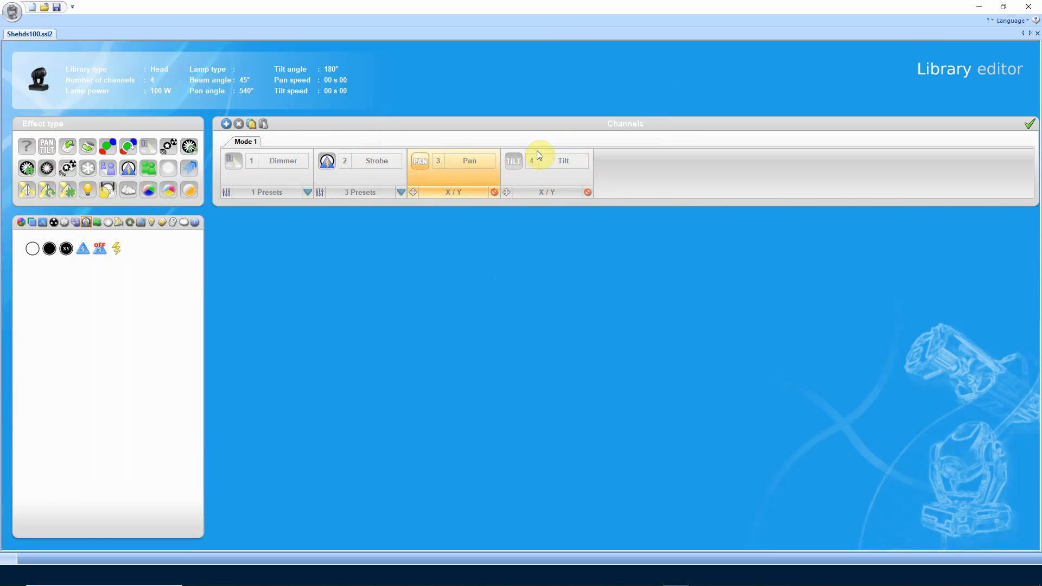
Try adding a fine channel to Pan, and delete the resulting microPan channel.
{"action": "left_click", "coordinate": [466, 337]}
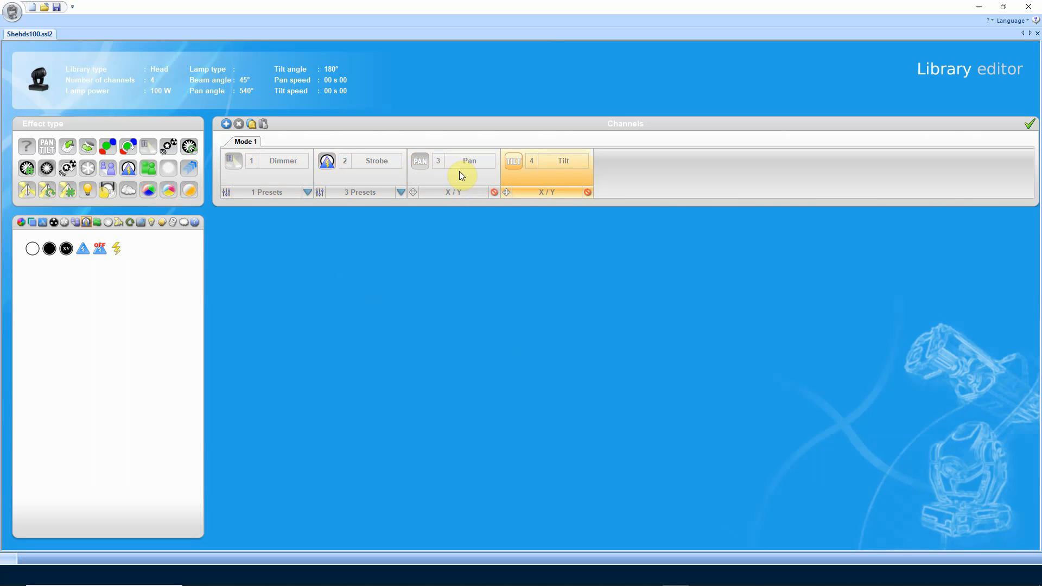
{"action": "right_click", "coordinate": [440, 177]}
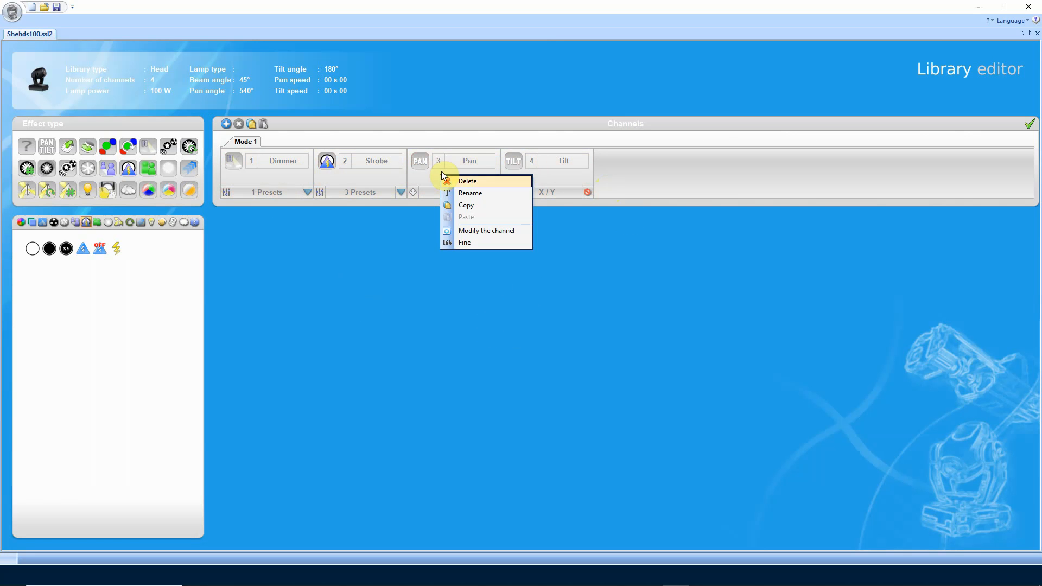
{"action": "left_click", "coordinate": [476, 243]}
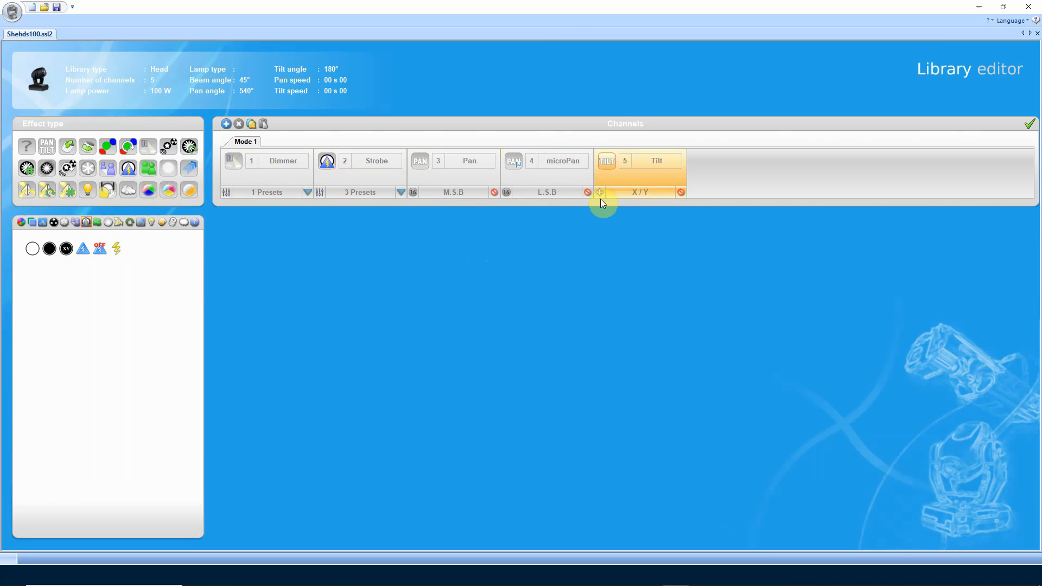
{"action": "right_click", "coordinate": [537, 168]}
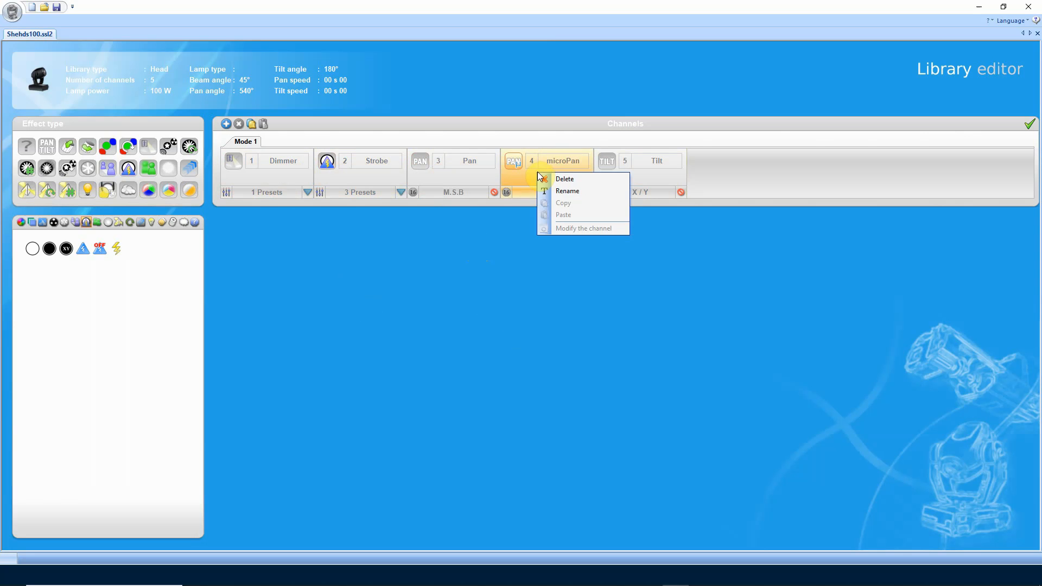
{"action": "left_click", "coordinate": [575, 178]}
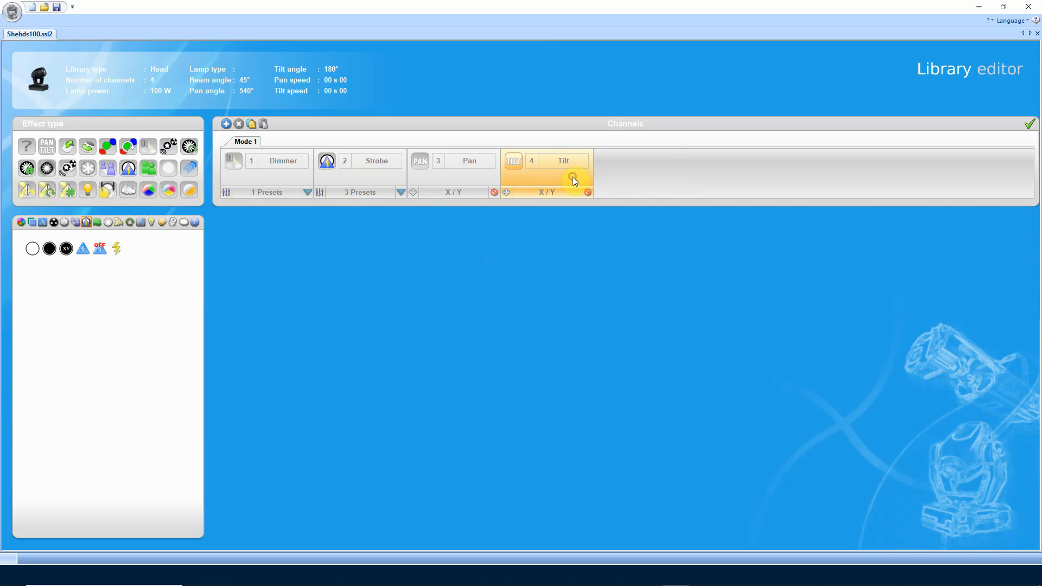
{"action": "double_click", "coordinate": [479, 163]}
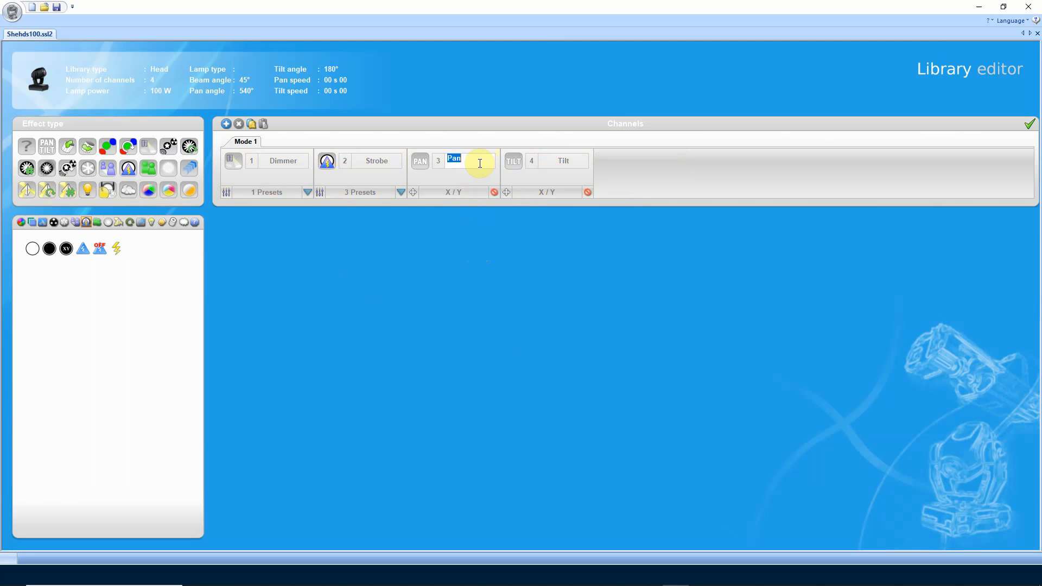
{"action": "key", "text": "Return"}
{"action": "right_click", "coordinate": [469, 175]}
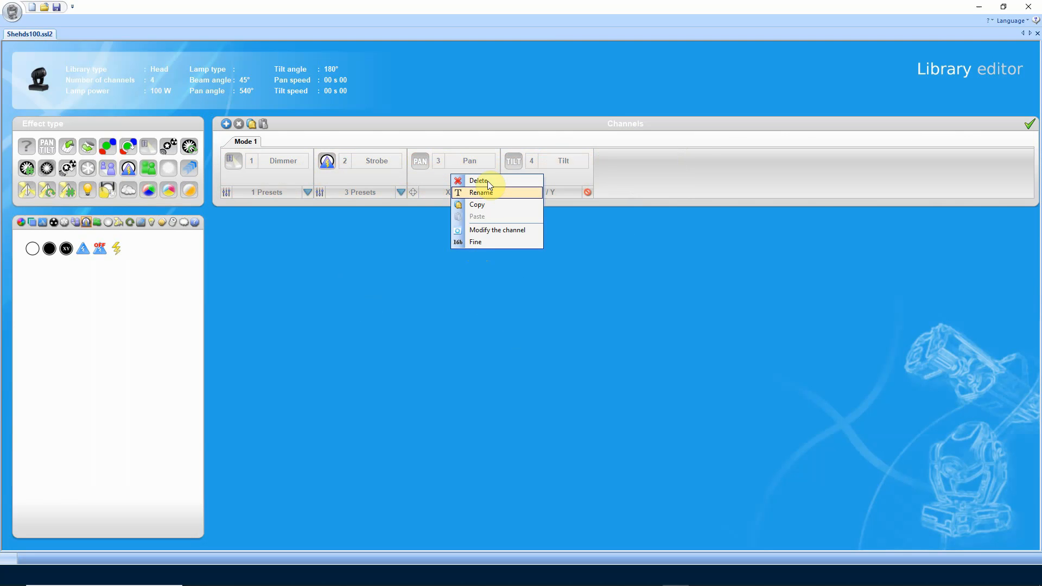
{"action": "left_click", "coordinate": [496, 194]}
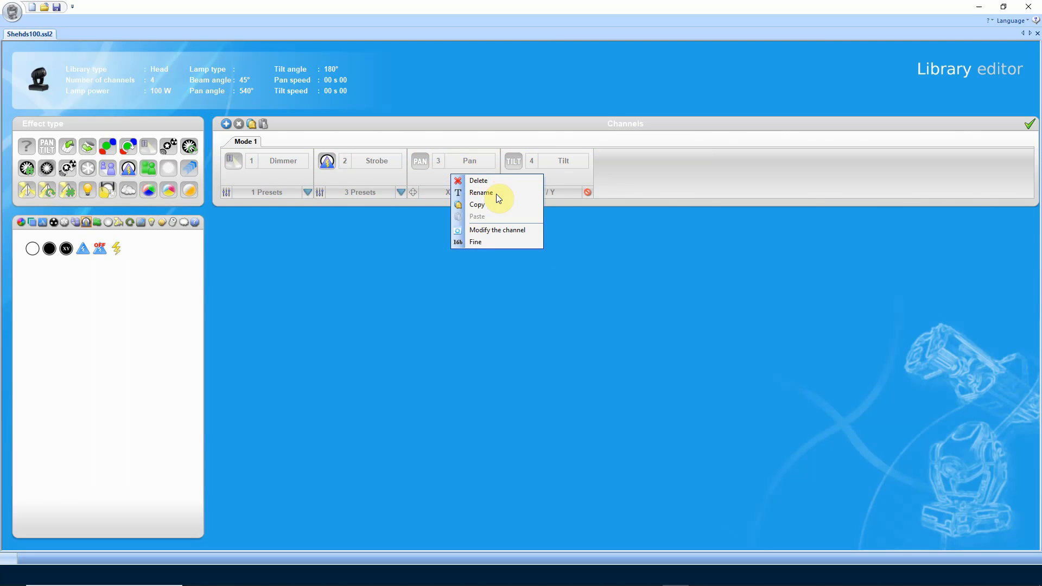
{"action": "left_click", "coordinate": [528, 231]}
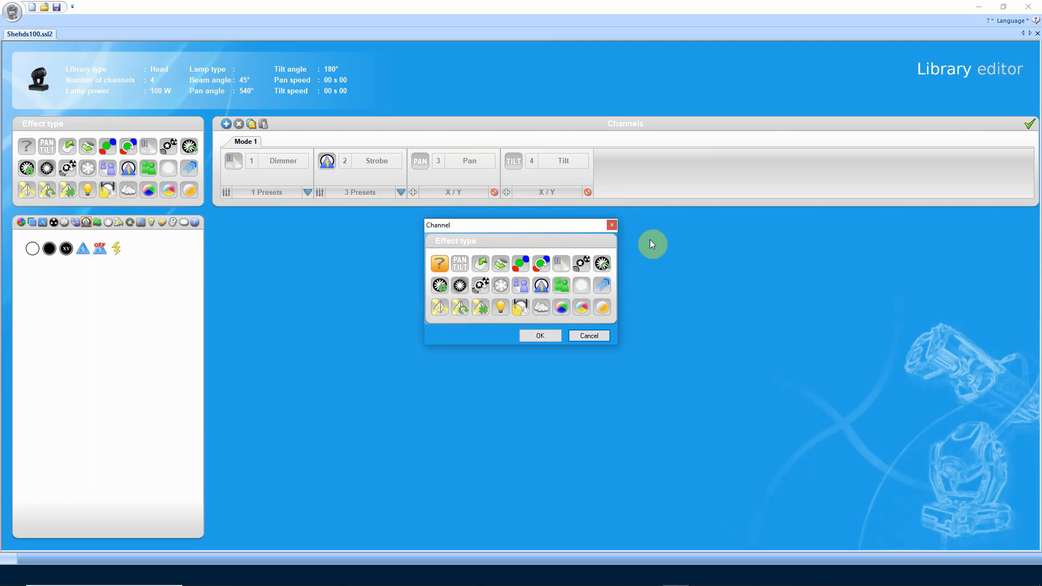
{"action": "left_click", "coordinate": [612, 225]}
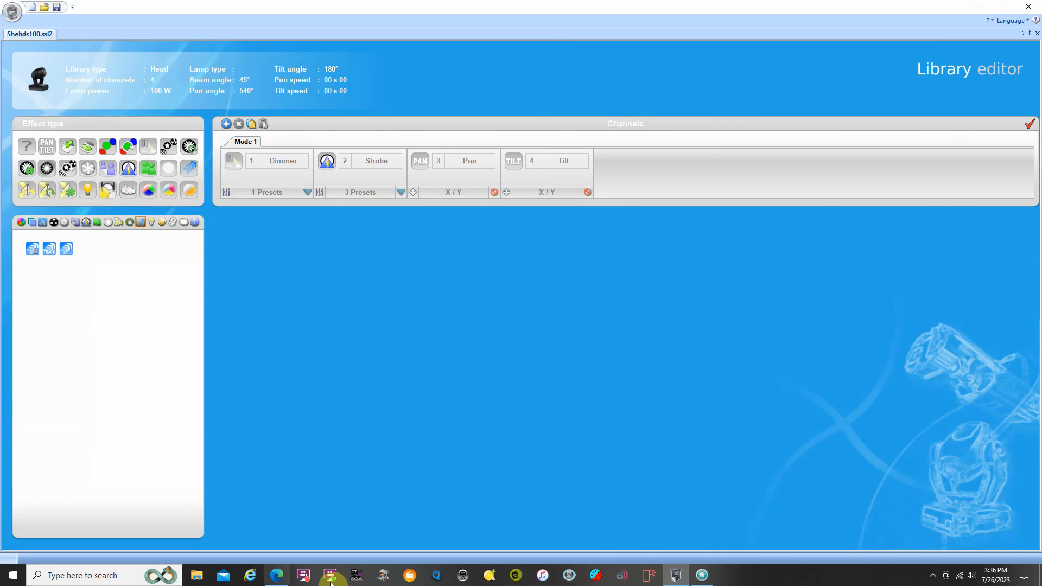
Check channel 5 in the manual in the browser, and add a Speed channel after Tilt in the Library editor, named PT Speed.
{"action": "left_click", "coordinate": [277, 576]}
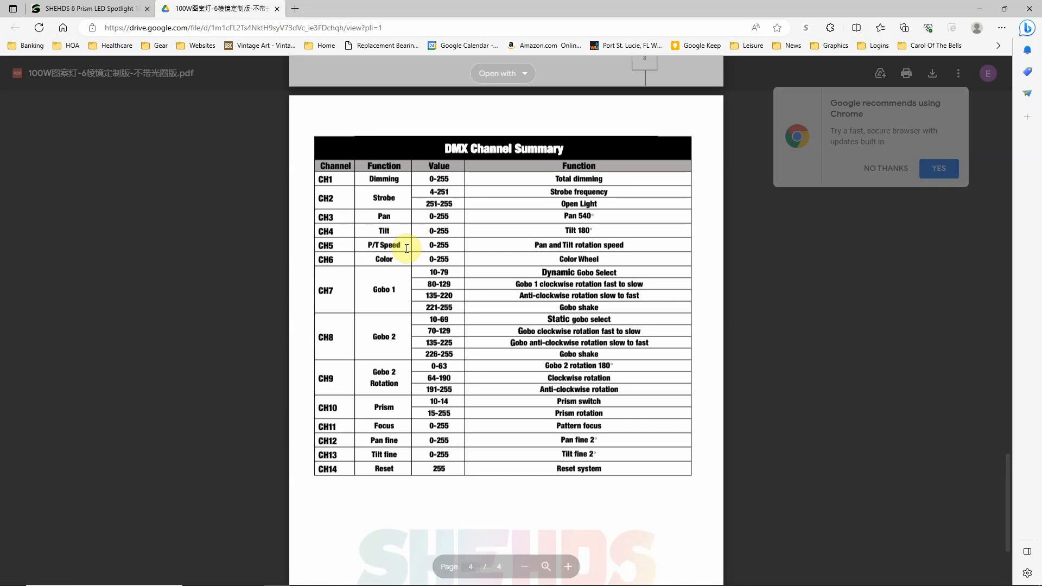
{"action": "left_click", "coordinate": [274, 575]}
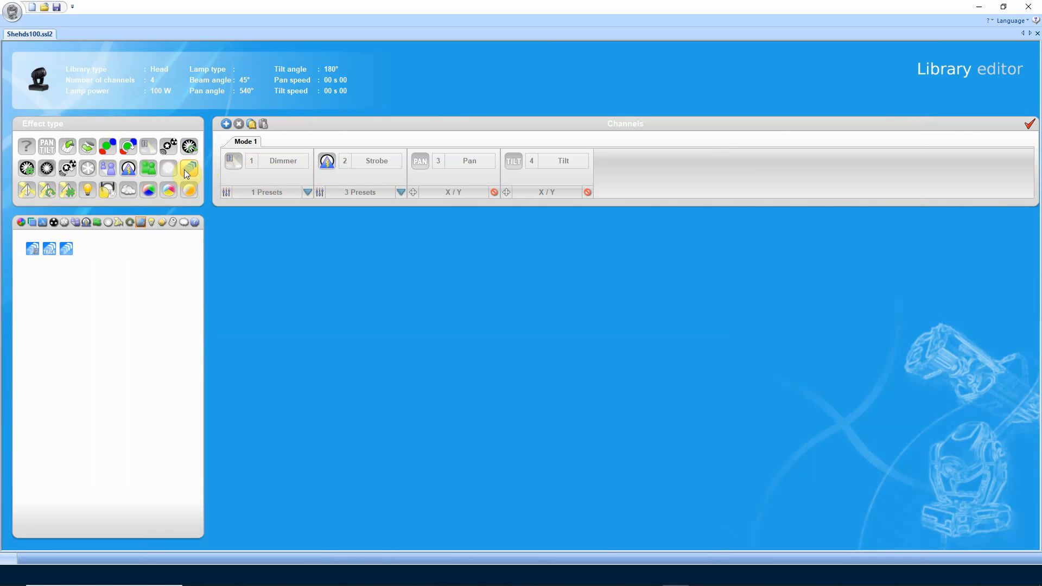
{"action": "left_click_drag", "start_coordinate": [191, 170], "coordinate": [624, 163]}
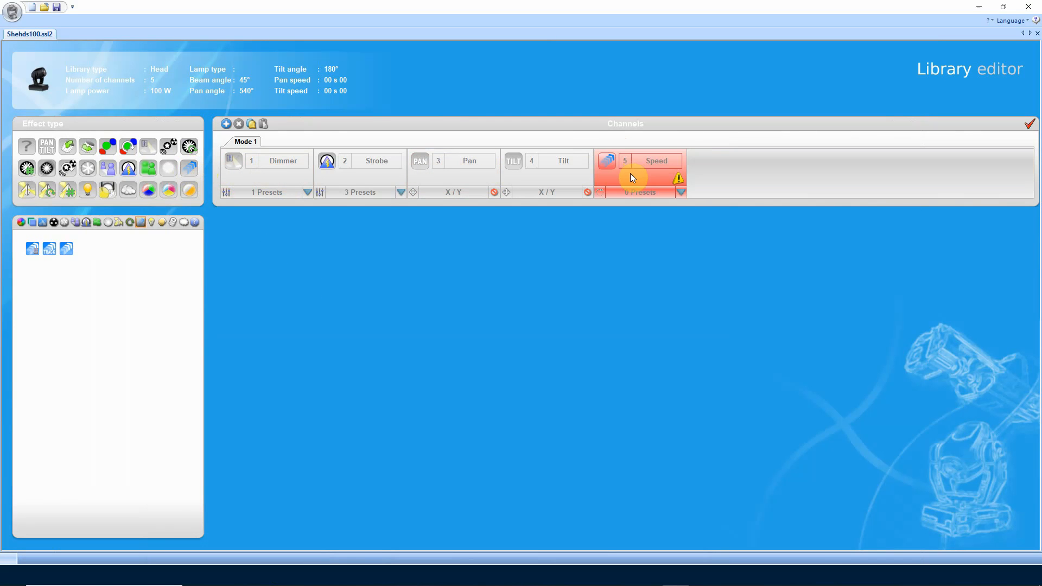
{"action": "left_click", "coordinate": [662, 162]}
{"action": "double_click", "coordinate": [658, 163]}
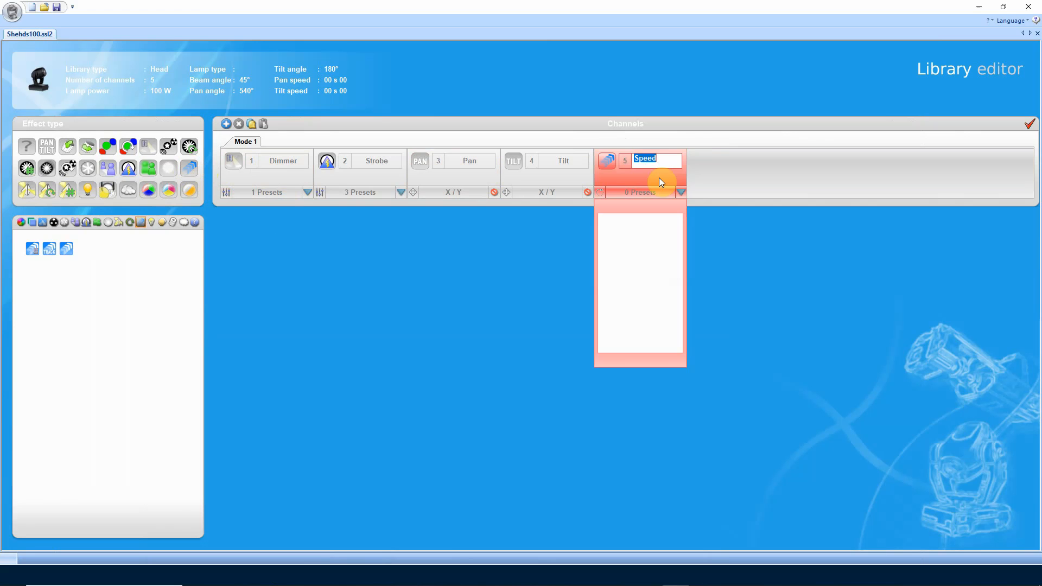
{"action": "type", "text": "PT Speed"}
{"action": "left_click", "coordinate": [752, 171]}
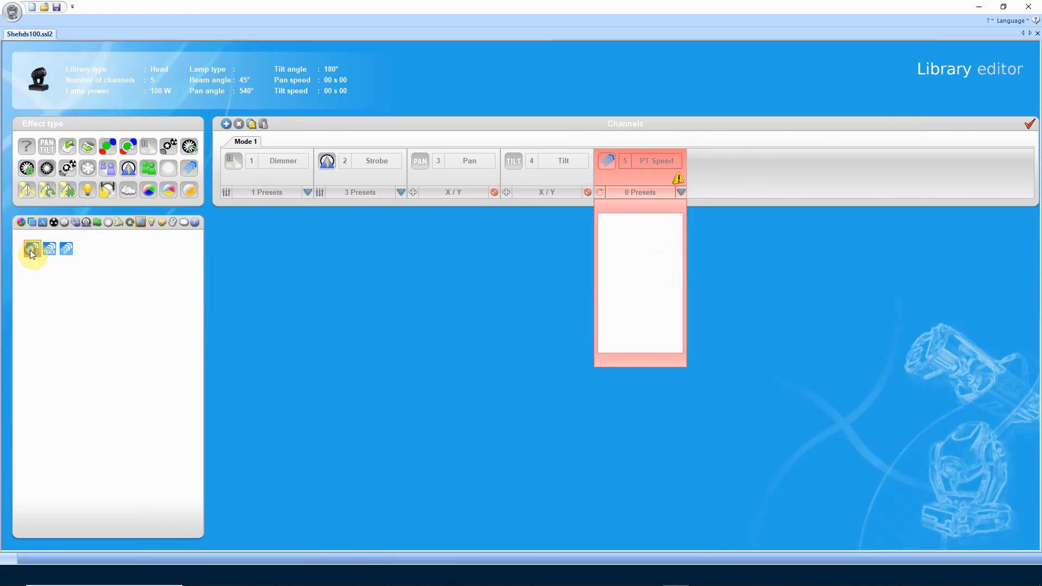
Add a Speed preset to the PT Speed channel and collapse its preset list.
{"action": "left_click_drag", "start_coordinate": [435, 275], "coordinate": [637, 250]}
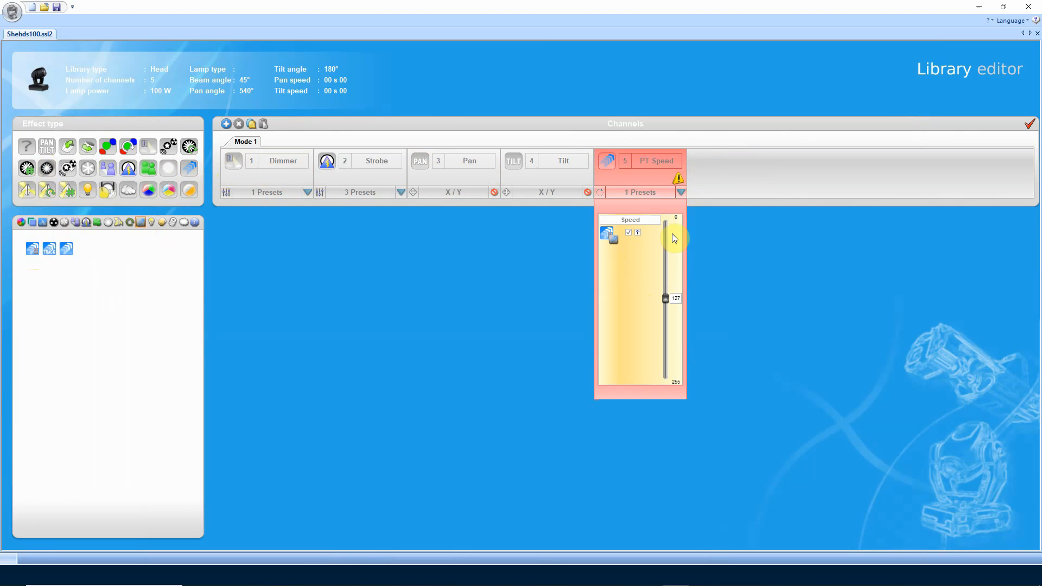
{"action": "left_click", "coordinate": [628, 233]}
{"action": "left_click", "coordinate": [639, 232]}
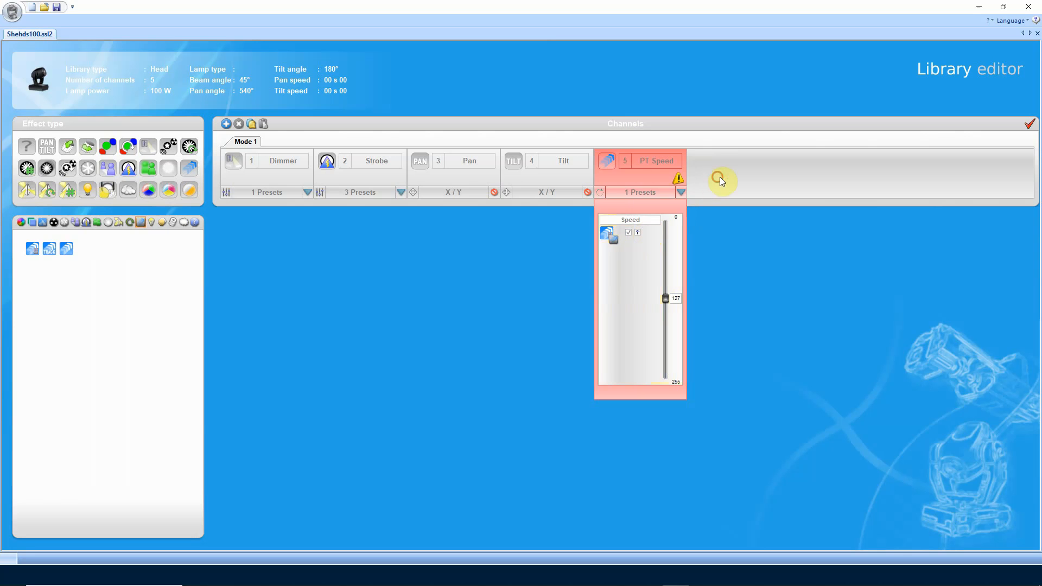
{"action": "left_click", "coordinate": [652, 179]}
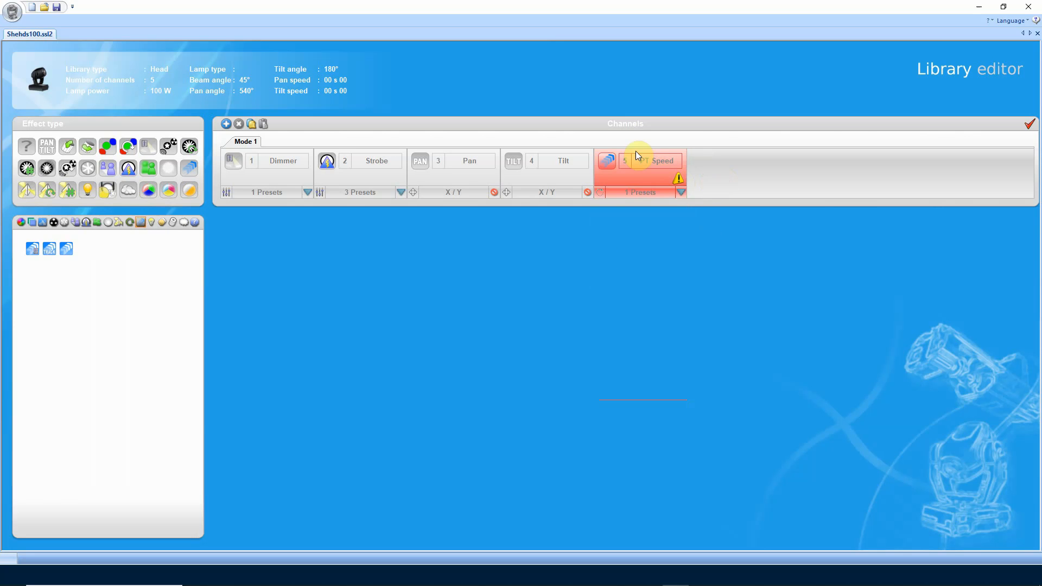
{"action": "left_click", "coordinate": [677, 336]}
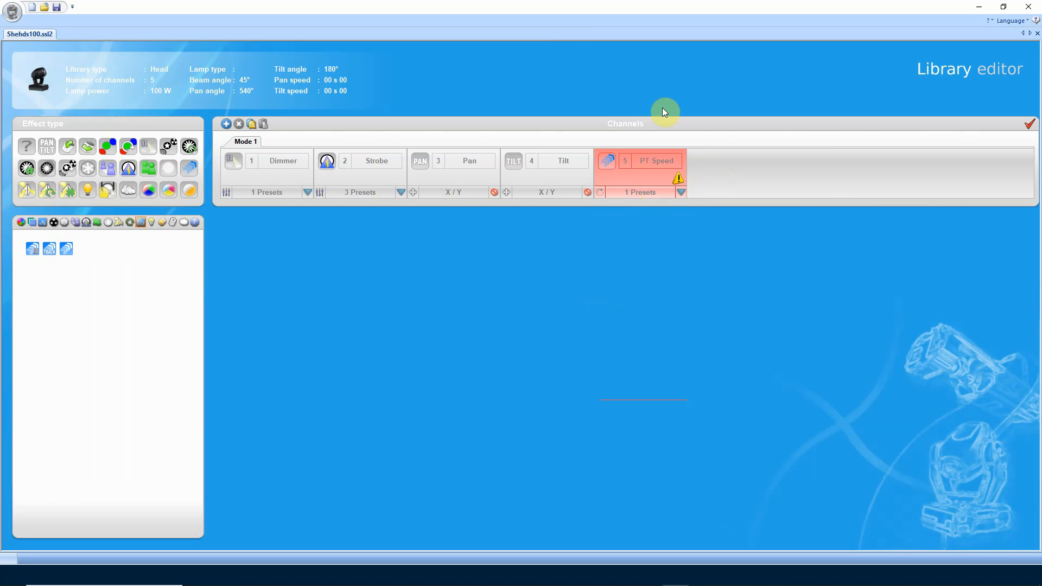
{"action": "mouse_move", "coordinate": [678, 179]}
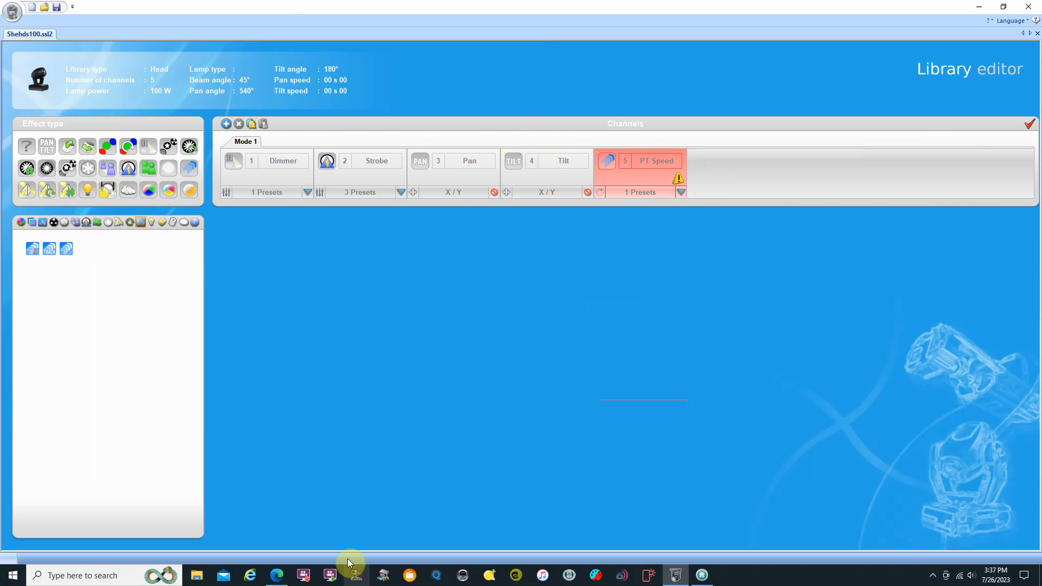
Look through the manual and the SHEHDS product page in the browser for the fixture's color wheel and gobo details.
{"action": "left_click", "coordinate": [276, 575]}
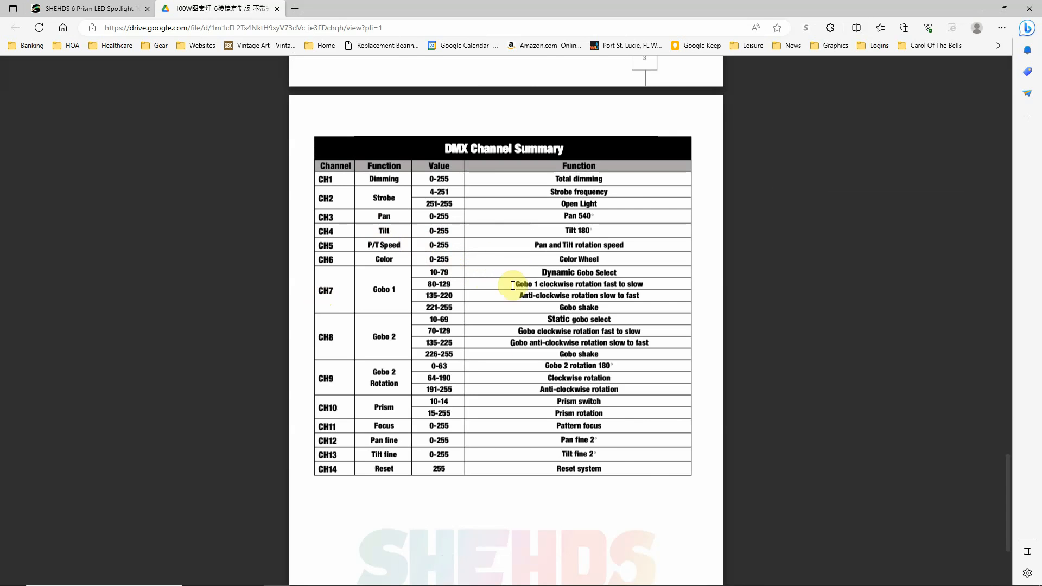
{"action": "scroll", "coordinate": [536, 311], "scroll_direction": "up", "scroll_amount": 4}
{"action": "scroll", "coordinate": [537, 311], "scroll_direction": "up", "scroll_amount": 20}
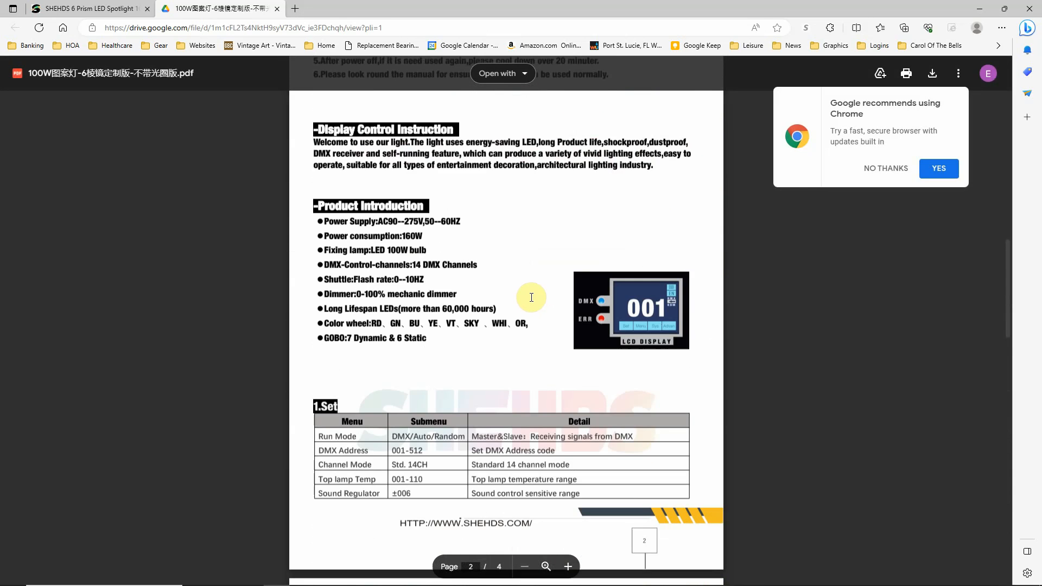
{"action": "scroll", "coordinate": [528, 292], "scroll_direction": "up", "scroll_amount": 10}
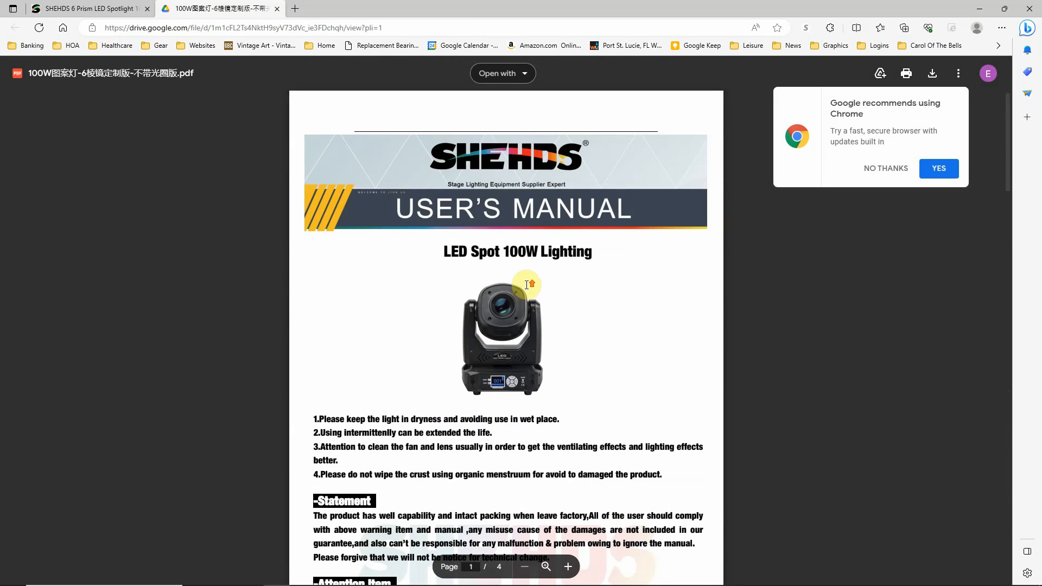
{"action": "left_click", "coordinate": [82, 8]}
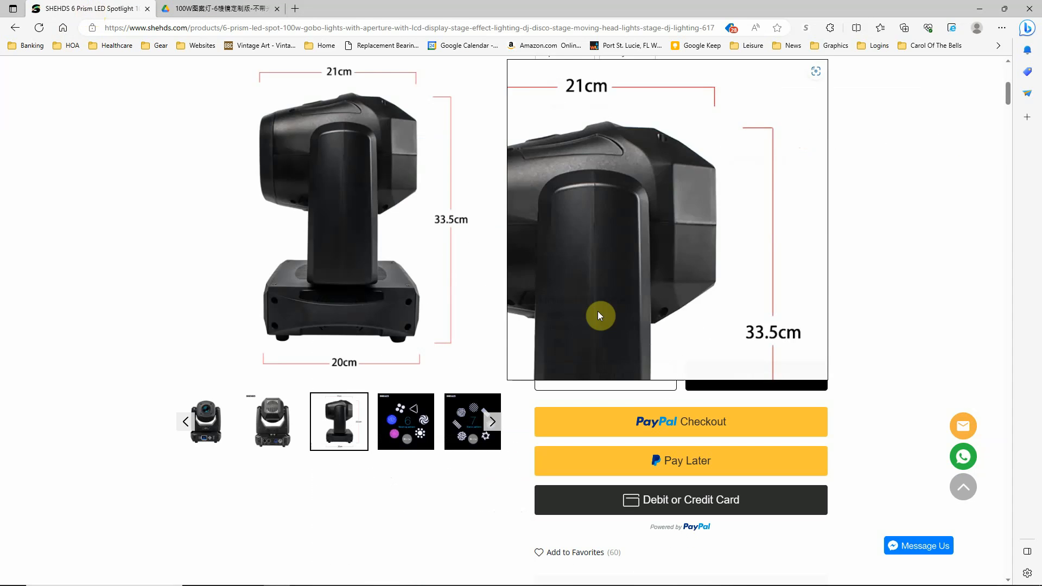
{"action": "scroll", "coordinate": [430, 434], "scroll_direction": "down", "scroll_amount": 10}
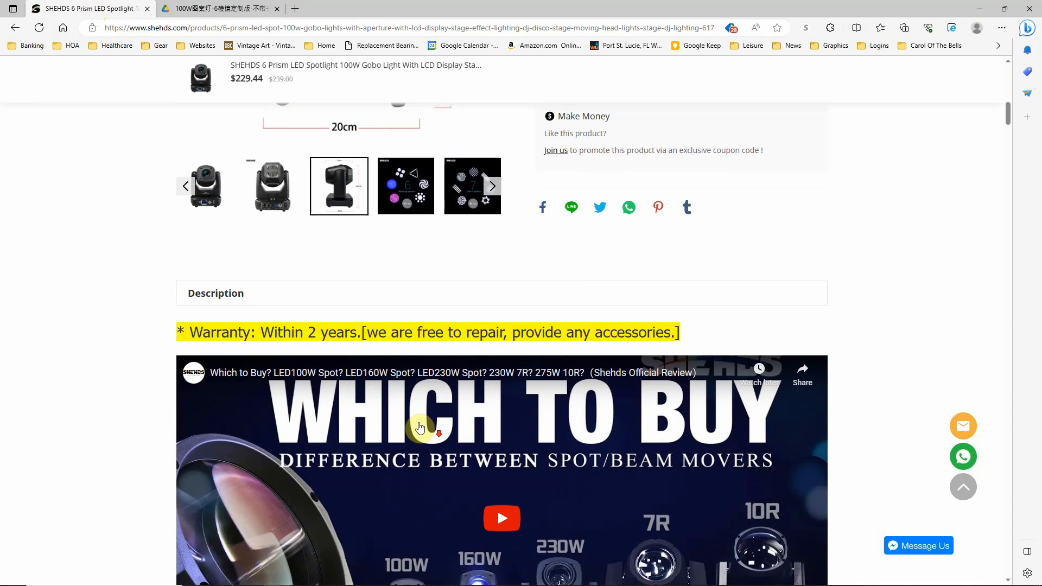
{"action": "scroll", "coordinate": [434, 434], "scroll_direction": "down", "scroll_amount": 7}
{"action": "scroll", "coordinate": [442, 448], "scroll_direction": "up", "scroll_amount": 5}
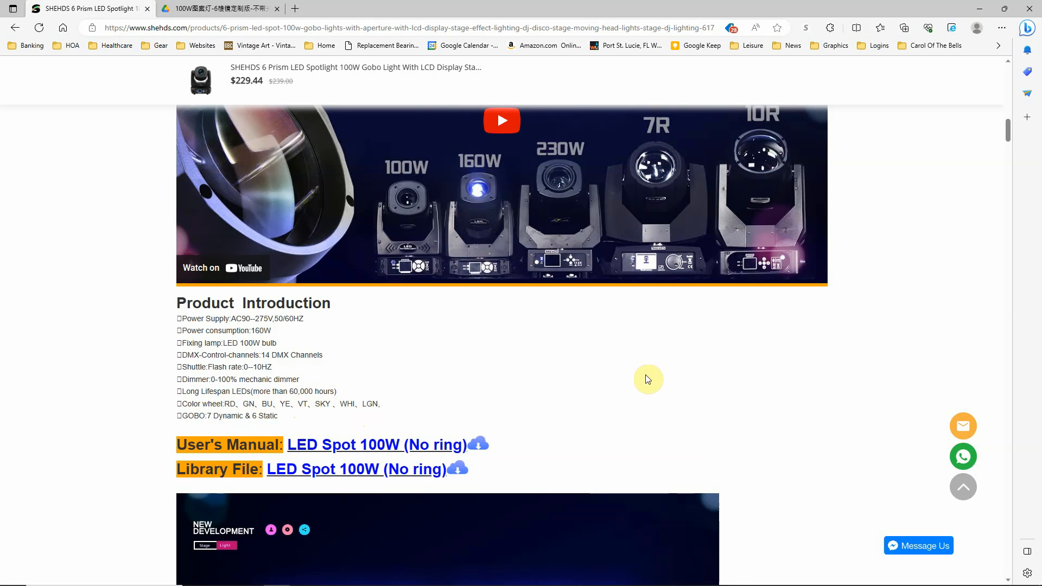
{"action": "scroll", "coordinate": [688, 358], "scroll_direction": "down", "scroll_amount": 5}
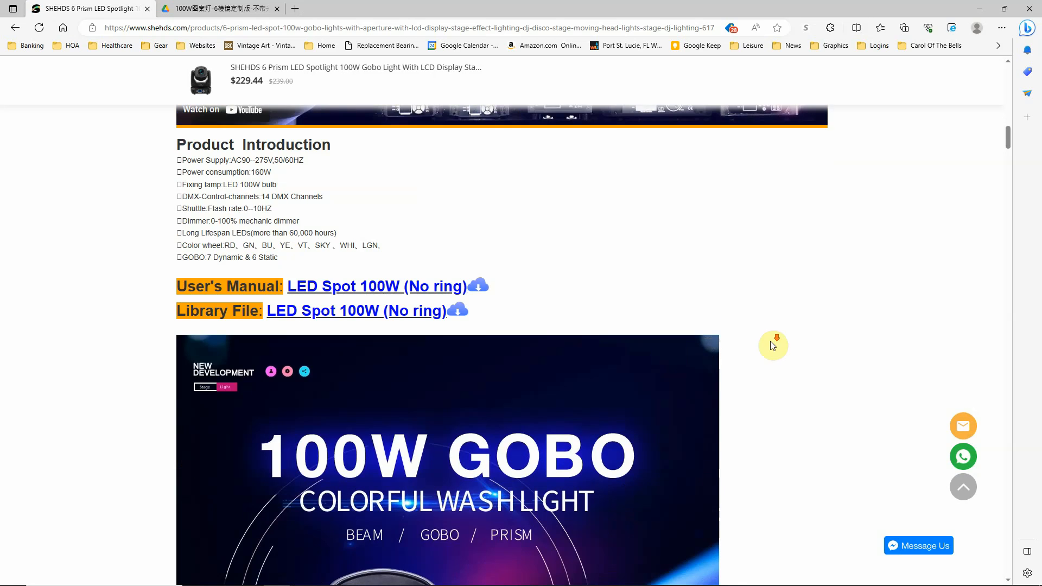
{"action": "scroll", "coordinate": [781, 353], "scroll_direction": "down", "scroll_amount": 12}
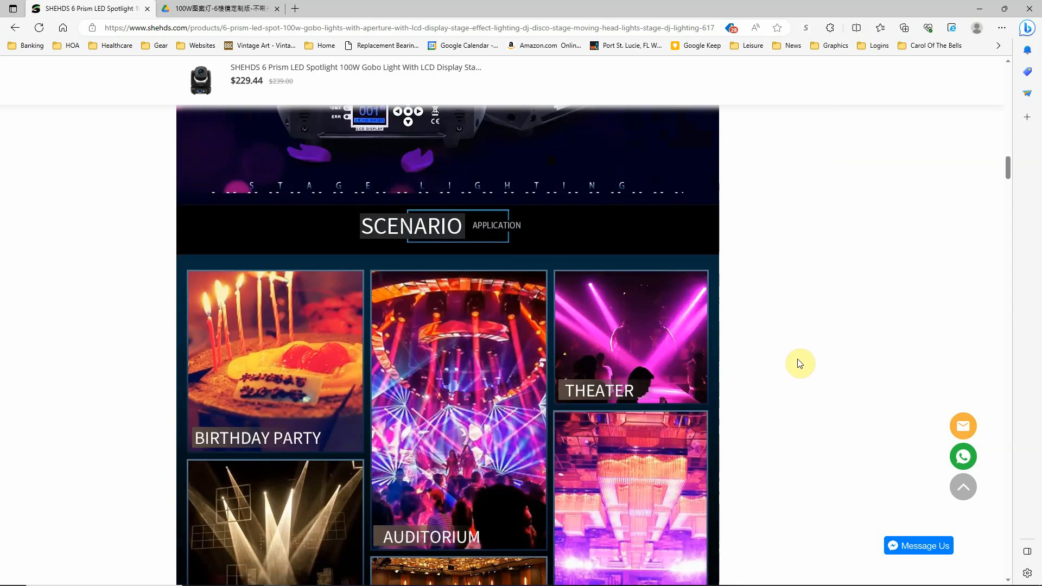
{"action": "scroll", "coordinate": [796, 353], "scroll_direction": "down", "scroll_amount": 6}
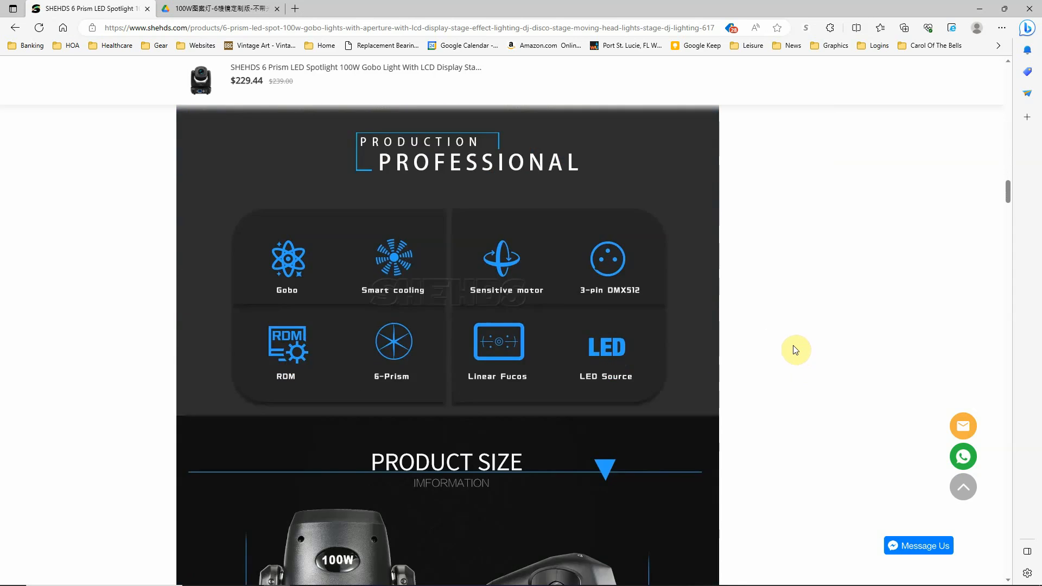
{"action": "scroll", "coordinate": [783, 353], "scroll_direction": "up", "scroll_amount": 1}
{"action": "scroll", "coordinate": [784, 352], "scroll_direction": "up", "scroll_amount": 18}
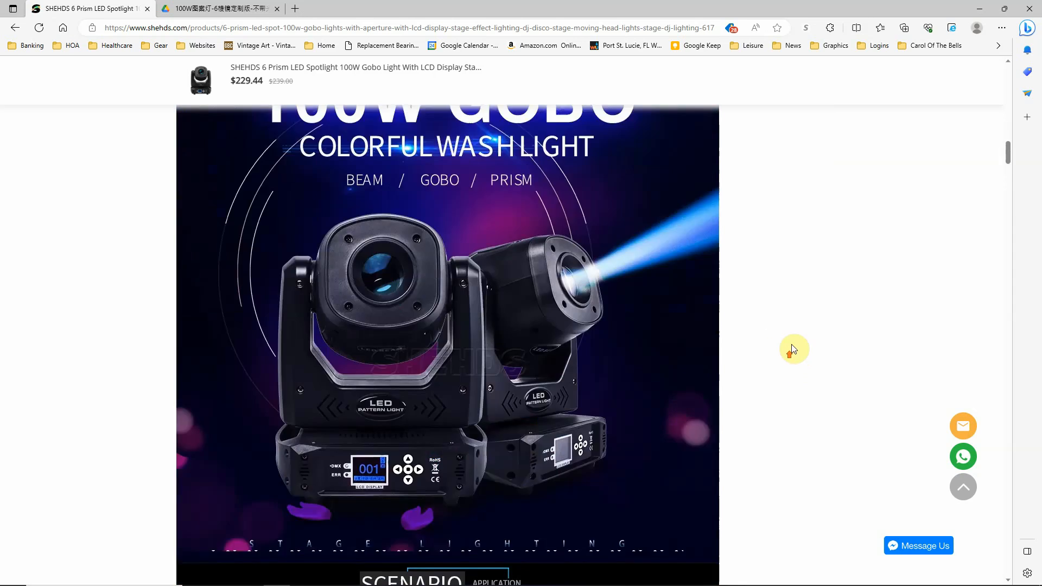
{"action": "scroll", "coordinate": [807, 332], "scroll_direction": "up", "scroll_amount": 13}
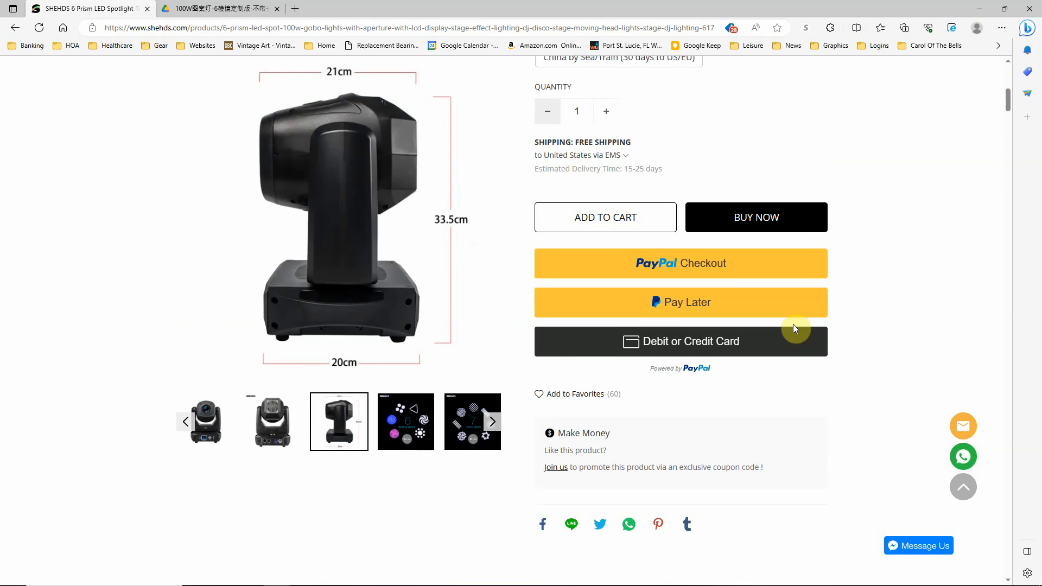
{"action": "scroll", "coordinate": [222, 440], "scroll_direction": "down", "scroll_amount": 12}
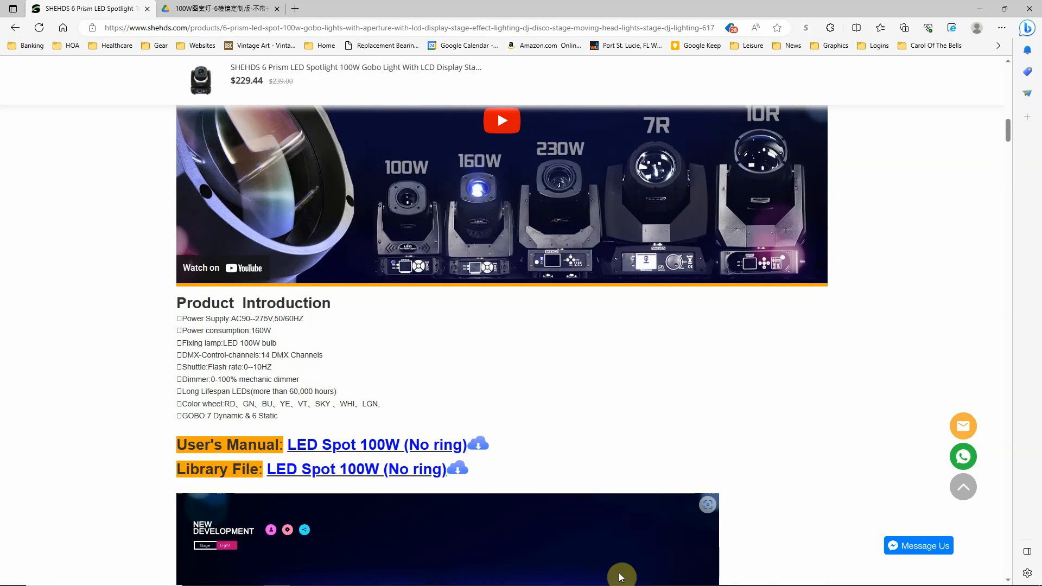
Return to the Library editor, add a Color channel after PT Speed as channel 6, and show the Color preset picker.
{"action": "left_click", "coordinate": [282, 575]}
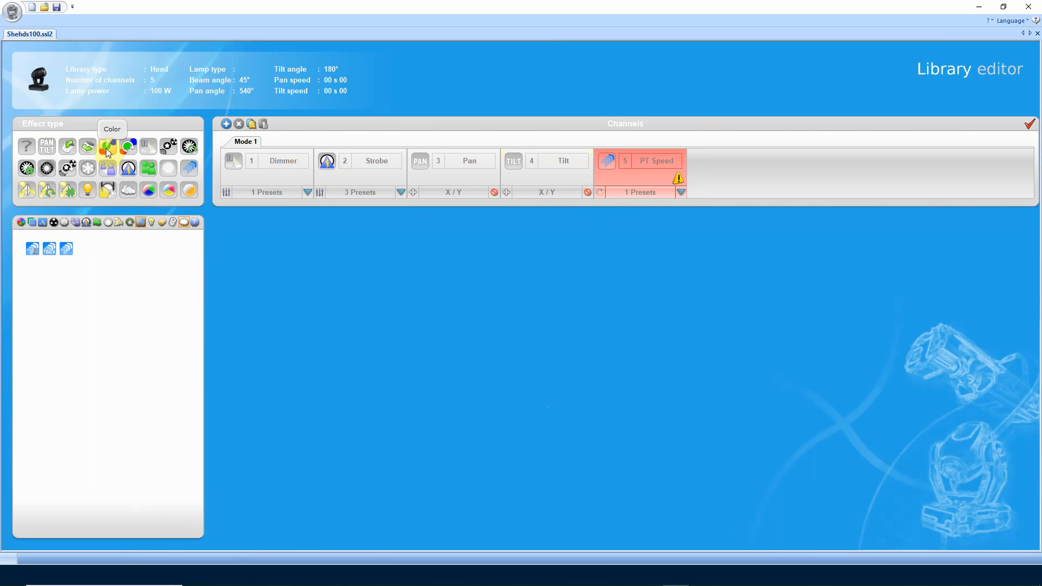
{"action": "left_click_drag", "start_coordinate": [106, 148], "coordinate": [725, 162]}
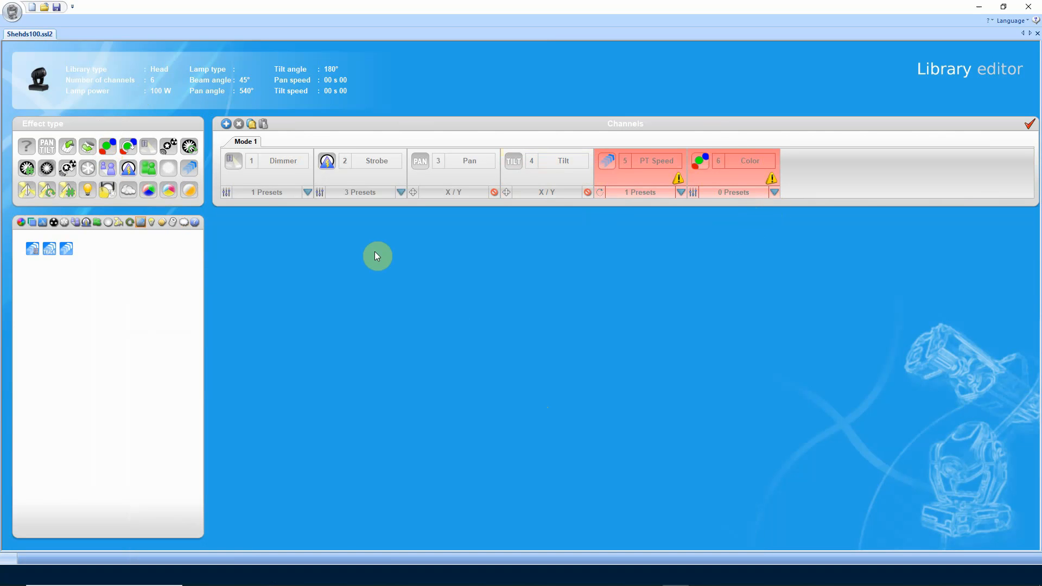
{"action": "left_click", "coordinate": [21, 223]}
{"action": "left_click", "coordinate": [21, 223]}
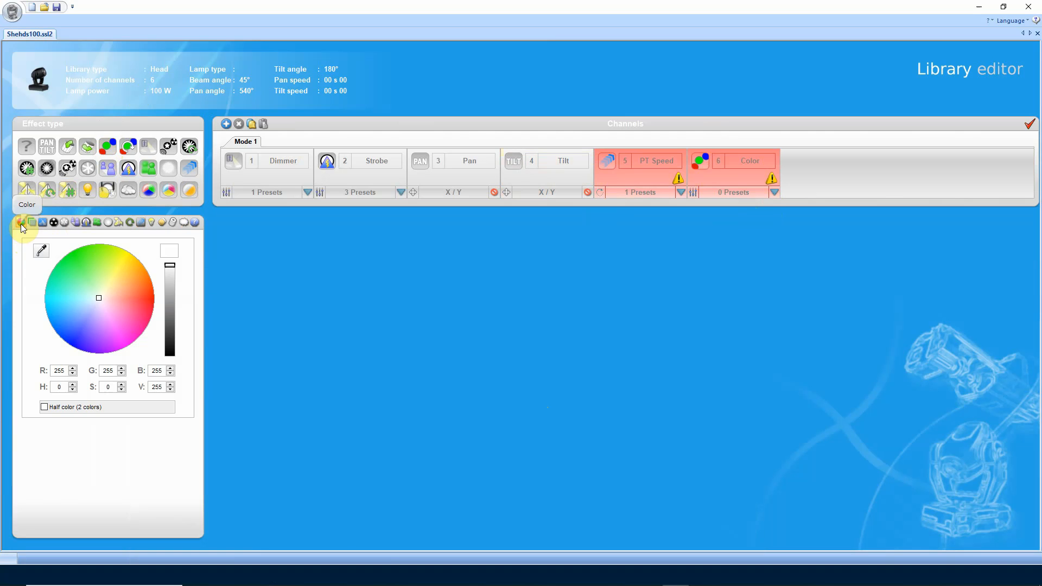
Add a red preset (R 255, G 0, B 25) to the Color channel and name it Red.
{"action": "left_click_drag", "start_coordinate": [102, 301], "coordinate": [160, 309]}
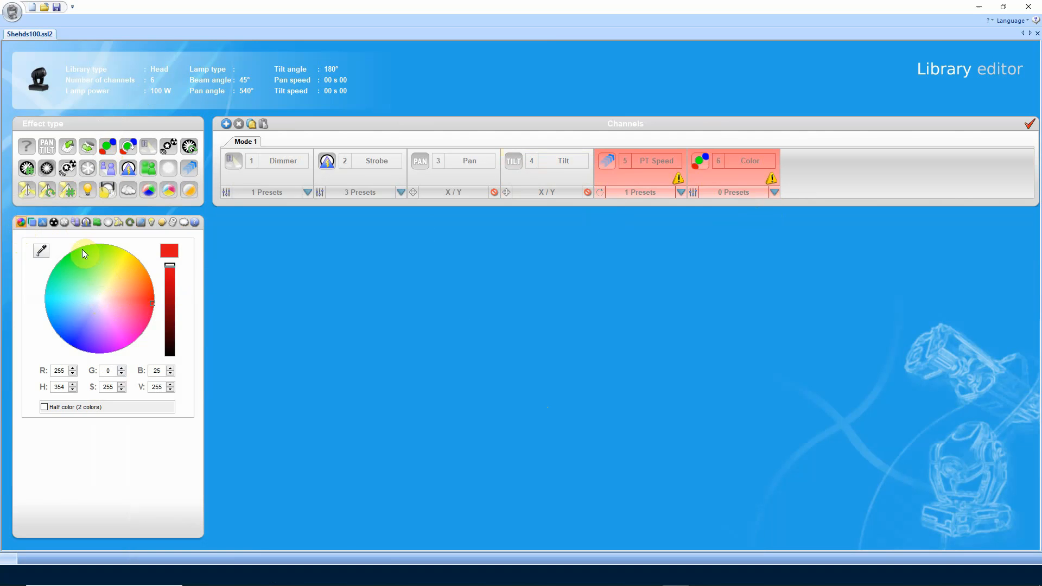
{"action": "left_click_drag", "start_coordinate": [167, 252], "coordinate": [731, 184]}
{"action": "left_click", "coordinate": [735, 222]}
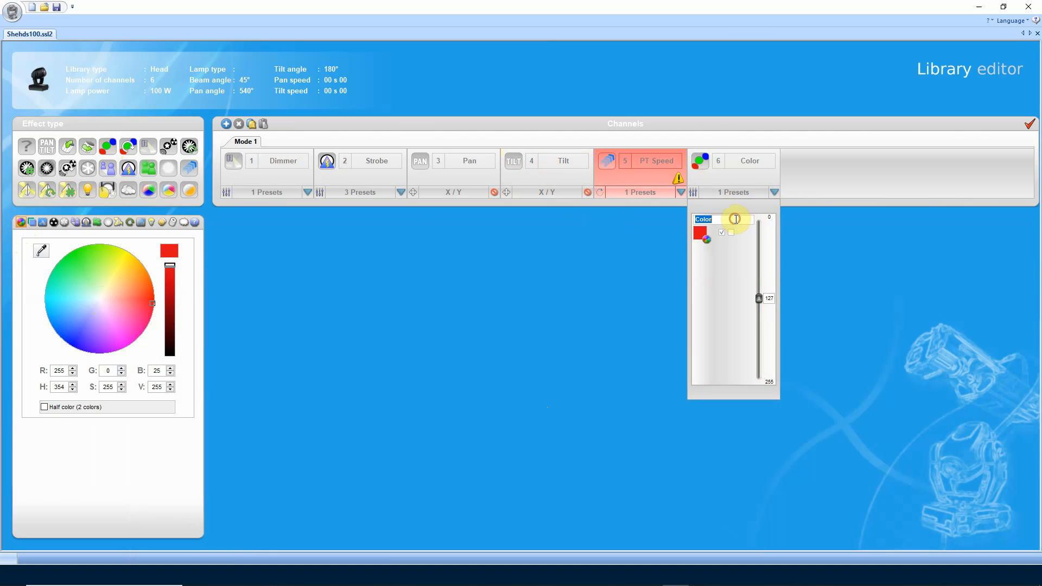
{"action": "type", "text": "Red"}
{"action": "left_click", "coordinate": [760, 273]}
Add a green preset (R 0, G 255, B 25) below Red in the Color channel and name it Green.
{"action": "left_click_drag", "start_coordinate": [153, 302], "coordinate": [80, 262]}
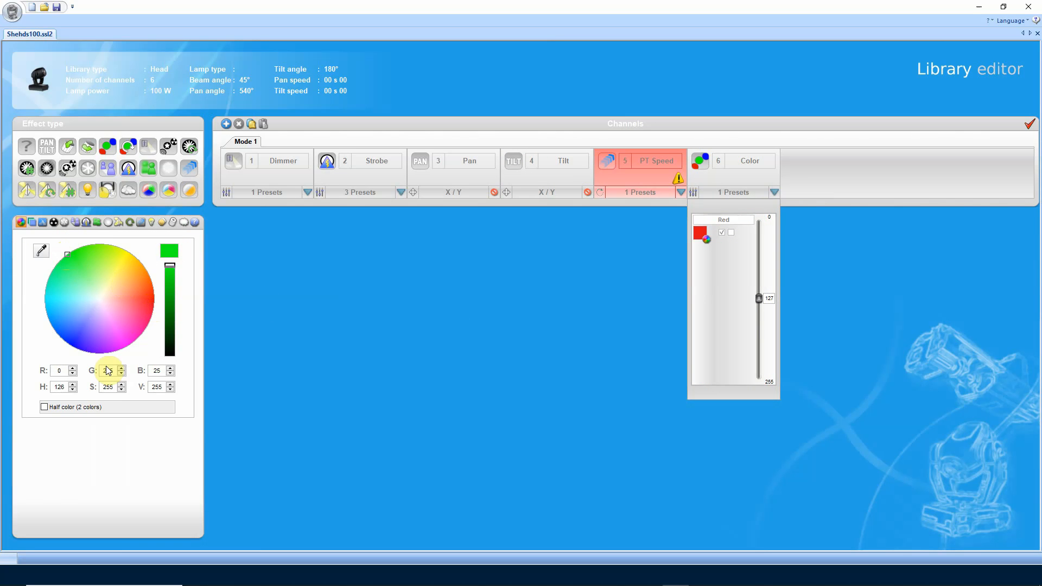
{"action": "left_click", "coordinate": [170, 250]}
{"action": "left_click_drag", "start_coordinate": [173, 252], "coordinate": [727, 347]}
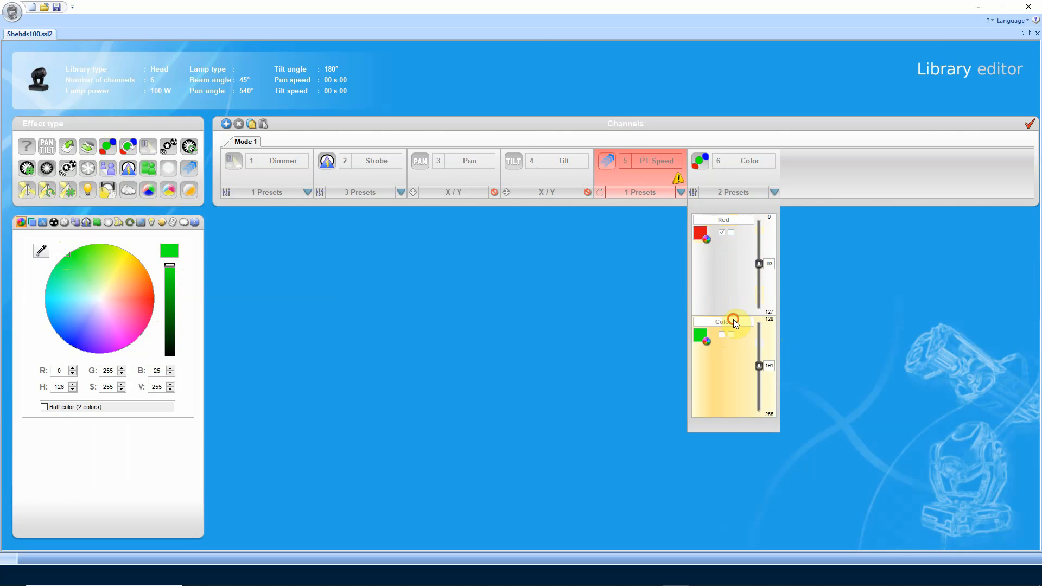
{"action": "left_click_drag", "start_coordinate": [734, 321], "coordinate": [747, 330]}
{"action": "left_click", "coordinate": [723, 324]}
{"action": "type", "text": "Green"}
{"action": "left_click", "coordinate": [78, 306]}
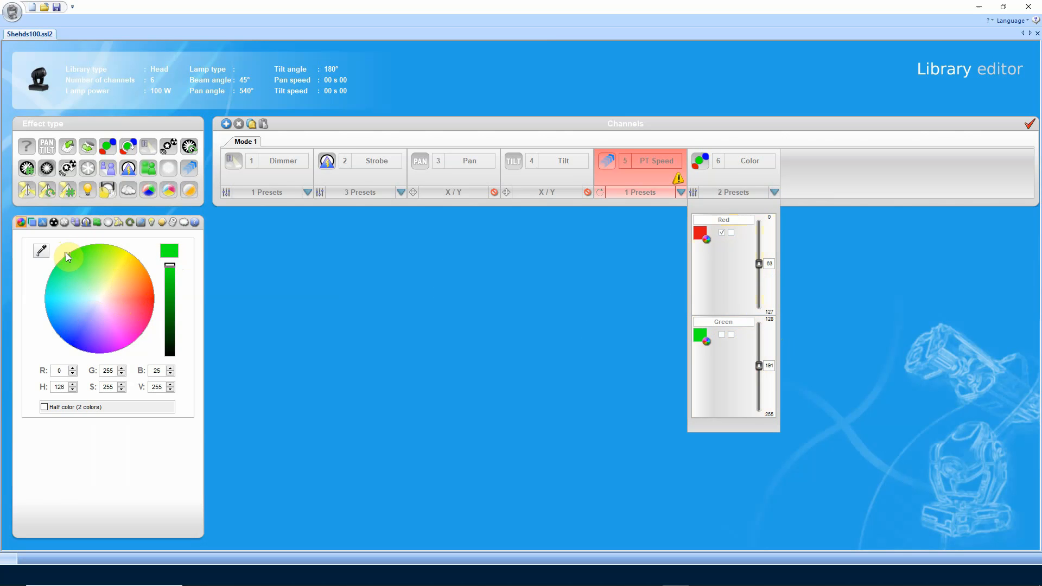
Add a blue preset (R 0, G 63, B 255) and a yellow preset (R 255, G 242, B 0) below Green in the Color channel.
{"action": "left_click", "coordinate": [61, 336]}
{"action": "left_click", "coordinate": [170, 250]}
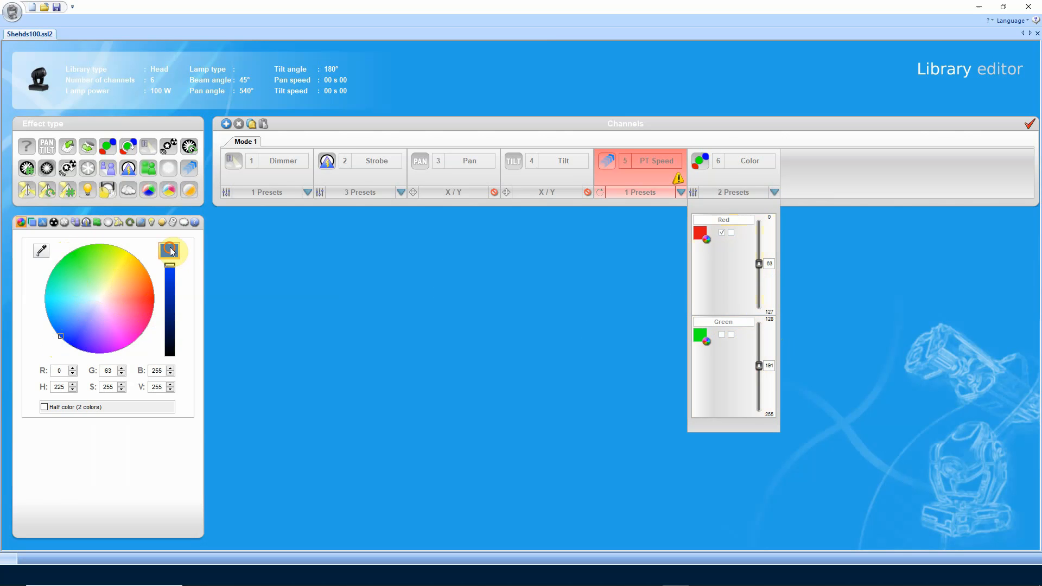
{"action": "left_click_drag", "start_coordinate": [729, 395], "coordinate": [726, 399]}
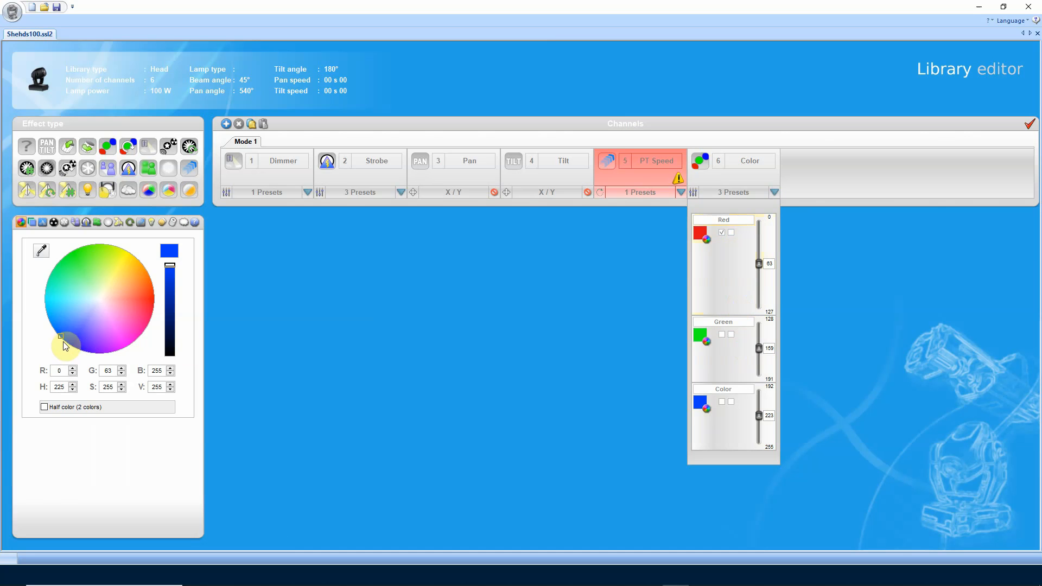
{"action": "mouse_move", "coordinate": [62, 338]}
{"action": "left_mouse_down"}
{"action": "mouse_move", "coordinate": [130, 277]}
{"action": "mouse_move", "coordinate": [122, 252]}
{"action": "mouse_move", "coordinate": [127, 266]}
{"action": "mouse_move", "coordinate": [171, 250]}
{"action": "mouse_move", "coordinate": [669, 417]}
{"action": "left_mouse_up"}
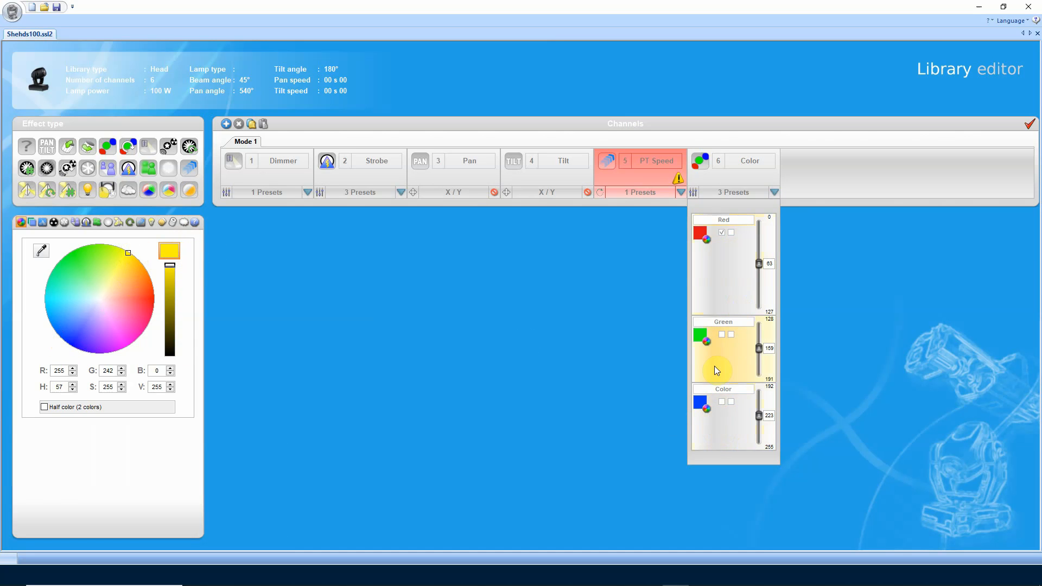
{"action": "left_click_drag", "start_coordinate": [714, 367], "coordinate": [725, 419]}
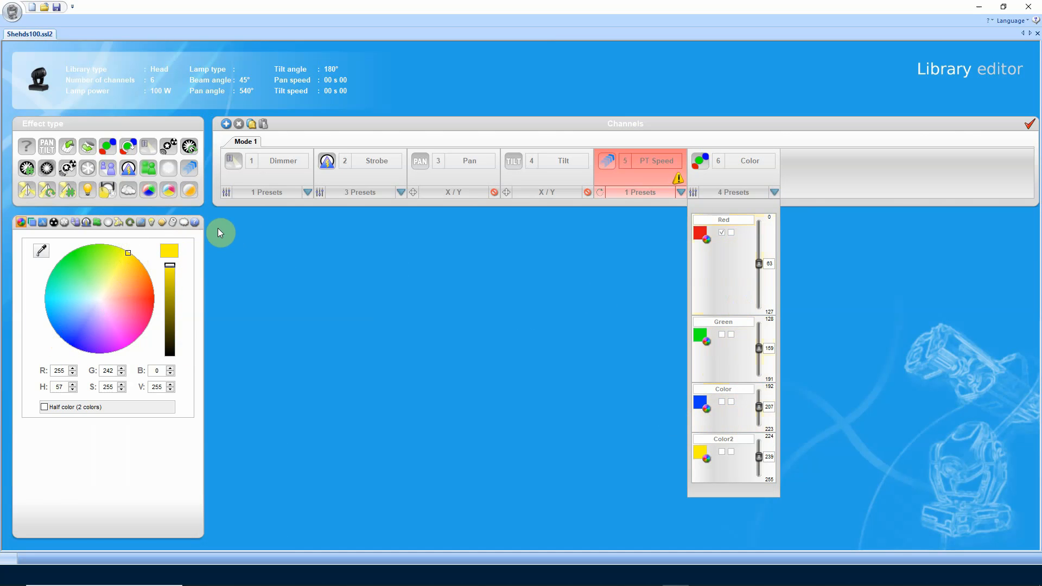
Rename the blue preset Blue and the yellow preset Violet in the Color channel.
{"action": "left_click_drag", "start_coordinate": [744, 384], "coordinate": [730, 396]}
{"action": "double_click", "coordinate": [728, 390]}
{"action": "type", "text": "Blue"}
{"action": "double_click", "coordinate": [730, 440]}
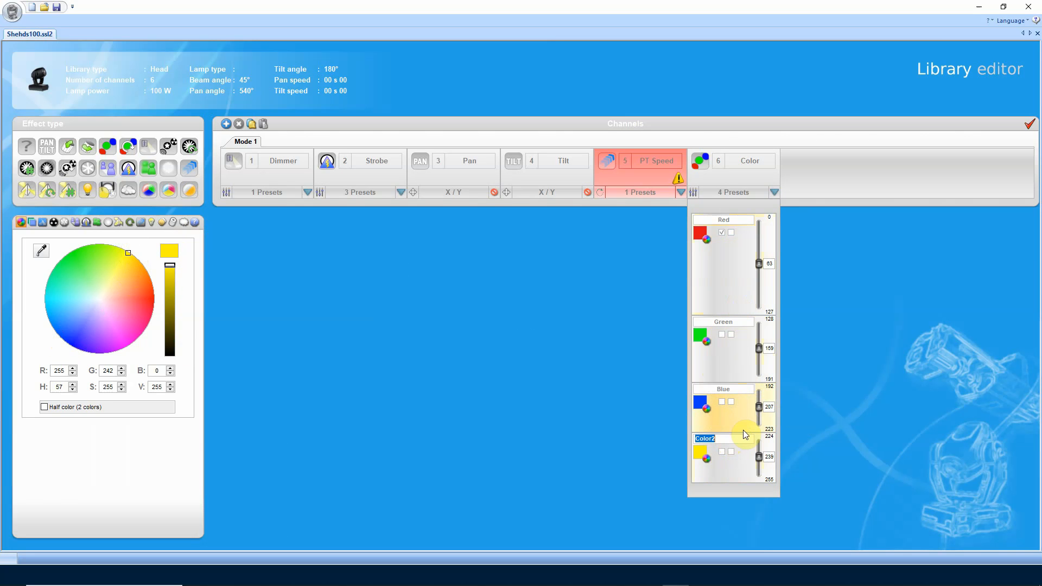
{"action": "type", "text": "Violet"}
{"action": "key", "text": "Return"}
{"action": "left_click", "coordinate": [770, 315]}
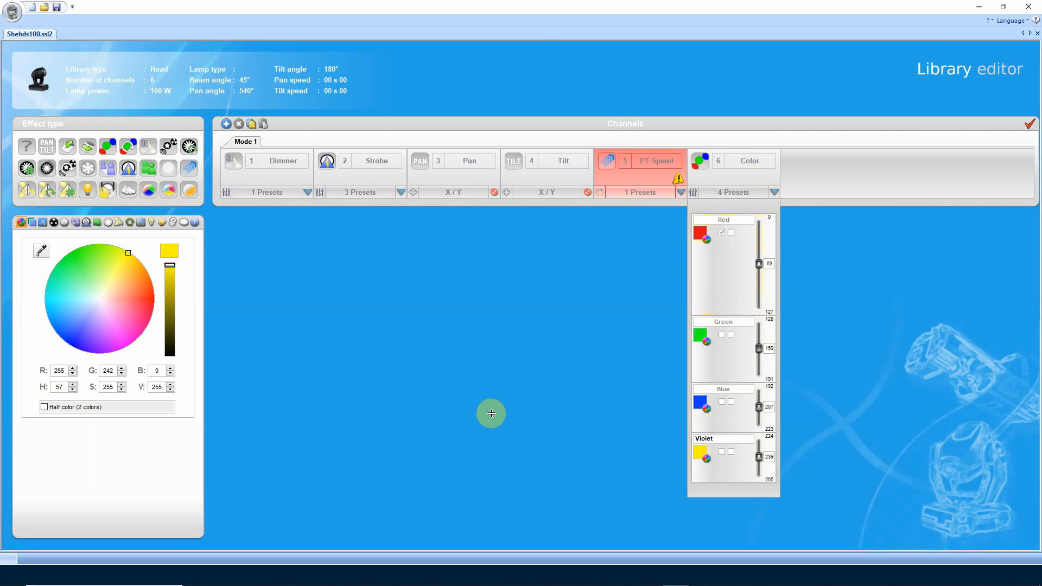
Switch to the browser and check the color channel in the manual's DMX Channel Summary.
{"action": "mouse_move", "coordinate": [445, 579]}
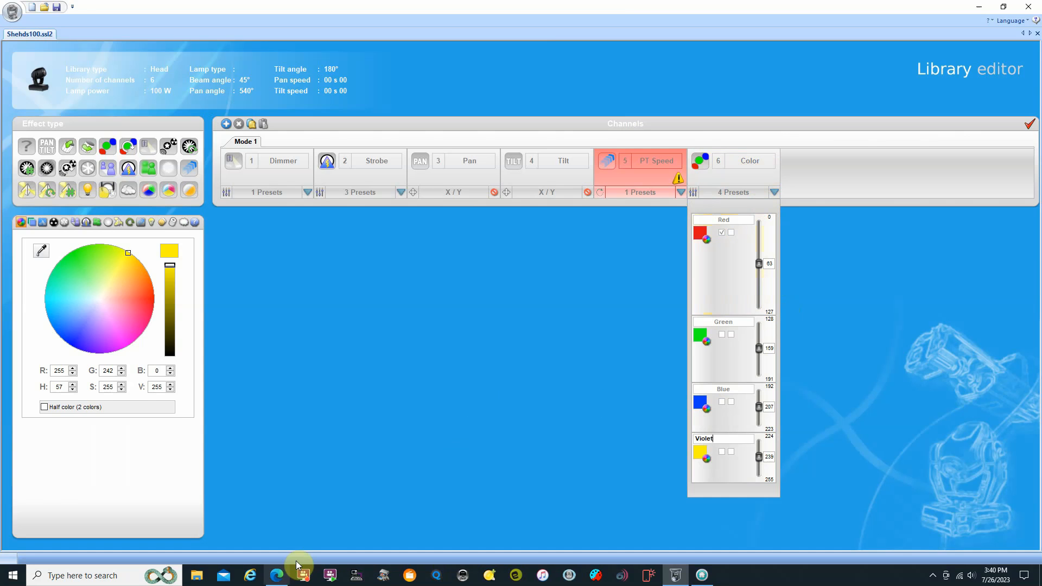
{"action": "left_click", "coordinate": [270, 581]}
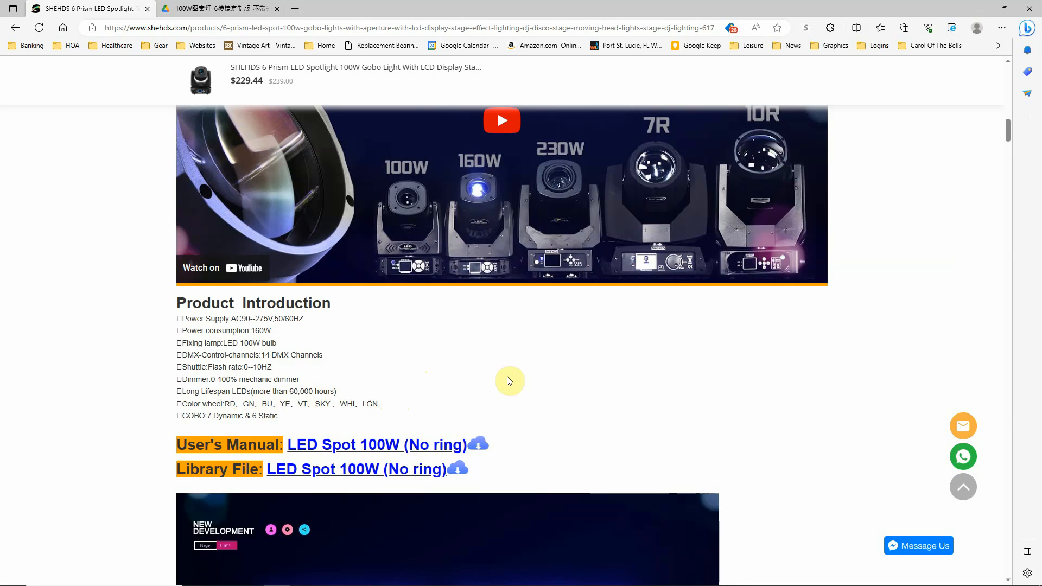
{"action": "left_click", "coordinate": [220, 8]}
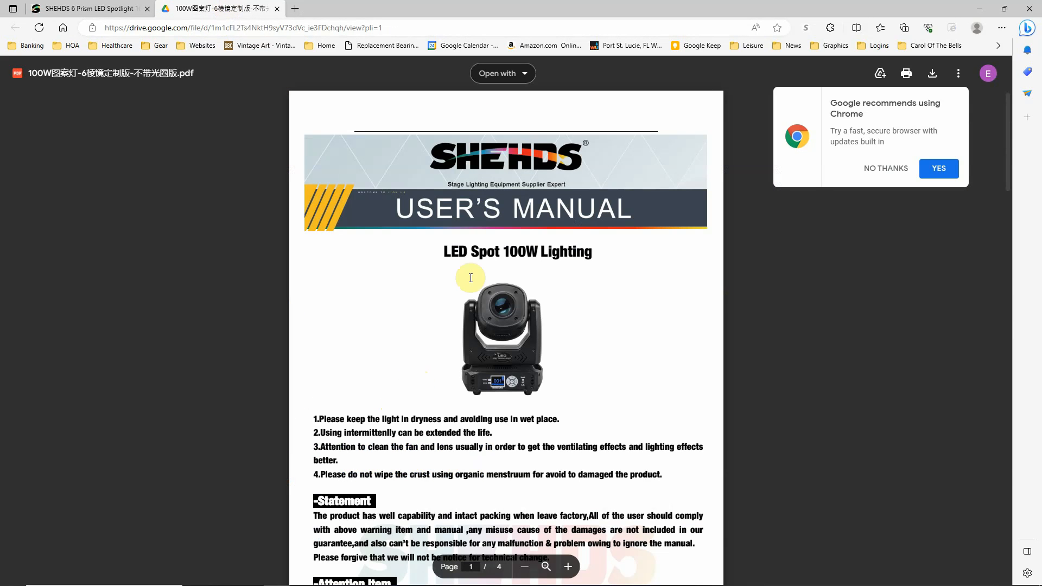
{"action": "scroll", "coordinate": [522, 303], "scroll_direction": "down", "scroll_amount": 5}
{"action": "scroll", "coordinate": [522, 303], "scroll_direction": "down", "scroll_amount": 10}
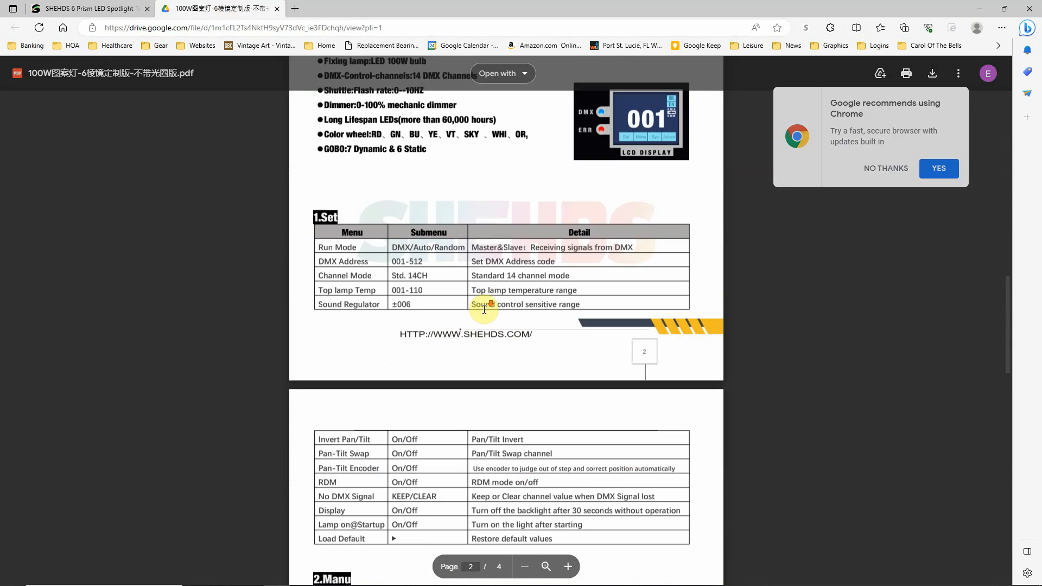
{"action": "scroll", "coordinate": [445, 331], "scroll_direction": "down", "scroll_amount": 15}
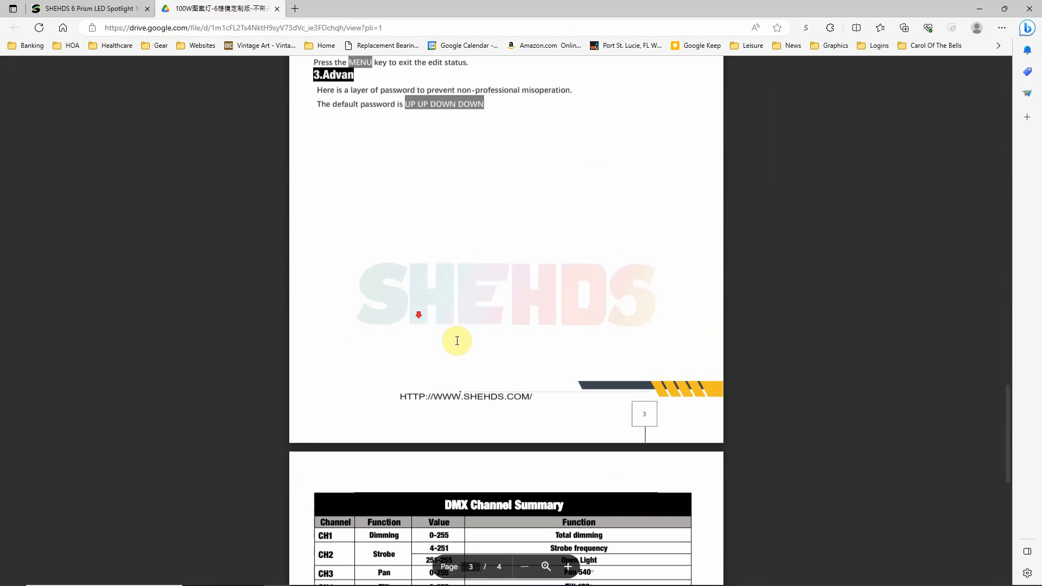
{"action": "scroll", "coordinate": [440, 335], "scroll_direction": "down", "scroll_amount": 2}
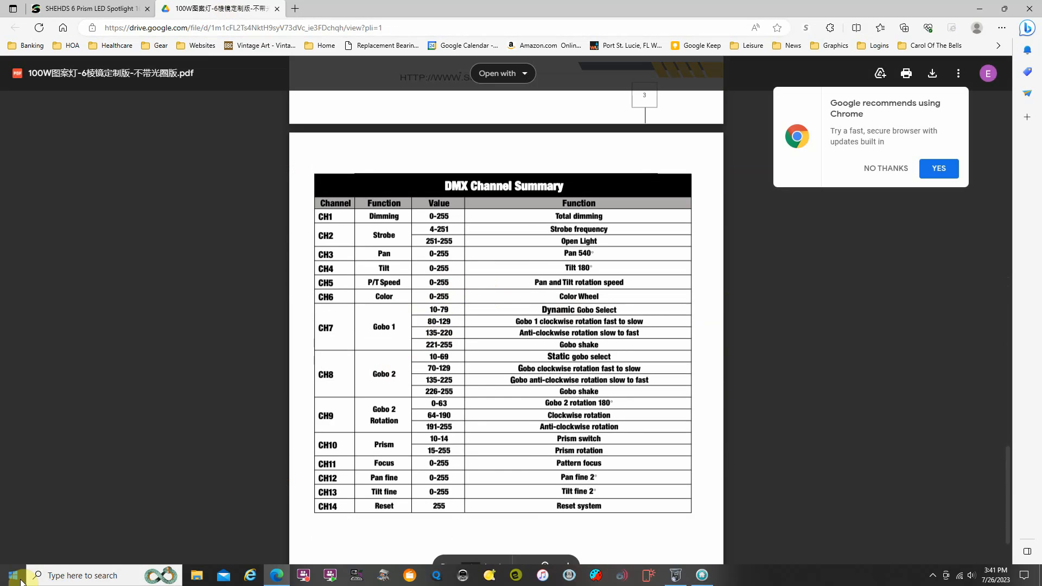
Open Calculator and divide 255 by 8 to work out the DMX range of each color.
{"action": "left_click", "coordinate": [13, 574]}
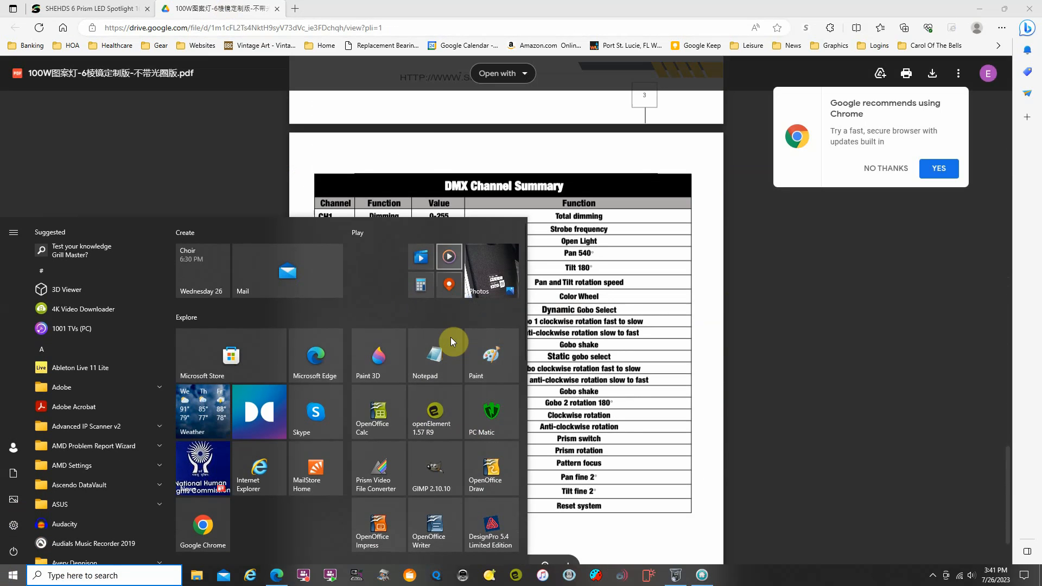
{"action": "left_click", "coordinate": [428, 286]}
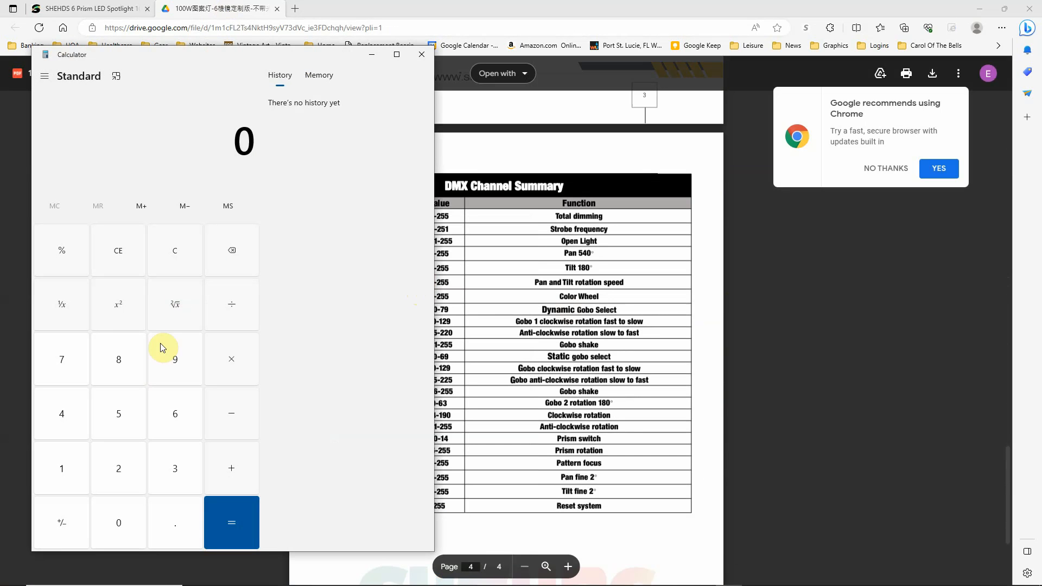
{"action": "left_click", "coordinate": [117, 470]}
{"action": "double_click", "coordinate": [121, 414]}
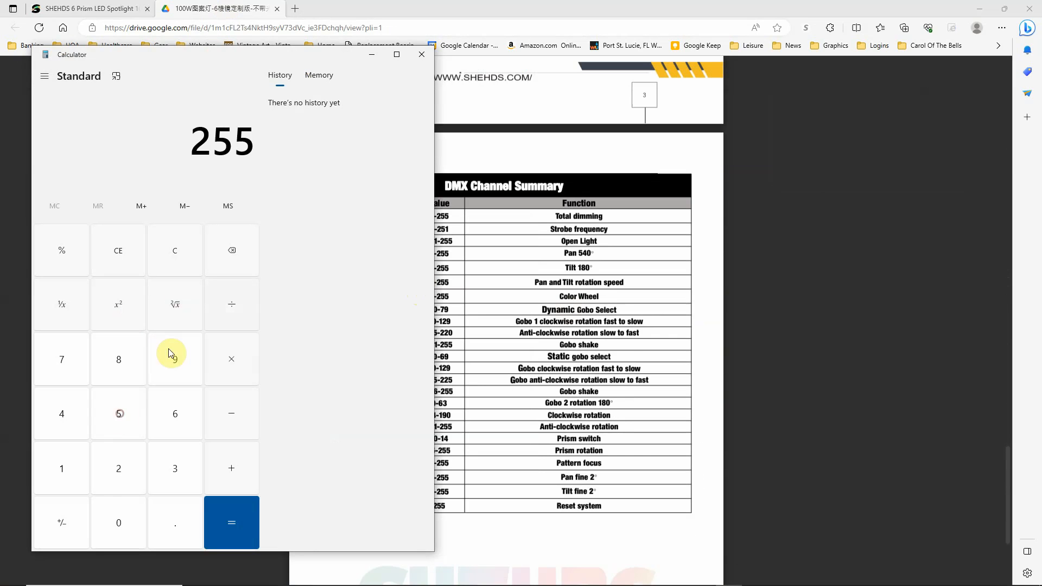
{"action": "left_click", "coordinate": [230, 307]}
{"action": "left_click", "coordinate": [119, 359]}
{"action": "left_click", "coordinate": [230, 516]}
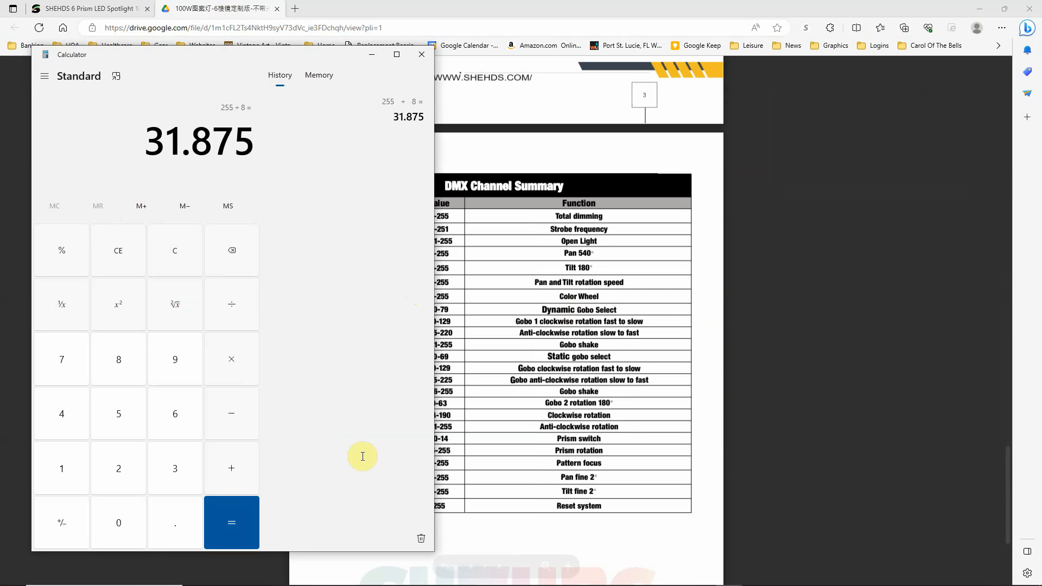
Return to the Library editor and set the upper DMX limit of the Red preset to 32 and the Green preset to 65.
{"action": "mouse_move", "coordinate": [439, 580]}
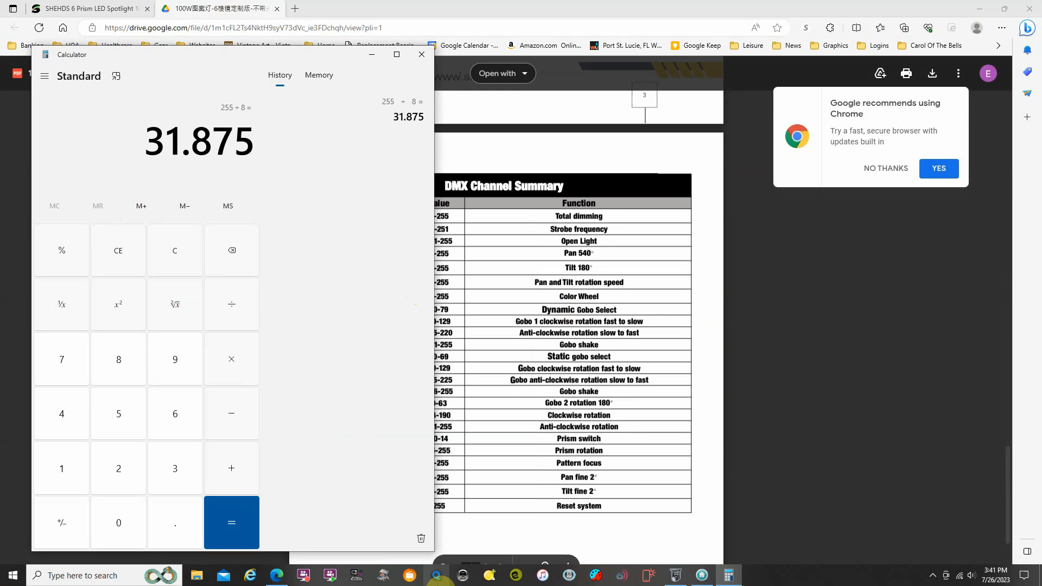
{"action": "left_click", "coordinate": [277, 575]}
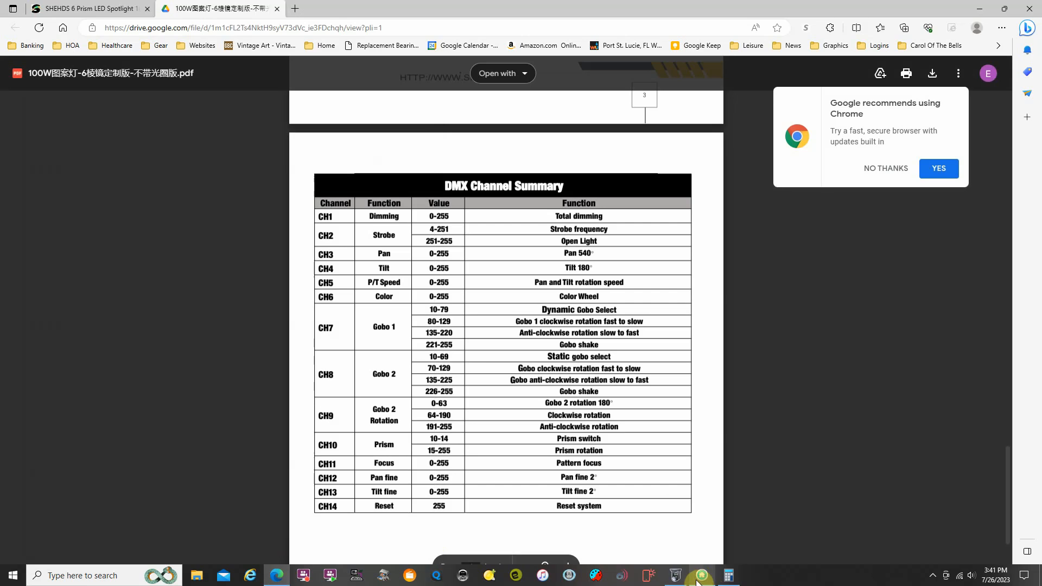
{"action": "left_click", "coordinate": [675, 575]}
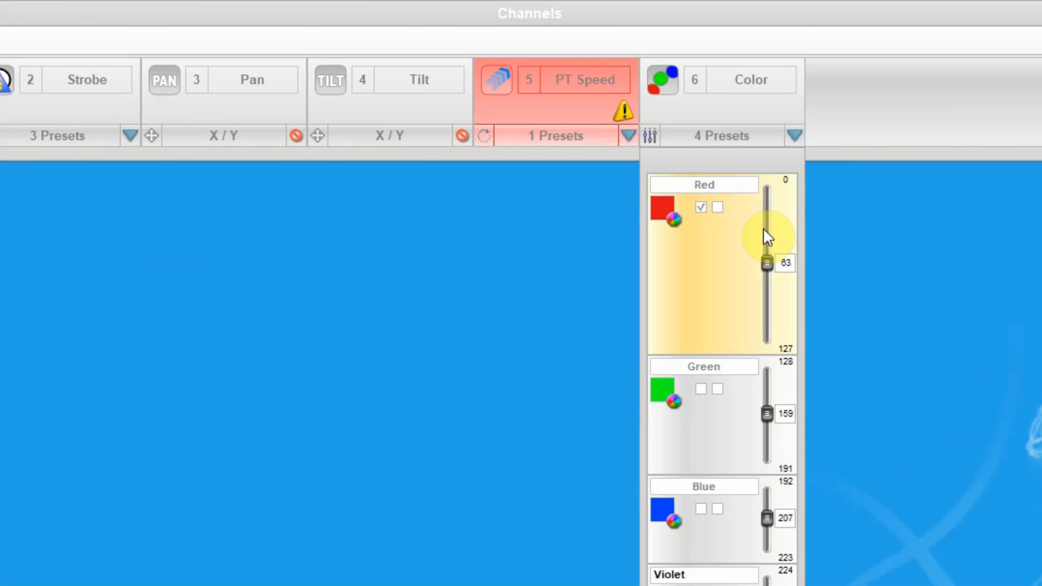
{"action": "left_click", "coordinate": [788, 347]}
{"action": "double_click", "coordinate": [787, 347]}
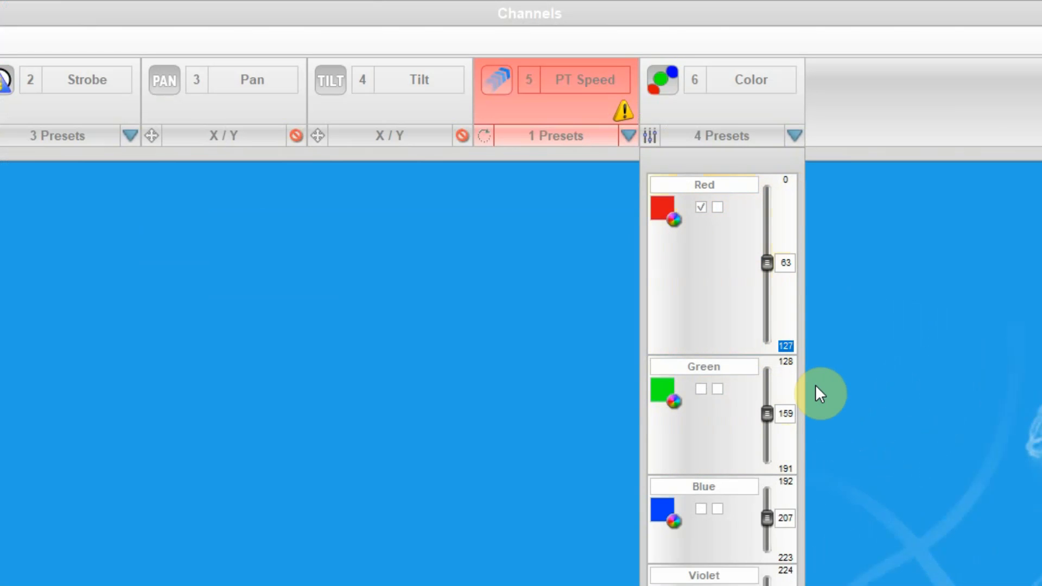
{"action": "type", "text": "32"}
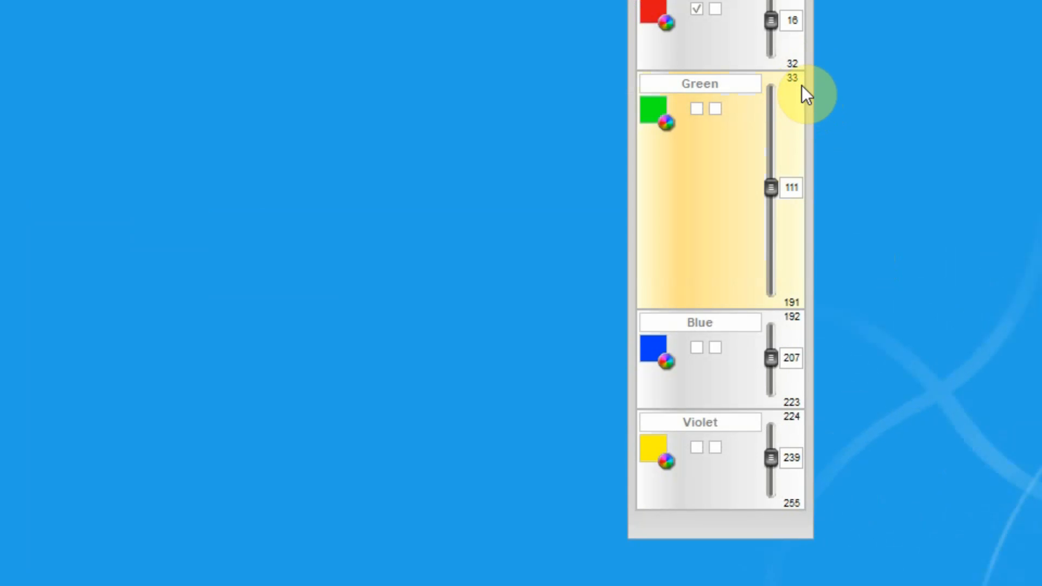
{"action": "left_click", "coordinate": [794, 303]}
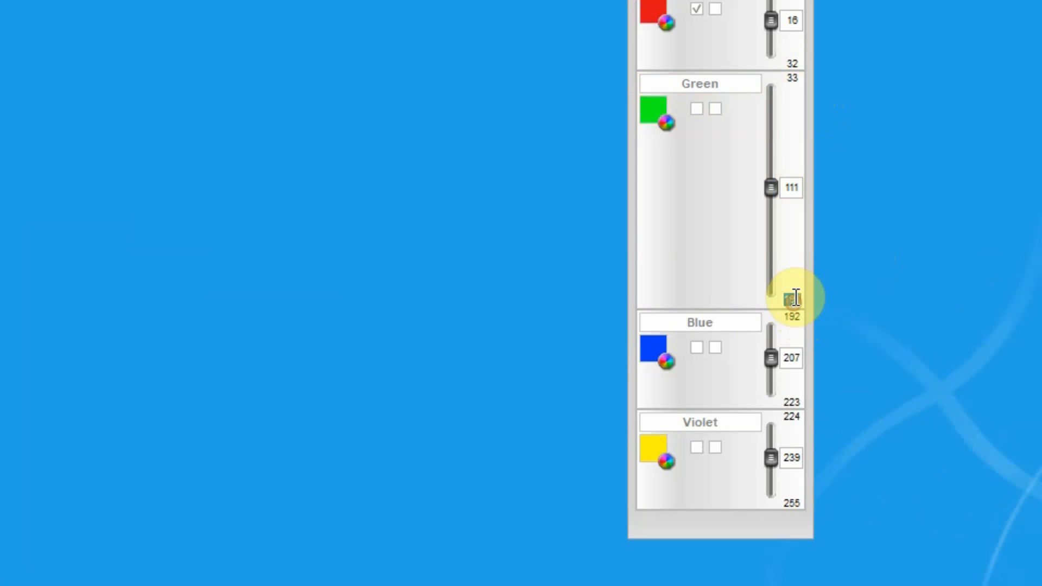
{"action": "type", "text": "65"}
{"action": "key", "text": "Return"}
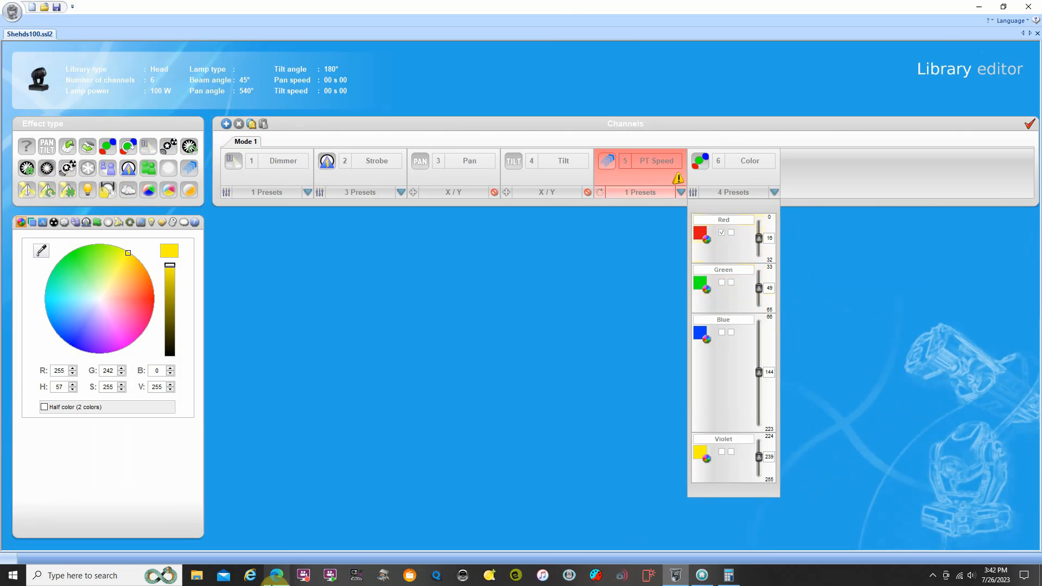
Check the manual's channel table in the browser, then add a Gobo channel after Color in the Library editor and show the gobo presets.
{"action": "left_click", "coordinate": [276, 575]}
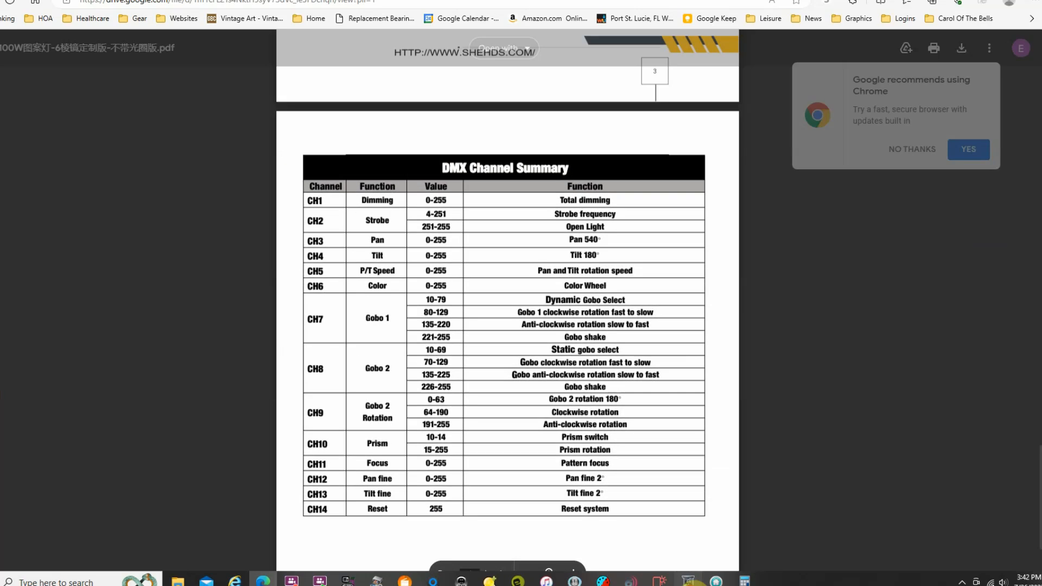
{"action": "key", "text": "alt+Tab"}
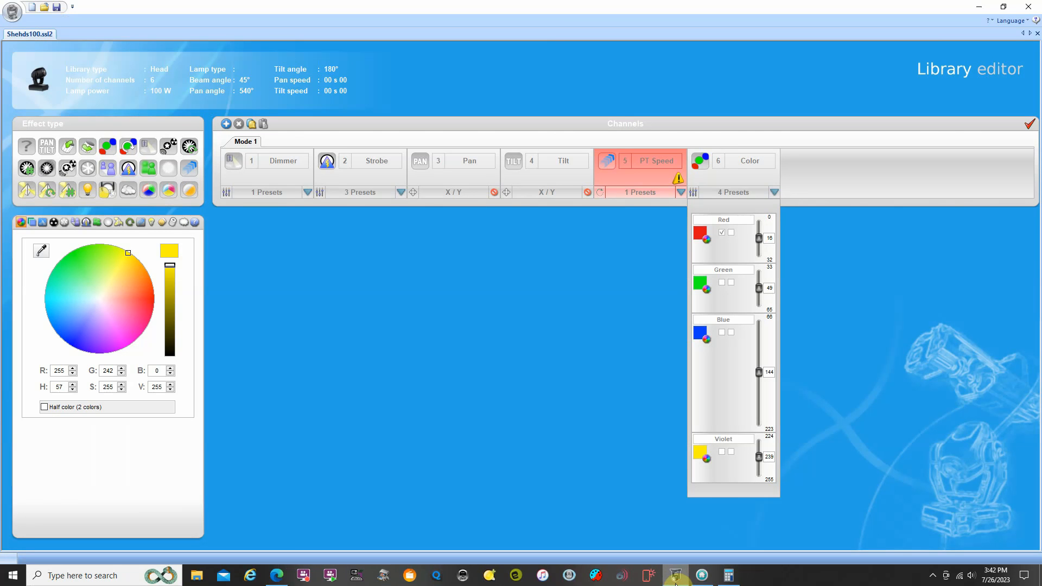
{"action": "left_click", "coordinate": [750, 175]}
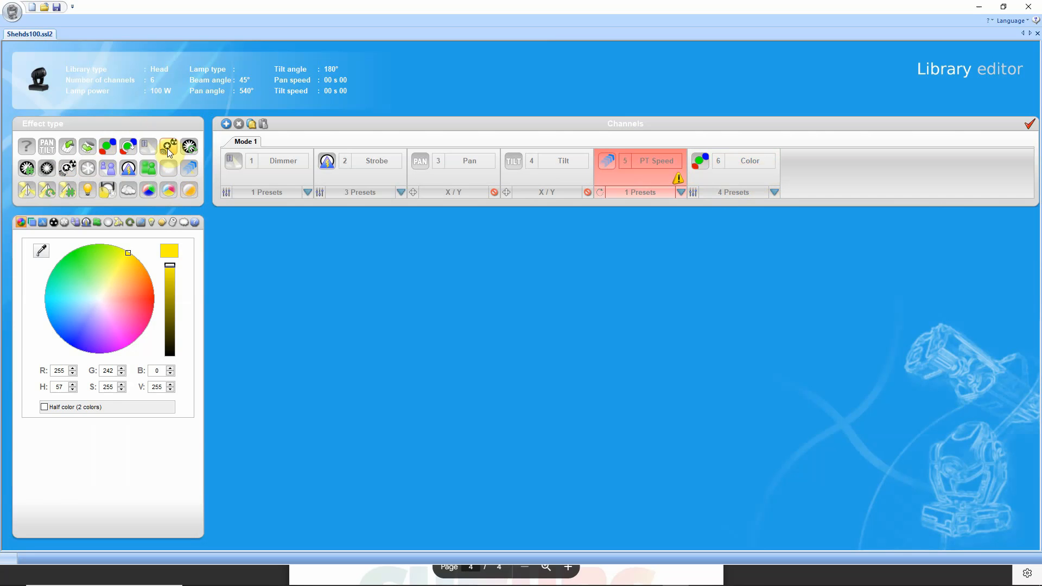
{"action": "left_click_drag", "start_coordinate": [169, 151], "coordinate": [825, 164]}
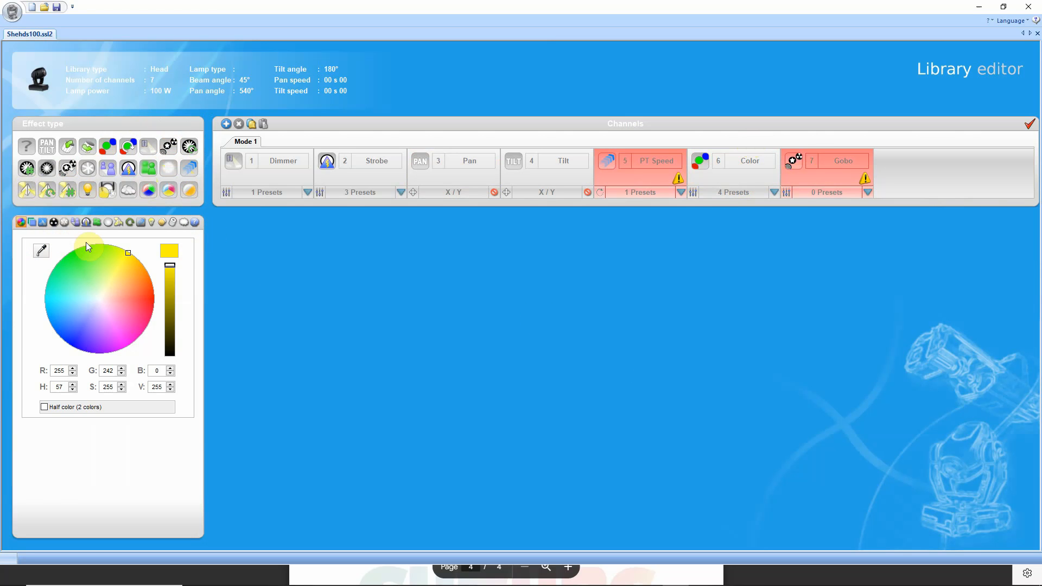
{"action": "left_click", "coordinate": [53, 223]}
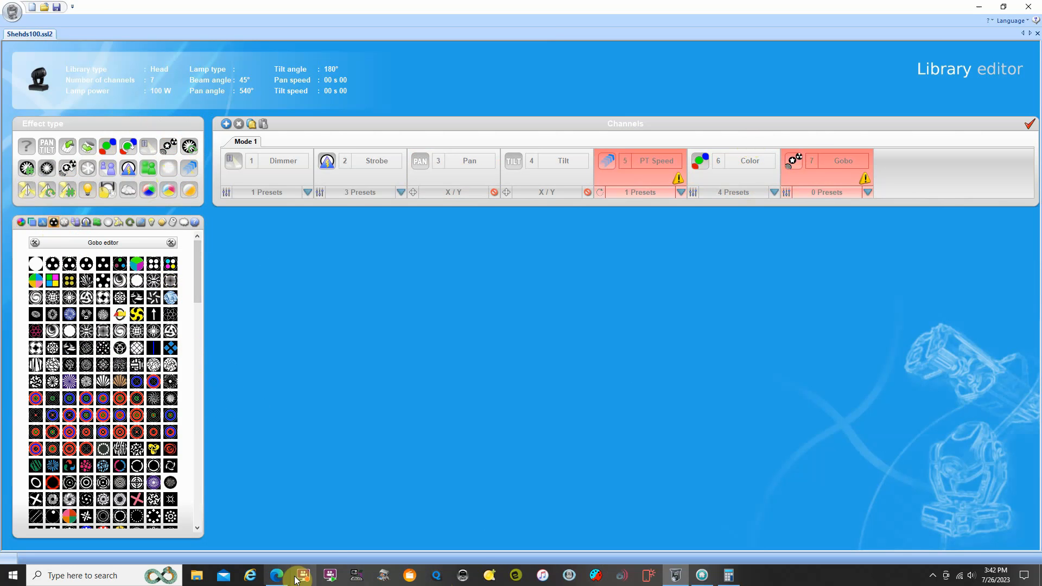
Switch to the browser and look through the manual's DMX Channel Summary and Product Introduction for gobo information.
{"action": "mouse_move", "coordinate": [278, 581]}
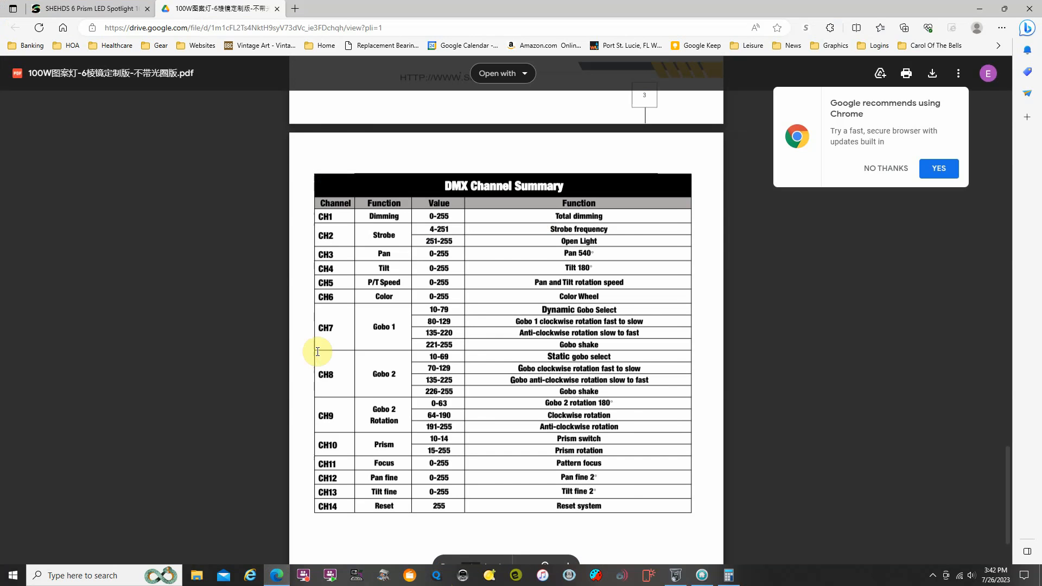
{"action": "scroll", "coordinate": [580, 223], "scroll_direction": "down", "scroll_amount": 5}
{"action": "scroll", "coordinate": [507, 235], "scroll_direction": "up", "scroll_amount": 13}
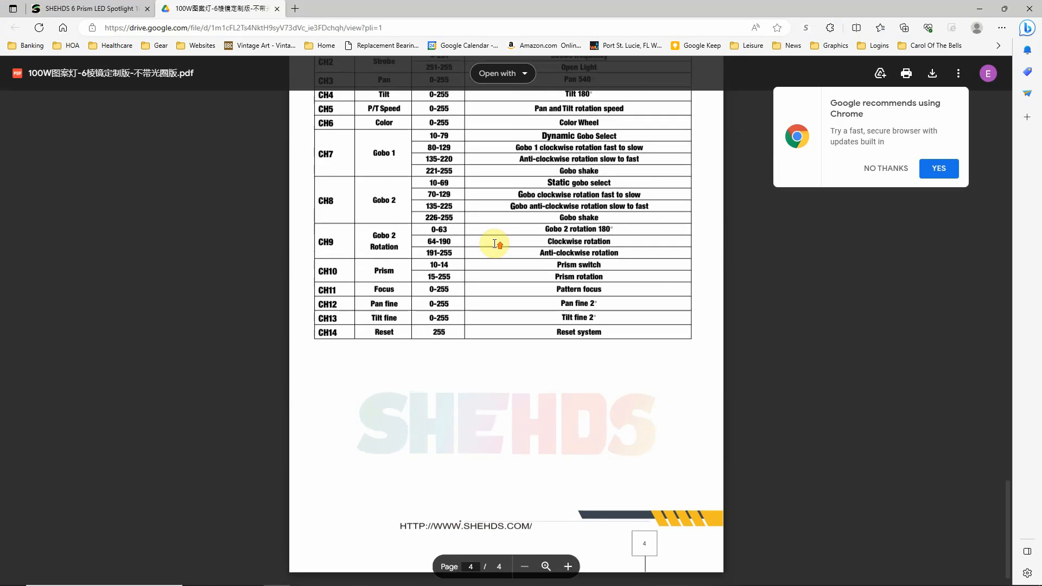
{"action": "scroll", "coordinate": [494, 235], "scroll_direction": "up", "scroll_amount": 13}
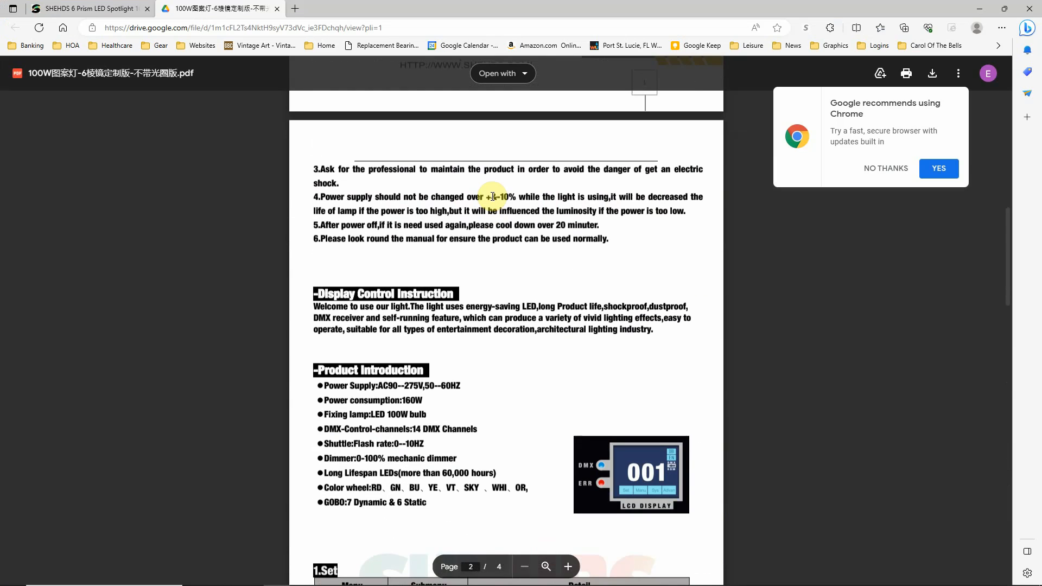
{"action": "scroll", "coordinate": [498, 212], "scroll_direction": "down", "scroll_amount": 5}
{"action": "scroll", "coordinate": [499, 201], "scroll_direction": "up", "scroll_amount": 1}
{"action": "scroll", "coordinate": [499, 202], "scroll_direction": "up", "scroll_amount": 5}
Go to the SHEHDS product page and view its Rotating pattern and Static pattern gobo images, ending on the Rotating pattern image.
{"action": "left_click", "coordinate": [115, 9]}
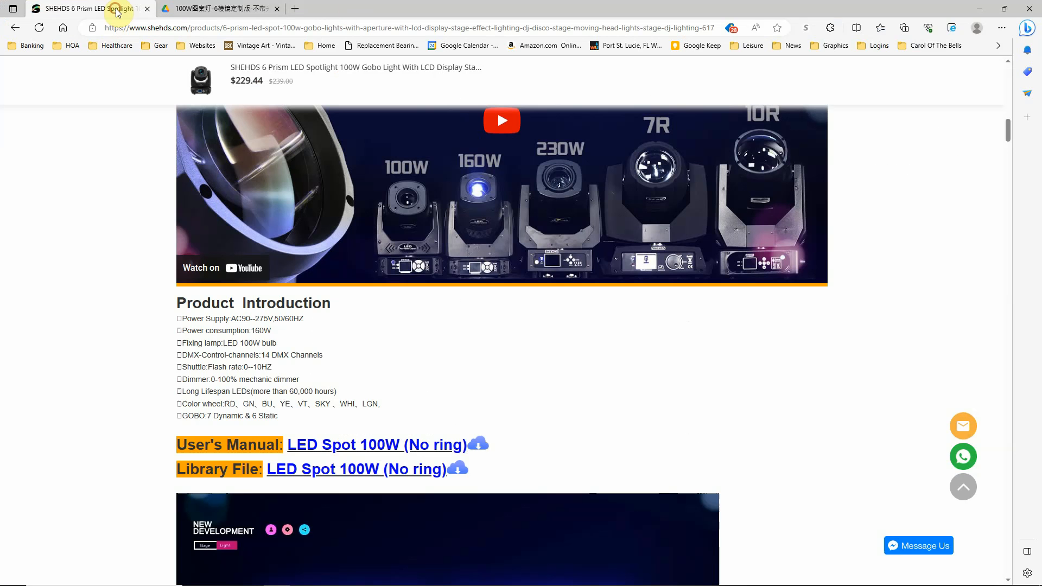
{"action": "scroll", "coordinate": [466, 271], "scroll_direction": "down", "scroll_amount": 3}
{"action": "scroll", "coordinate": [465, 271], "scroll_direction": "down", "scroll_amount": 15}
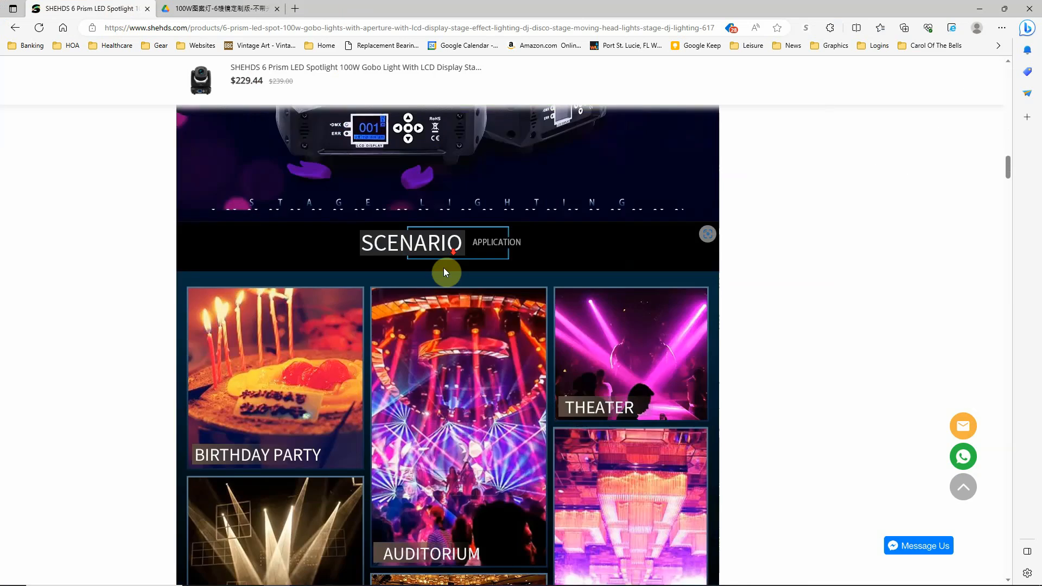
{"action": "scroll", "coordinate": [424, 269], "scroll_direction": "up", "scroll_amount": 20}
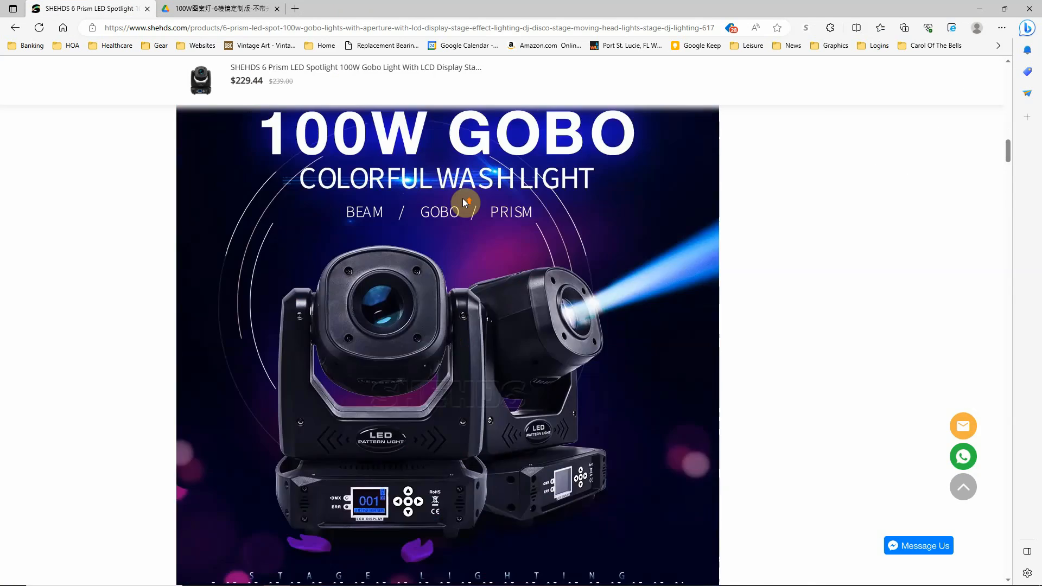
{"action": "scroll", "coordinate": [460, 198], "scroll_direction": "up", "scroll_amount": 4}
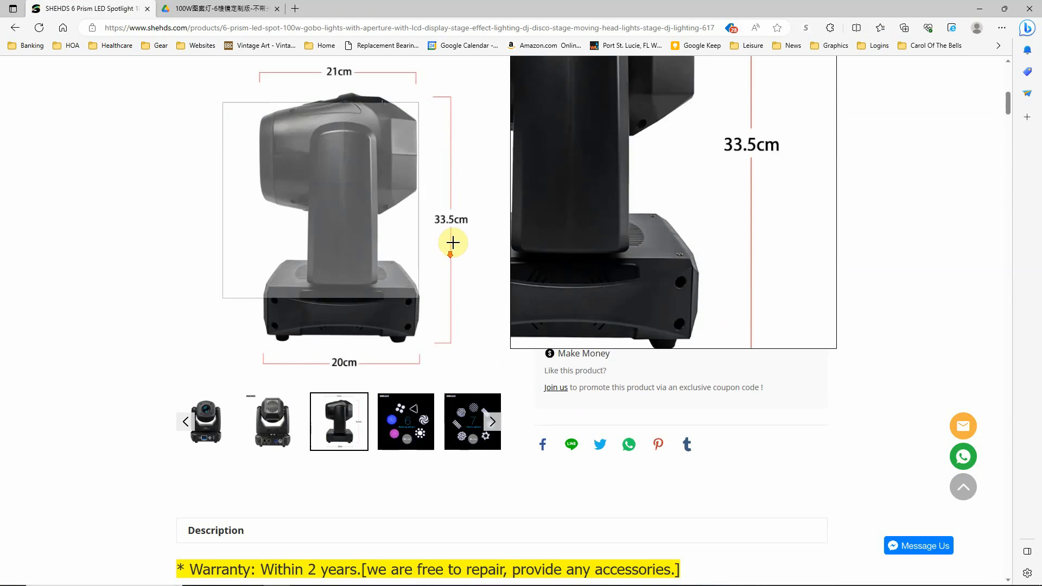
{"action": "left_click", "coordinate": [411, 422]}
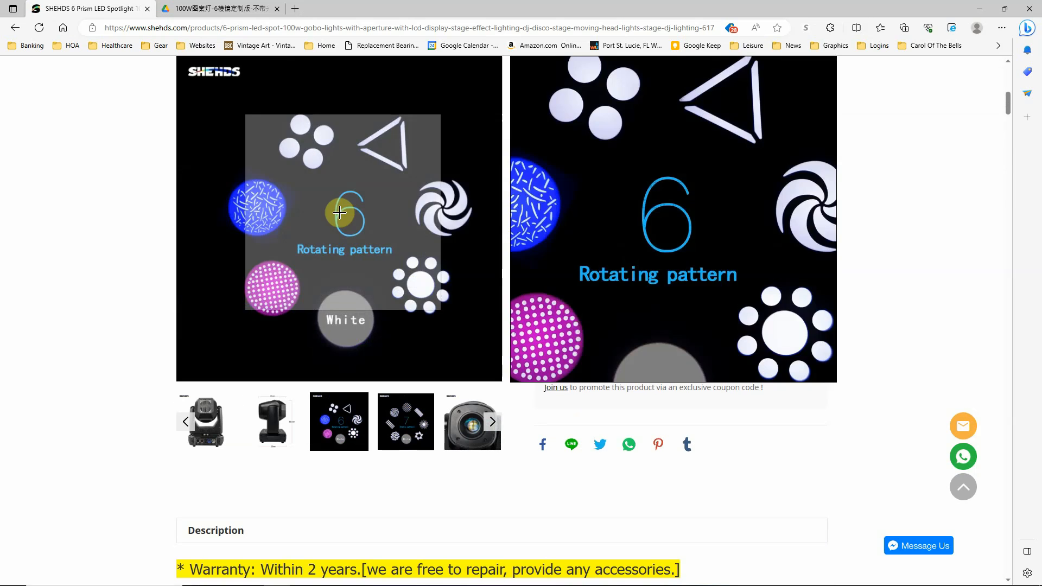
{"action": "left_click", "coordinate": [423, 443]}
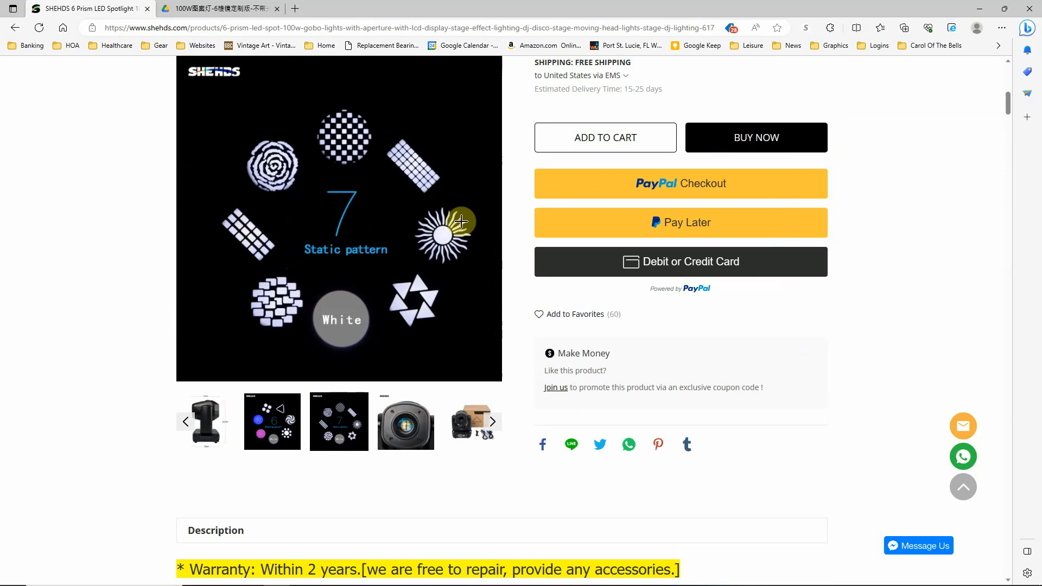
{"action": "left_click", "coordinate": [269, 428]}
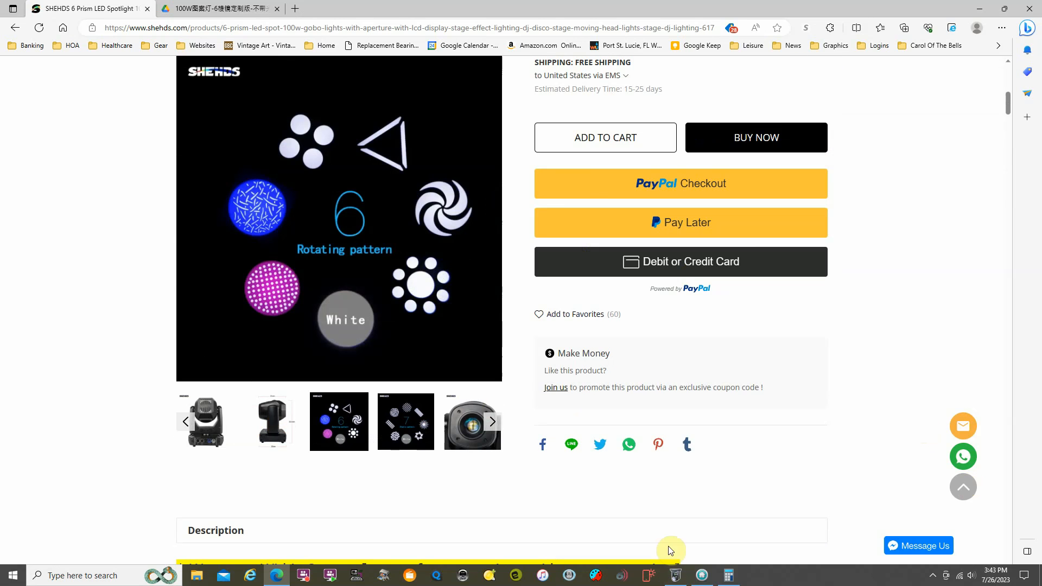
Glance at the gobo presets in the Library editor, then review the manual's gobo channel ranges and the product page's Rotating pattern image.
{"action": "left_click", "coordinate": [676, 576]}
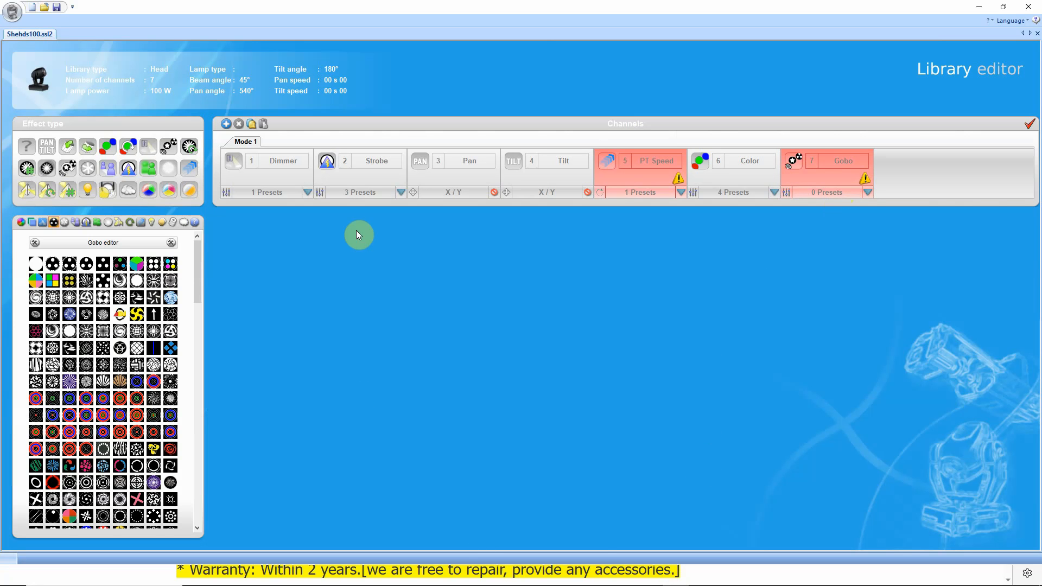
{"action": "left_click", "coordinate": [274, 574]}
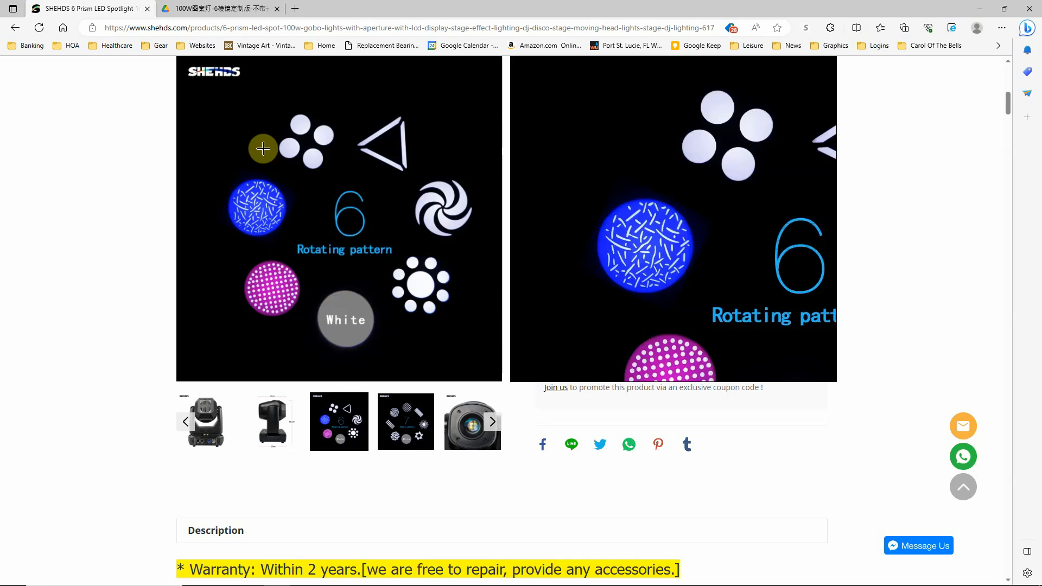
{"action": "left_click", "coordinate": [244, 7]}
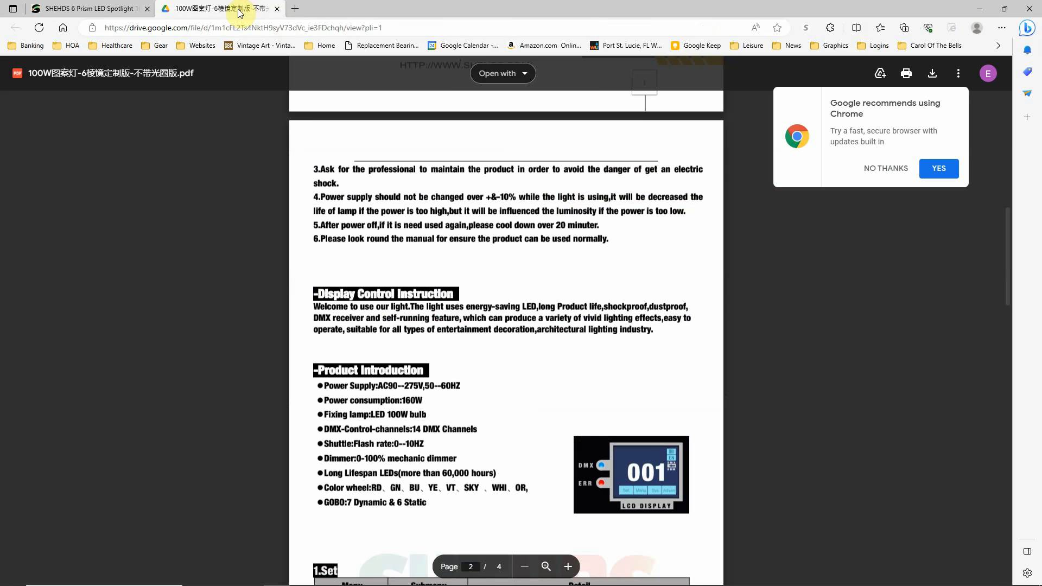
{"action": "scroll", "coordinate": [480, 236], "scroll_direction": "down", "scroll_amount": 9}
{"action": "scroll", "coordinate": [473, 221], "scroll_direction": "up", "scroll_amount": 2}
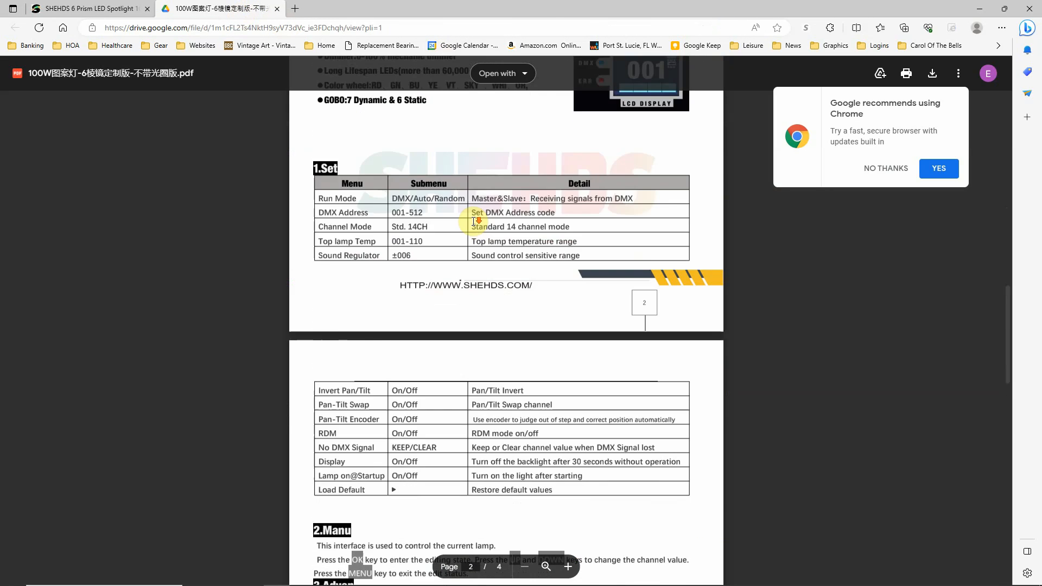
{"action": "scroll", "coordinate": [474, 222], "scroll_direction": "down", "scroll_amount": 15}
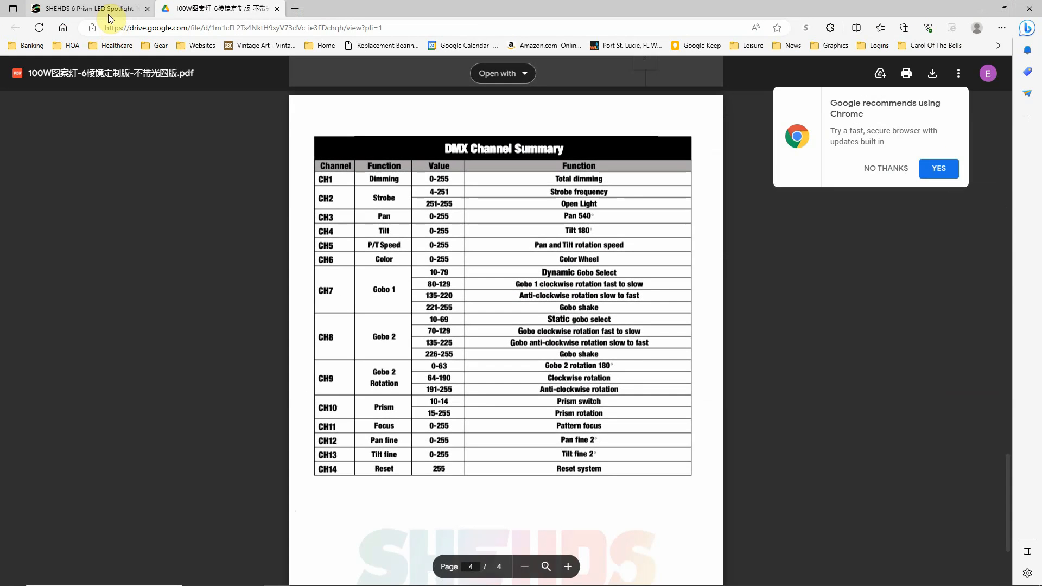
{"action": "left_click", "coordinate": [99, 9]}
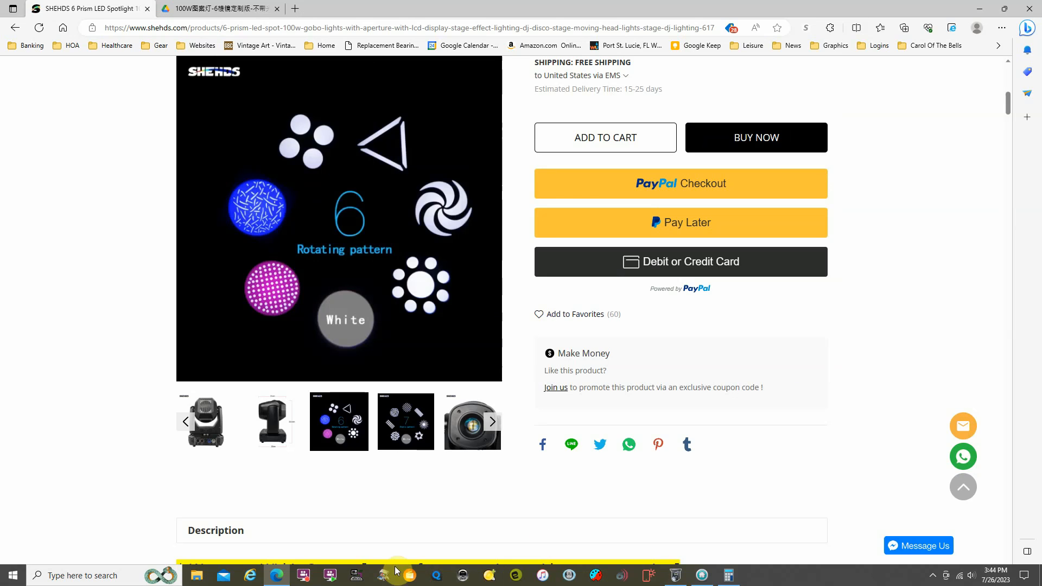
Return to the Library editor and add six Gobo presets: A_DJ_006, A-DJ_001, A-DJ_011 and Aflobet, plus second copies of A_DJ_006 and Aflobet.
{"action": "left_click", "coordinate": [278, 574]}
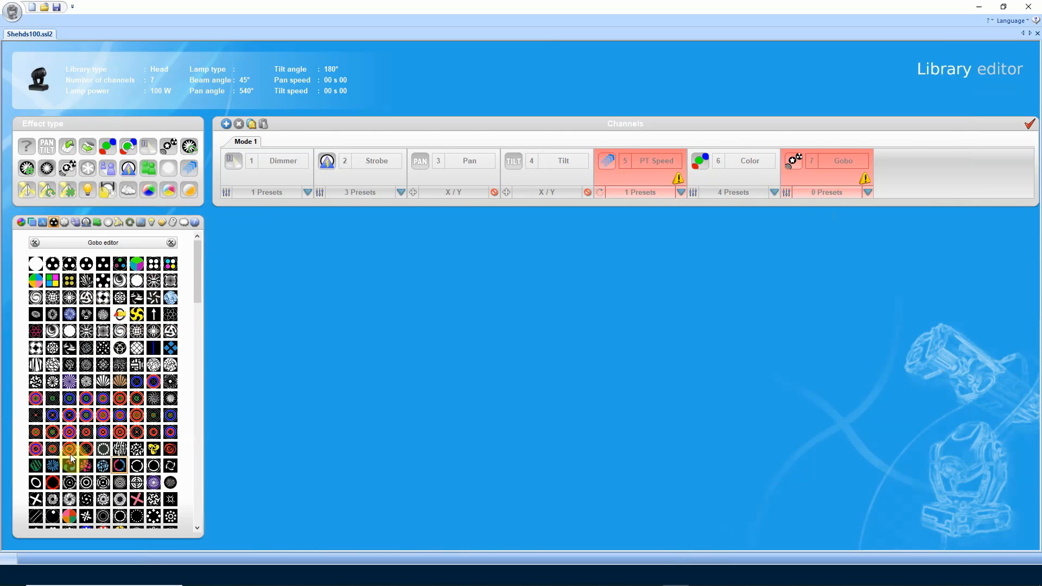
{"action": "left_click_drag", "start_coordinate": [198, 280], "coordinate": [50, 292]}
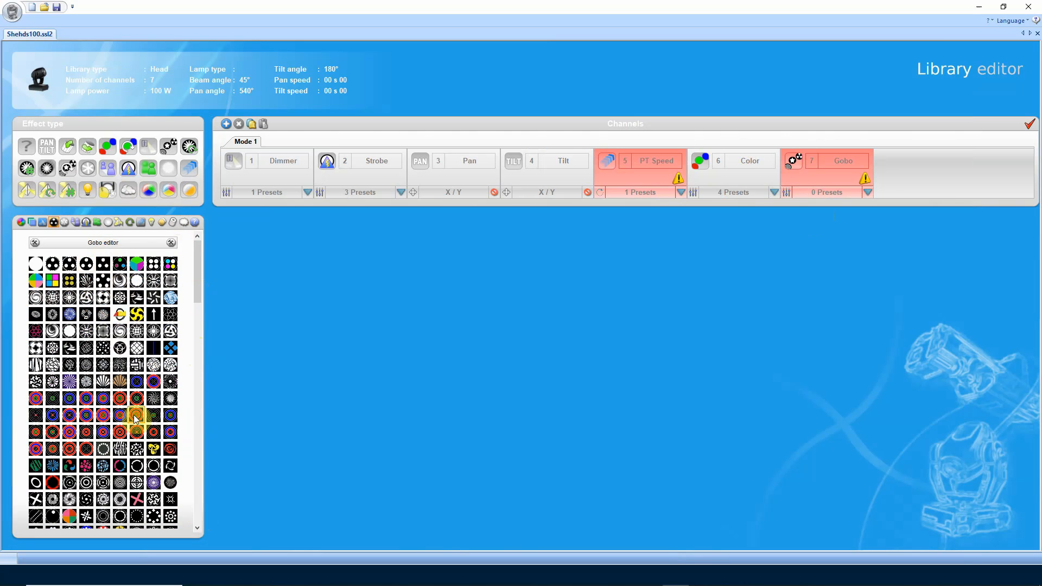
{"action": "left_click_drag", "start_coordinate": [139, 331], "coordinate": [825, 240]}
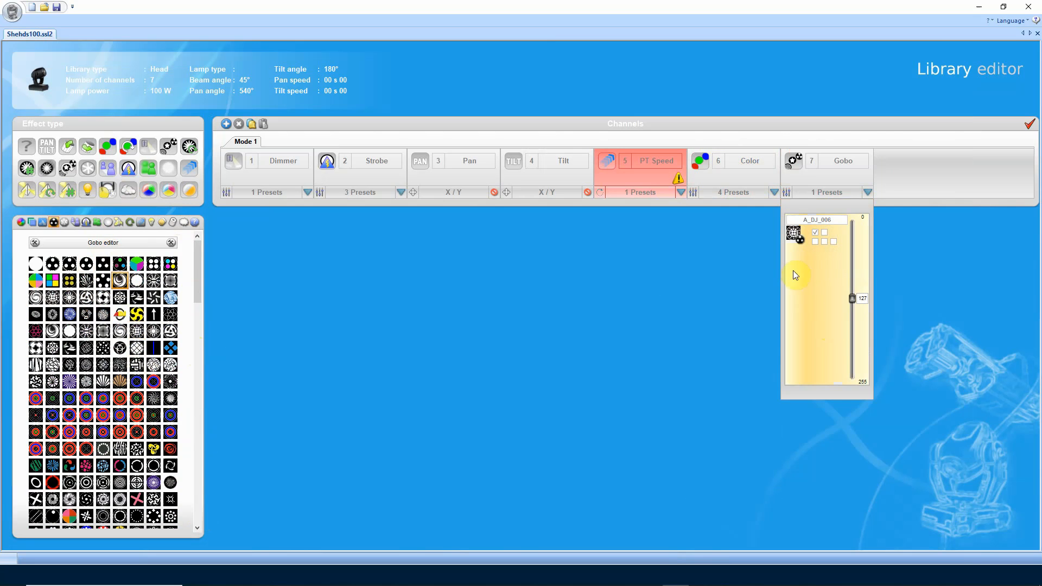
{"action": "left_click_drag", "start_coordinate": [795, 275], "coordinate": [803, 265]}
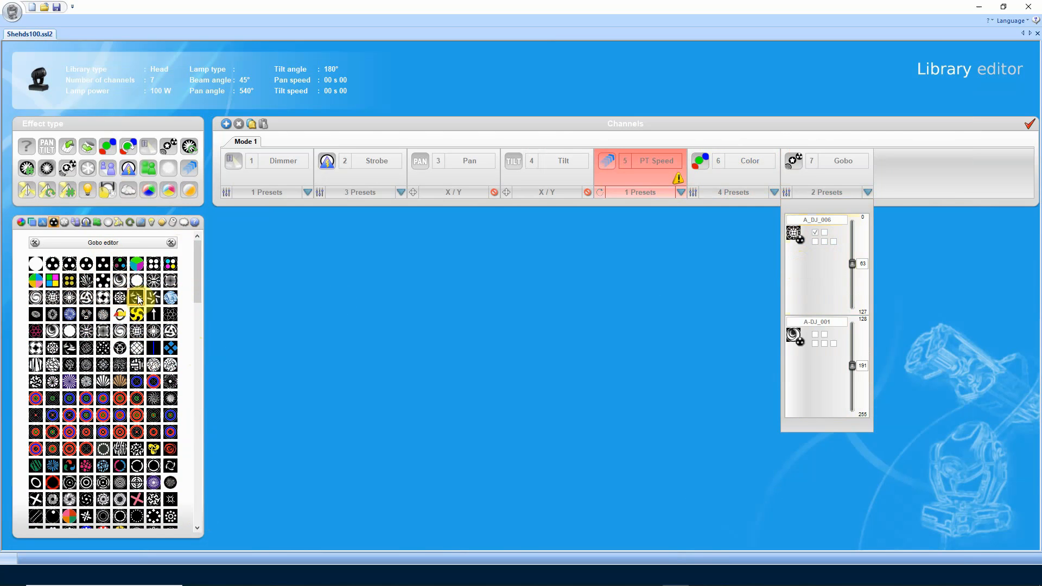
{"action": "left_click_drag", "start_coordinate": [807, 348], "coordinate": [803, 368]}
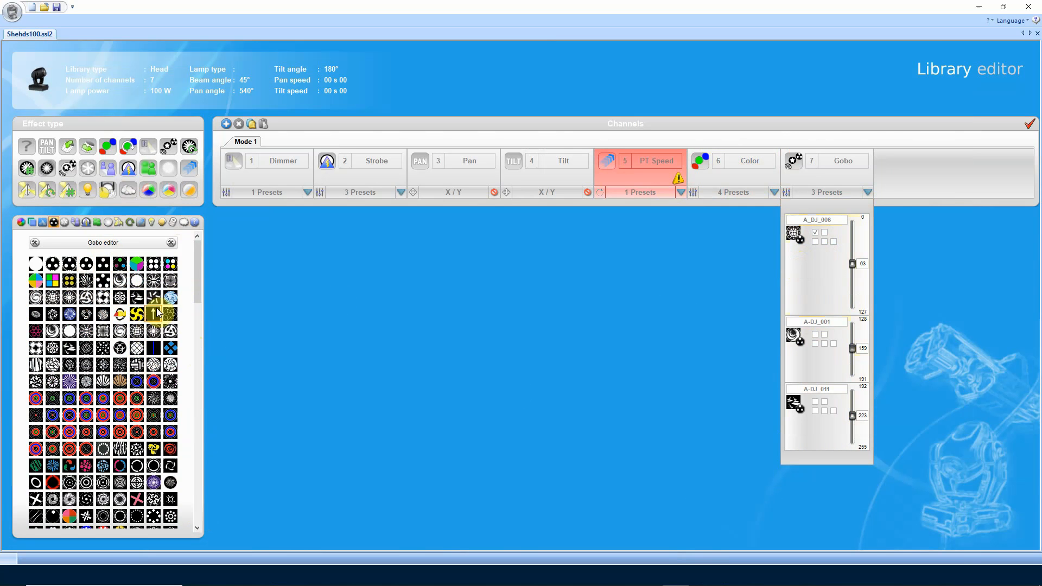
{"action": "left_click_drag", "start_coordinate": [137, 320], "coordinate": [803, 425]}
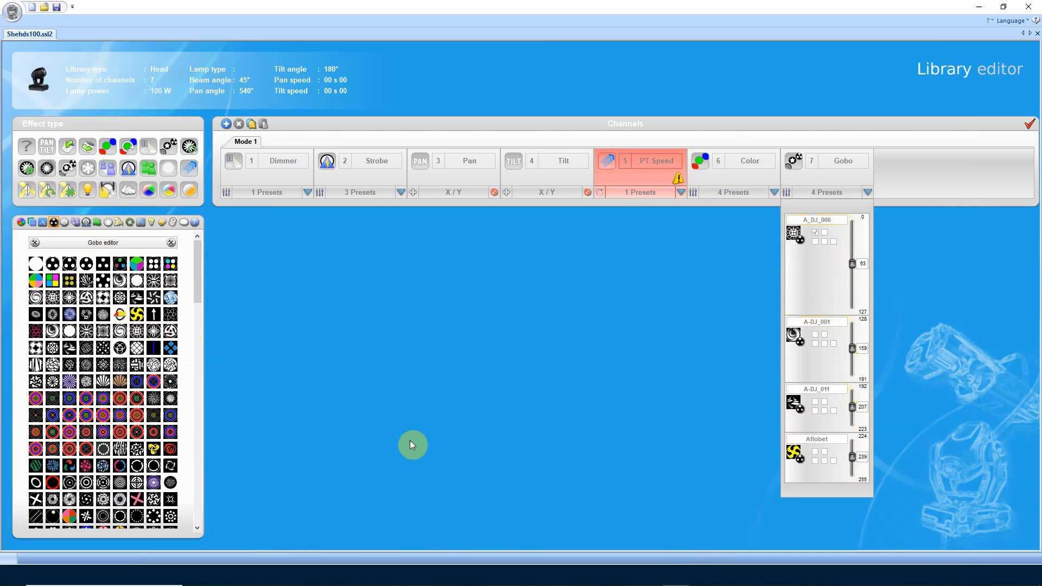
{"action": "left_click_drag", "start_coordinate": [136, 331], "coordinate": [812, 502]}
{"action": "scroll", "coordinate": [846, 277], "scroll_direction": "up", "scroll_amount": 2}
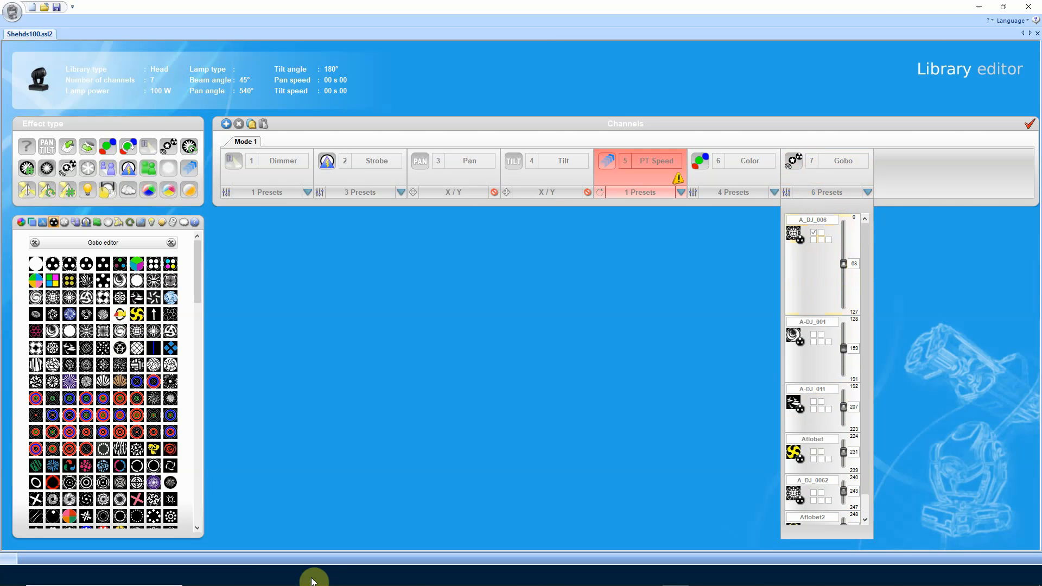
Check the Gobo 1 ranges in the manual, then rename the first gobo preset No Gobo and set its upper DMX limit to 10.
{"action": "mouse_move", "coordinate": [313, 582]}
{"action": "left_click", "coordinate": [272, 580]}
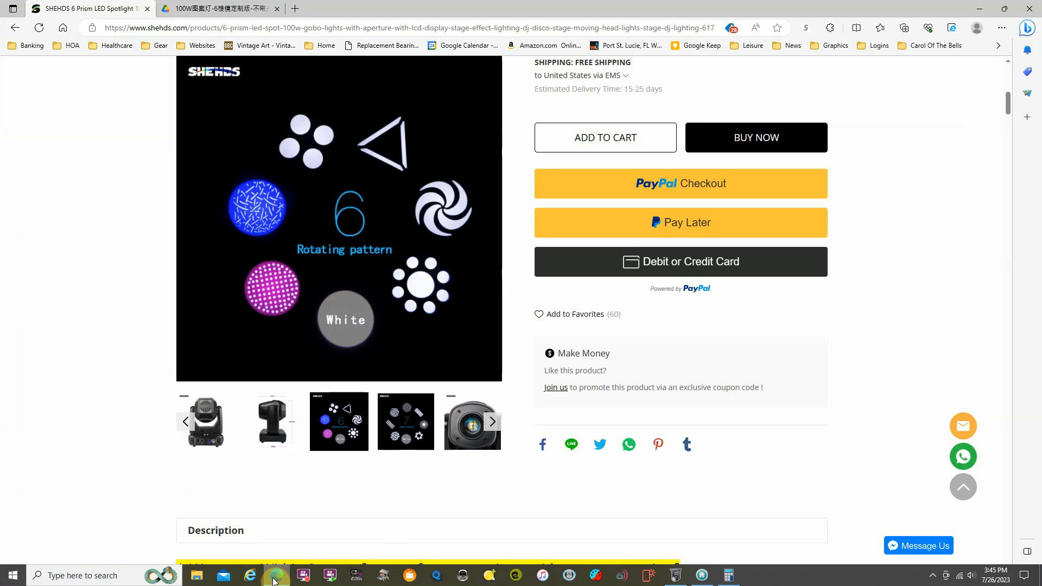
{"action": "left_click", "coordinate": [246, 9]}
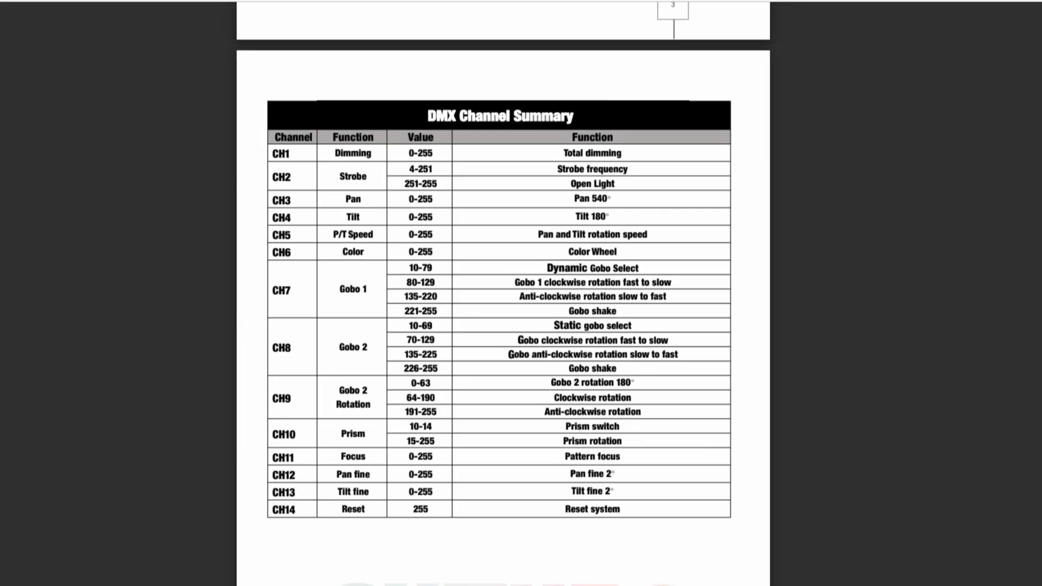
{"action": "left_click", "coordinate": [283, 576]}
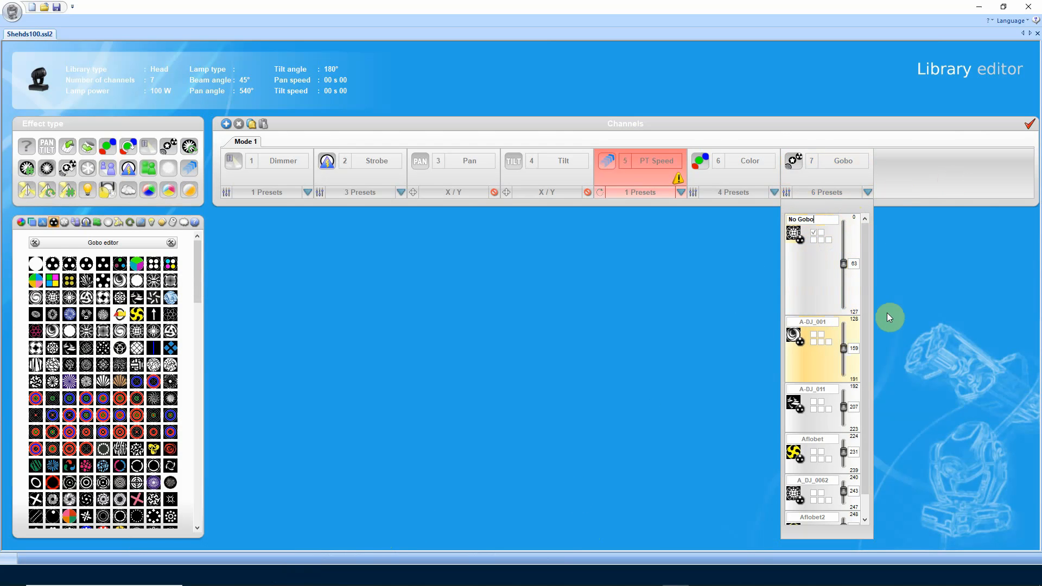
{"action": "mouse_move", "coordinate": [856, 314]}
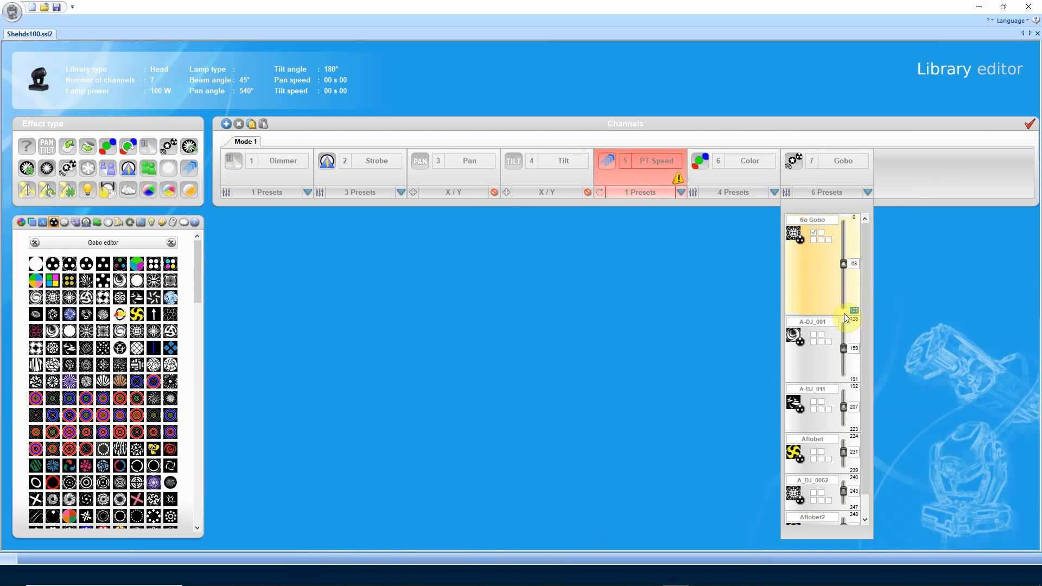
{"action": "left_click_drag", "start_coordinate": [845, 313], "coordinate": [845, 251]}
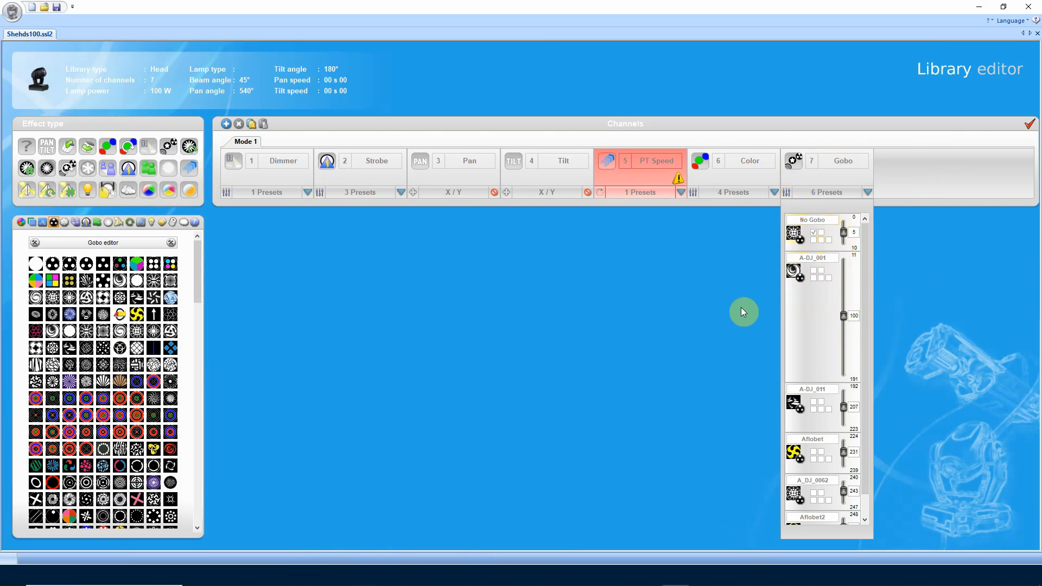
Recheck the Gobo 1 range in the manual, divide 69 by 6 in Calculator, and return to the Library editor.
{"action": "left_click", "coordinate": [281, 576]}
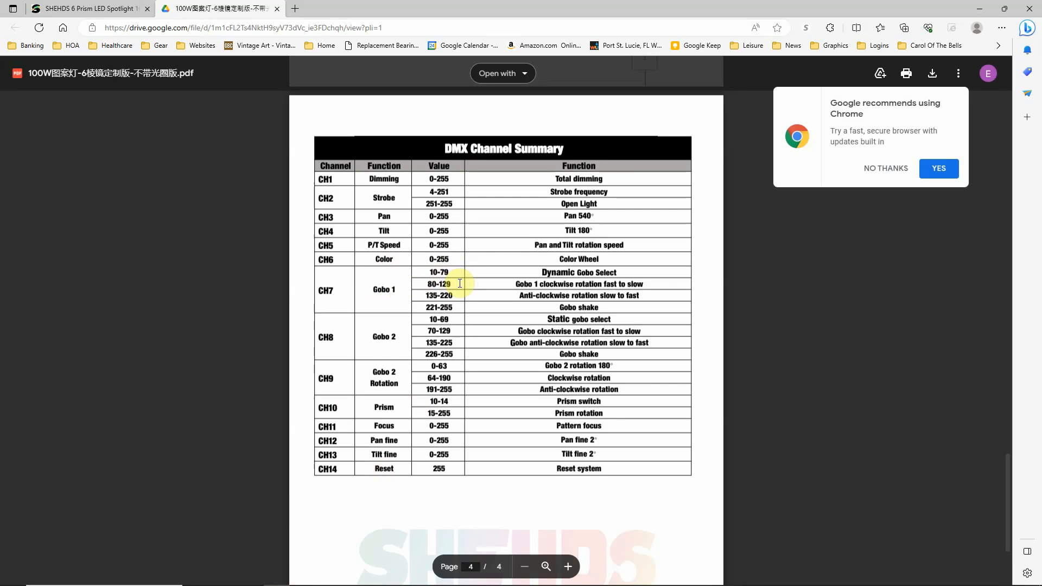
{"action": "mouse_move", "coordinate": [222, 583]}
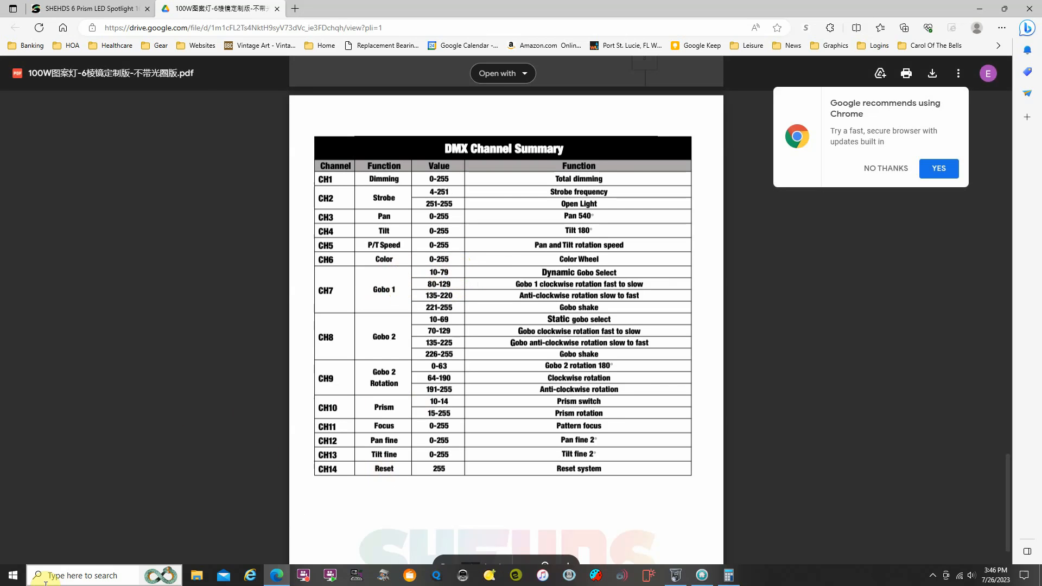
{"action": "left_click", "coordinate": [729, 577]}
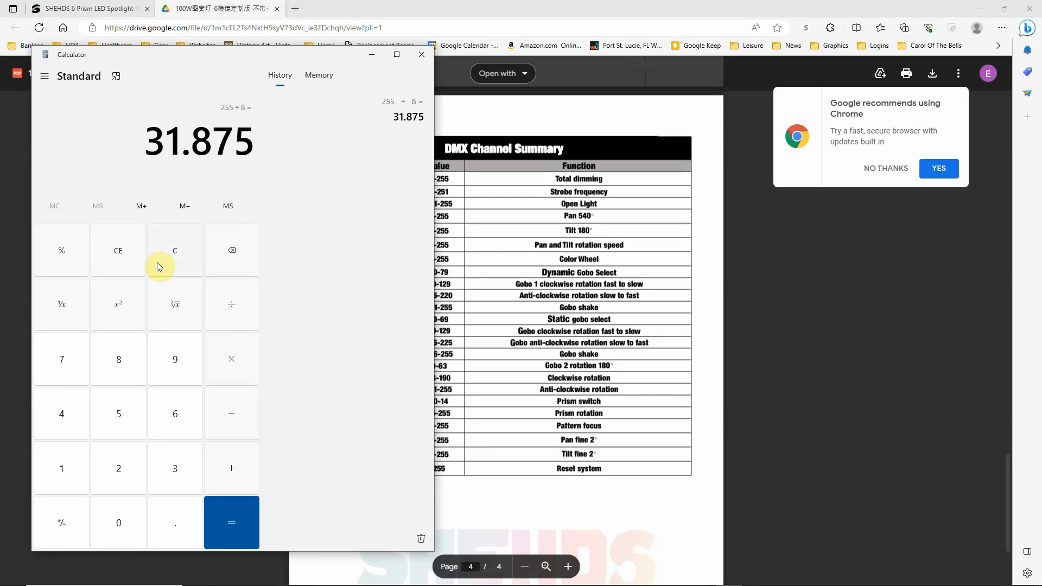
{"action": "left_click", "coordinate": [117, 250]}
{"action": "left_click", "coordinate": [174, 413]}
{"action": "left_click", "coordinate": [170, 363]}
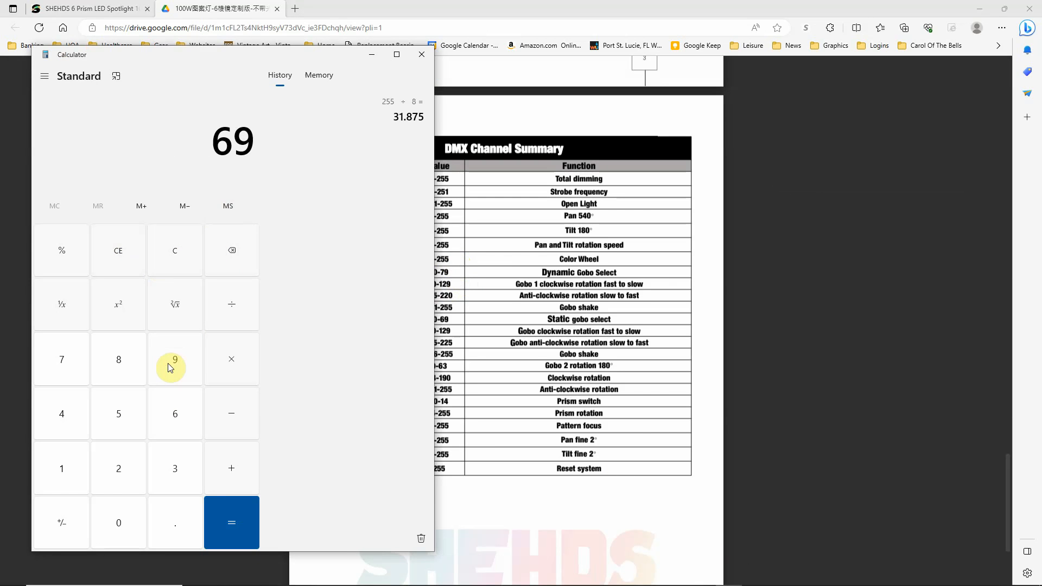
{"action": "left_click", "coordinate": [242, 305]}
{"action": "left_click", "coordinate": [176, 414]}
{"action": "left_click", "coordinate": [242, 529]}
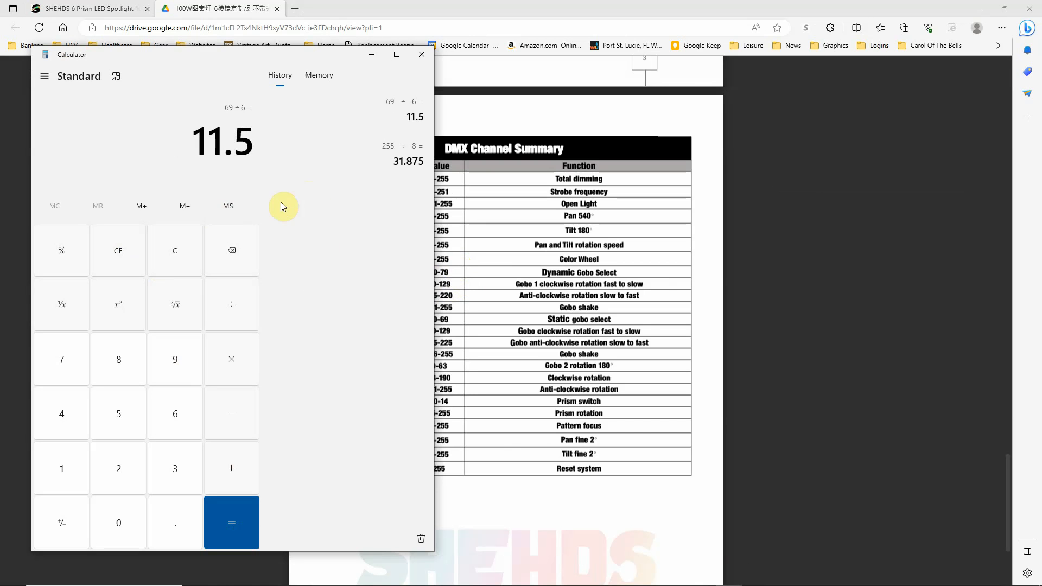
{"action": "left_click", "coordinate": [768, 490]}
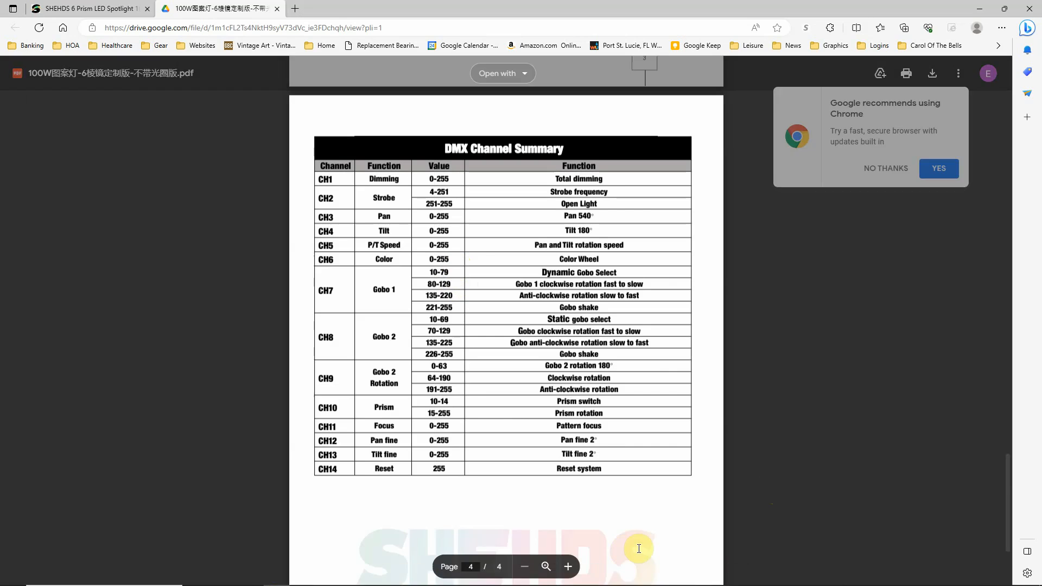
{"action": "left_click", "coordinate": [658, 574]}
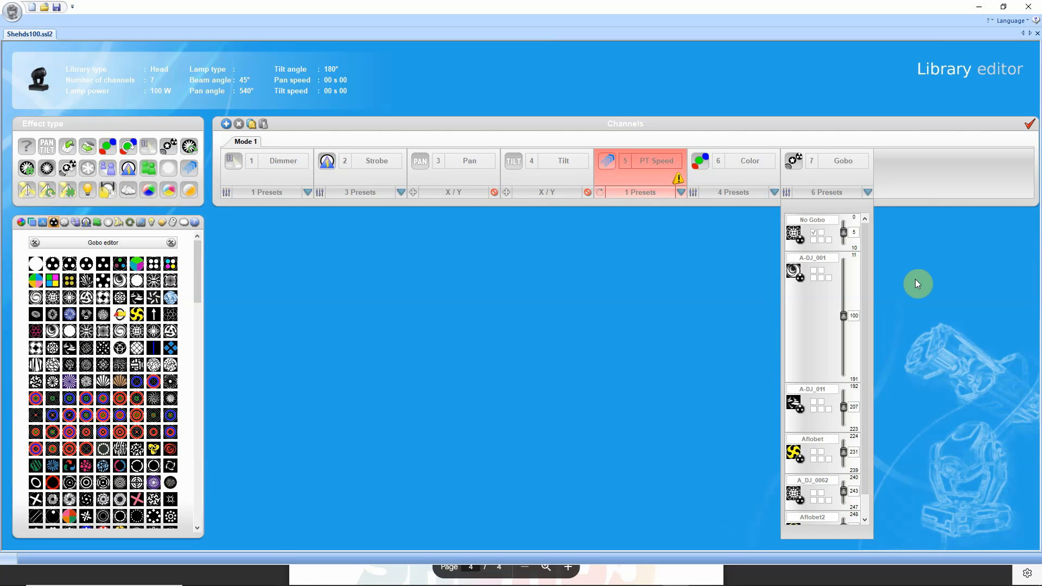
In the Gobo channel, set the upper DMX limit of the A-DJ_001 preset to 23 and of A-DJ_011 to 35.
{"action": "left_click", "coordinate": [854, 377]}
{"action": "left_click", "coordinate": [854, 368]}
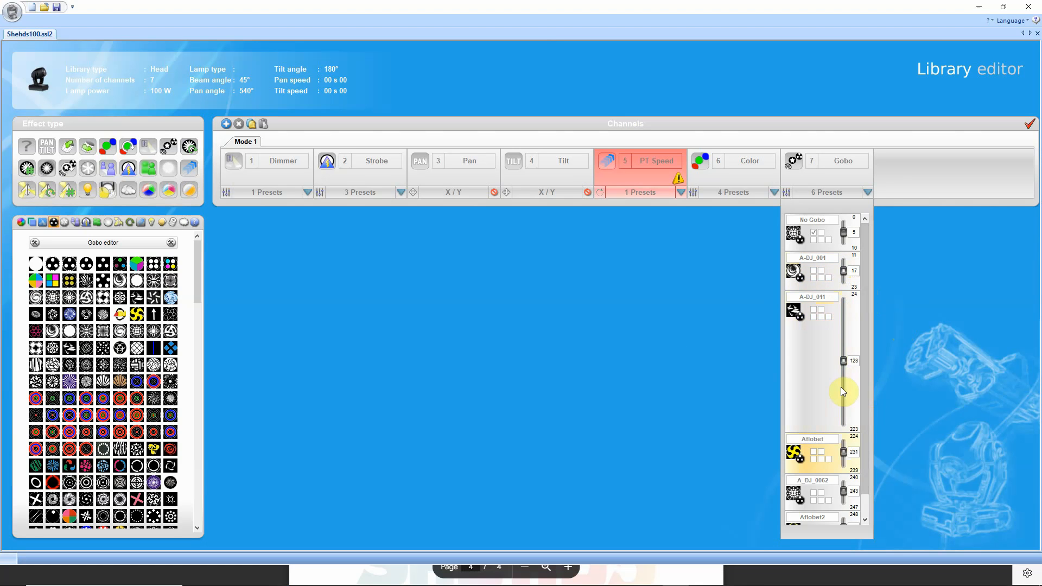
{"action": "left_click", "coordinate": [853, 428]}
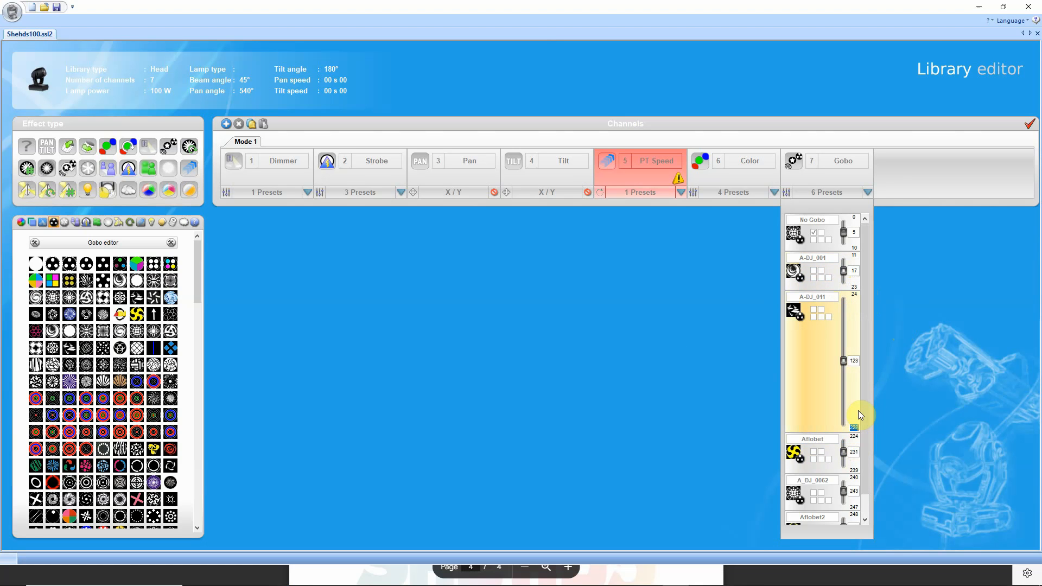
{"action": "type", "text": "35"}
{"action": "key", "text": "Return"}
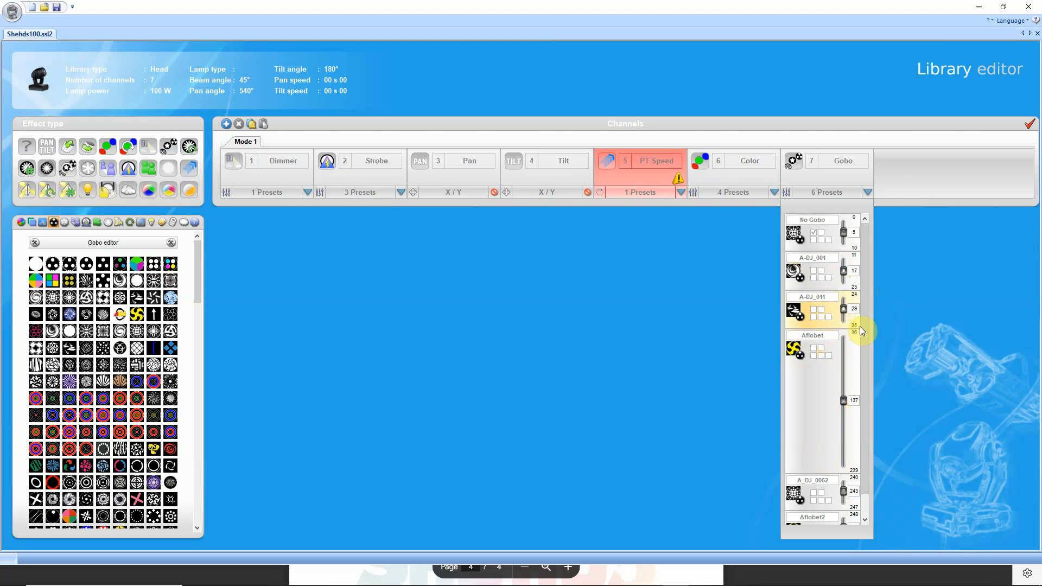
Set the upper DMX limit of the first Aflobet preset to 47 and of A_DJ_0062 to 59.
{"action": "left_click", "coordinate": [853, 470]}
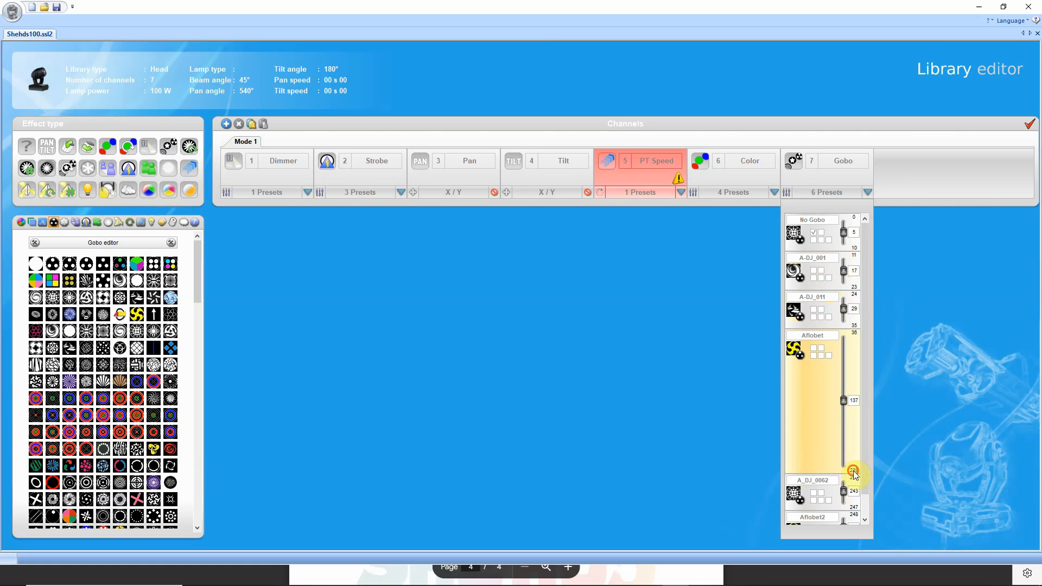
{"action": "type", "text": "47"}
{"action": "key", "text": "Return"}
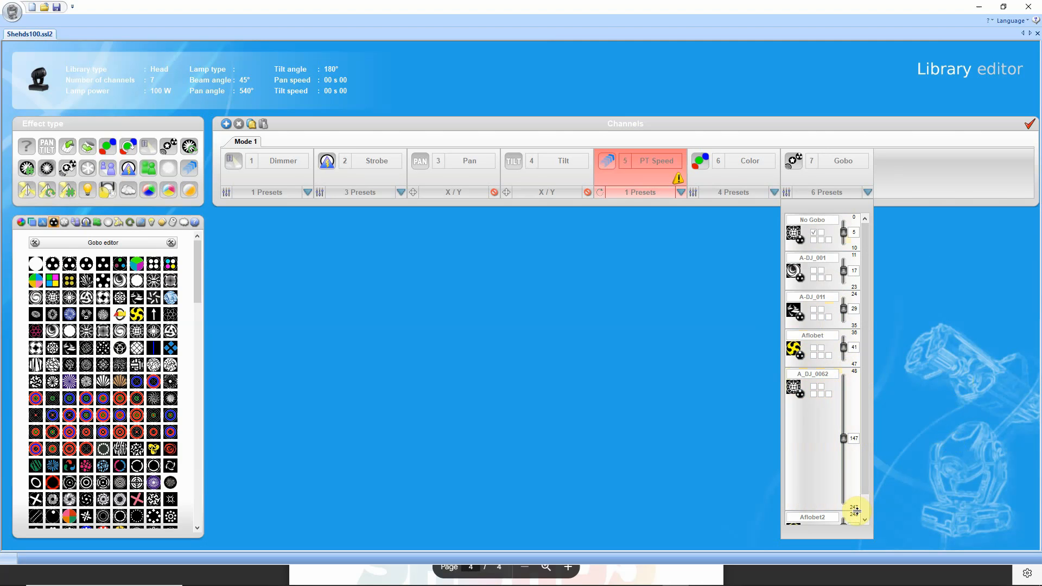
{"action": "left_click_drag", "start_coordinate": [855, 507], "coordinate": [851, 487]}
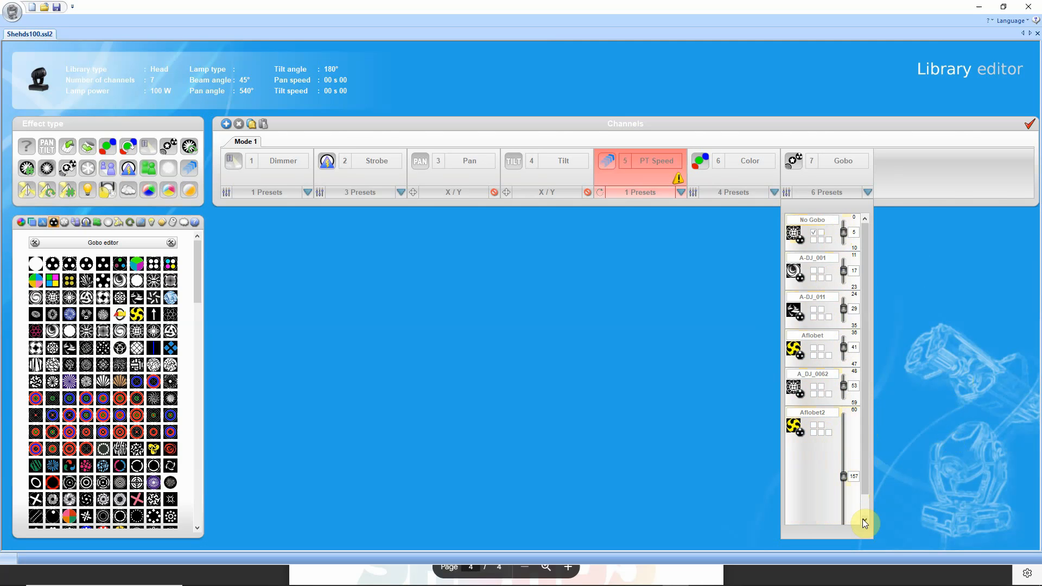
{"action": "left_click", "coordinate": [865, 479]}
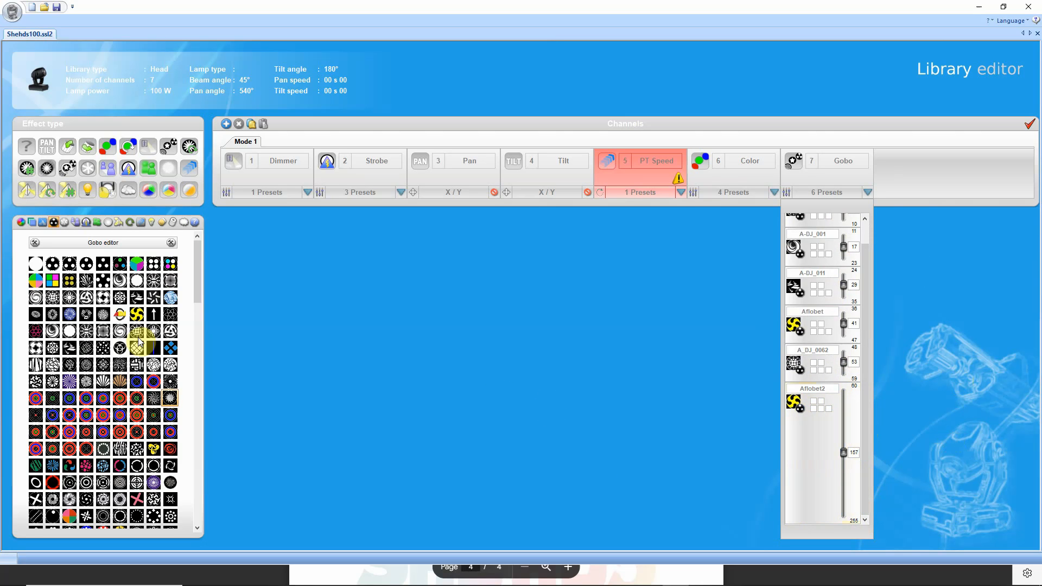
Add a Cones5 preset after Aflobet2, set Aflobet2's upper DMX limit to 71, and remove Cones5 from the Gobo channel.
{"action": "left_click_drag", "start_coordinate": [137, 480], "coordinate": [812, 492]}
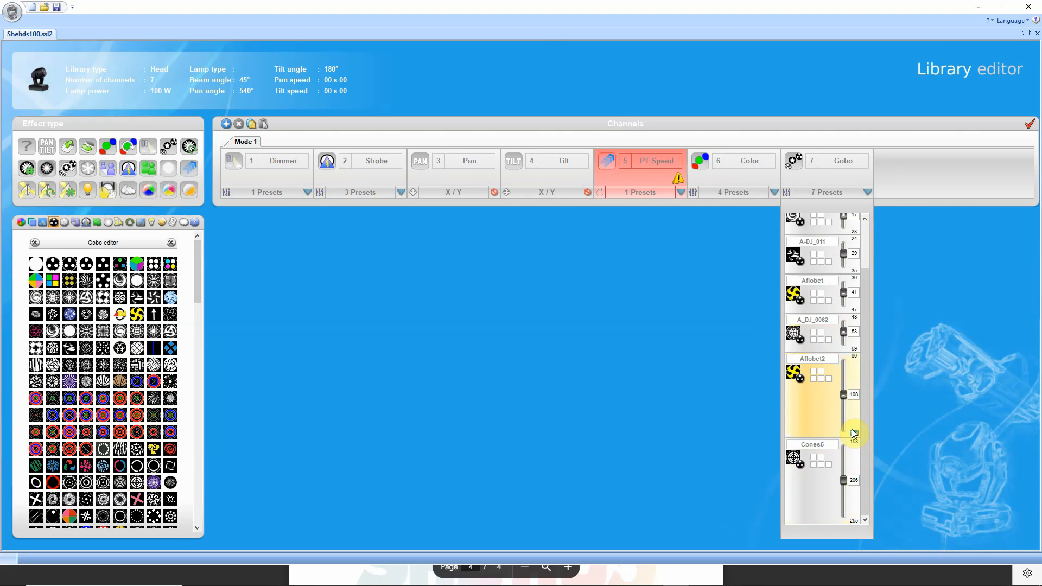
{"action": "type", "text": "71"}
{"action": "key", "text": "Return"}
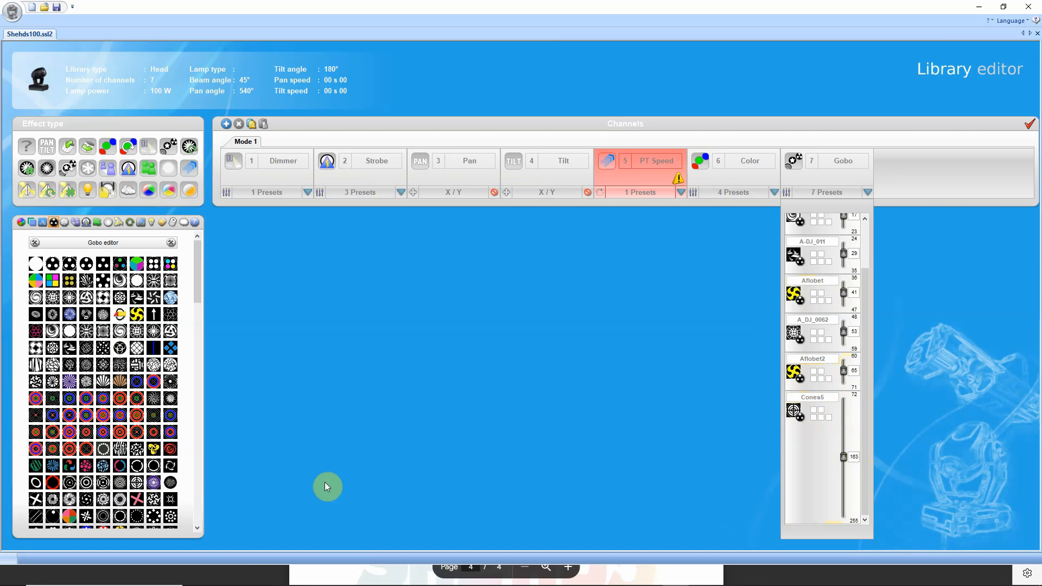
{"action": "left_click", "coordinate": [251, 575]}
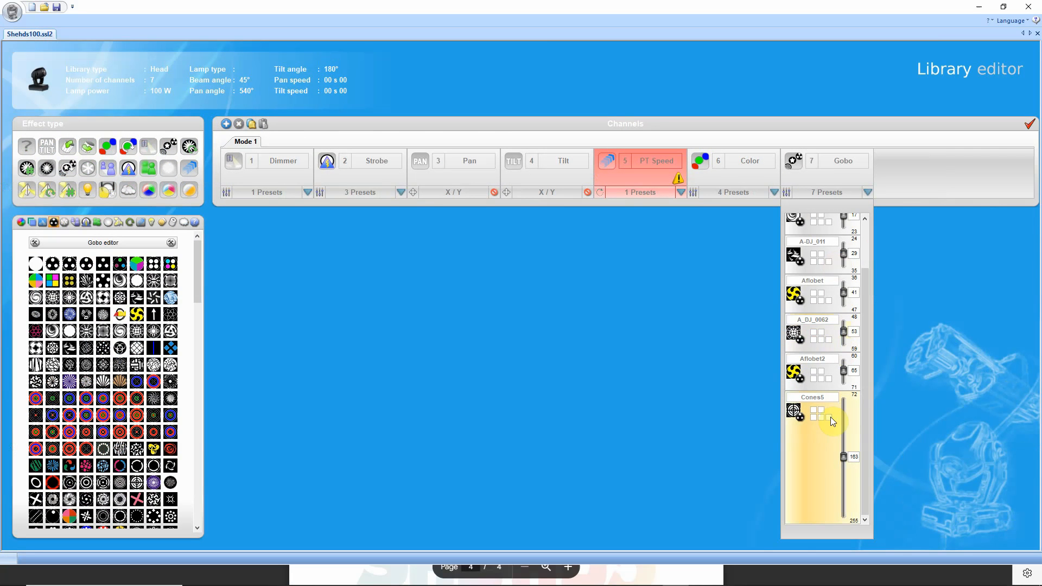
{"action": "left_click", "coordinate": [835, 471]}
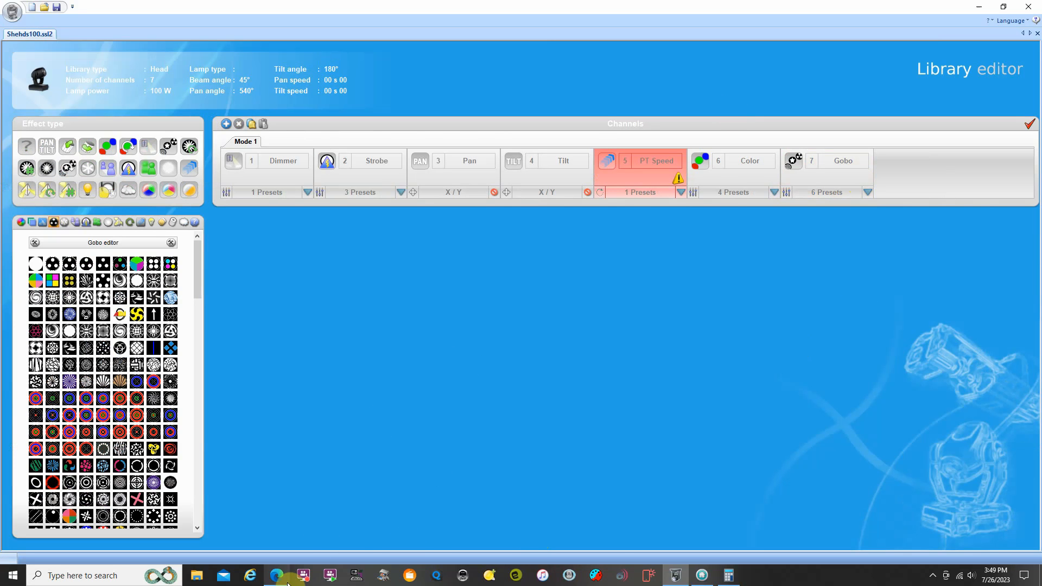
Check the gobo rows in the manual's DMX Channel Summary, then add two more Gobo channels as channels 8 and 9.
{"action": "left_click", "coordinate": [270, 580]}
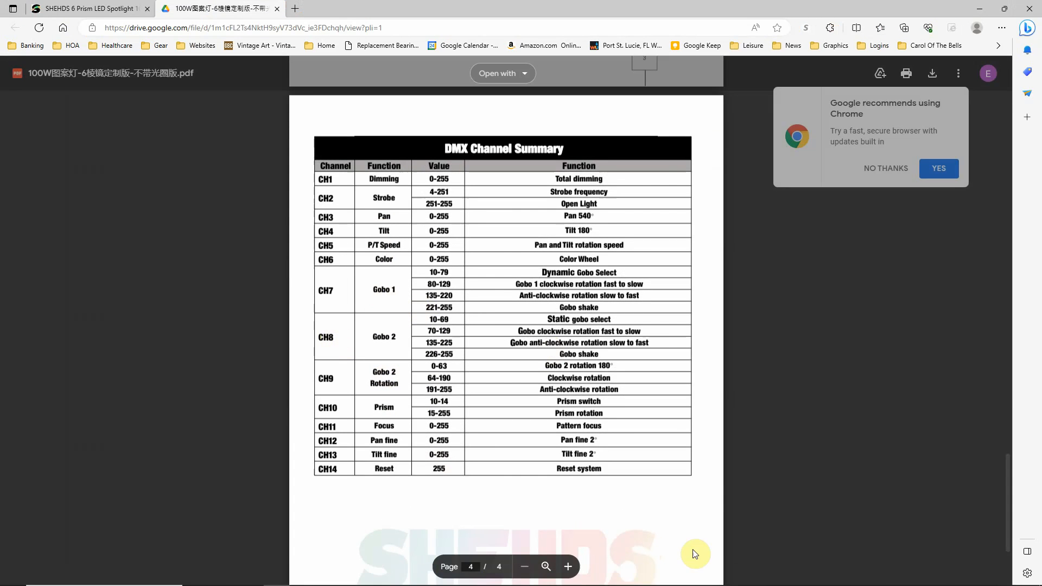
{"action": "mouse_move", "coordinate": [740, 584]}
{"action": "left_click", "coordinate": [676, 574]}
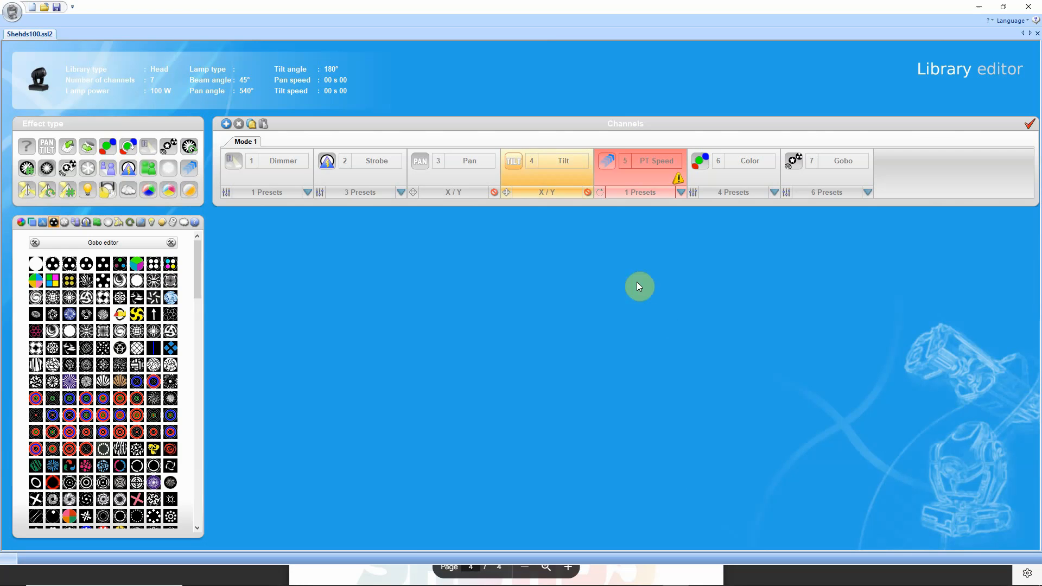
{"action": "left_click_drag", "start_coordinate": [168, 146], "coordinate": [884, 160]}
{"action": "left_click_drag", "start_coordinate": [169, 146], "coordinate": [983, 165]}
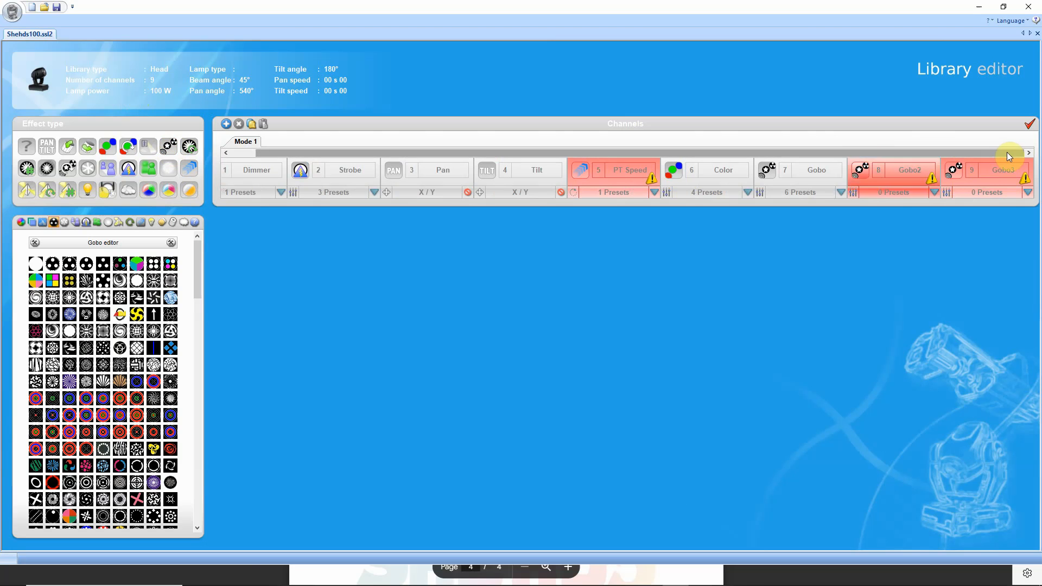
Consult the manual's channel list again and add a Prism channel as channel 10 in the Library editor.
{"action": "left_click", "coordinate": [379, 404]}
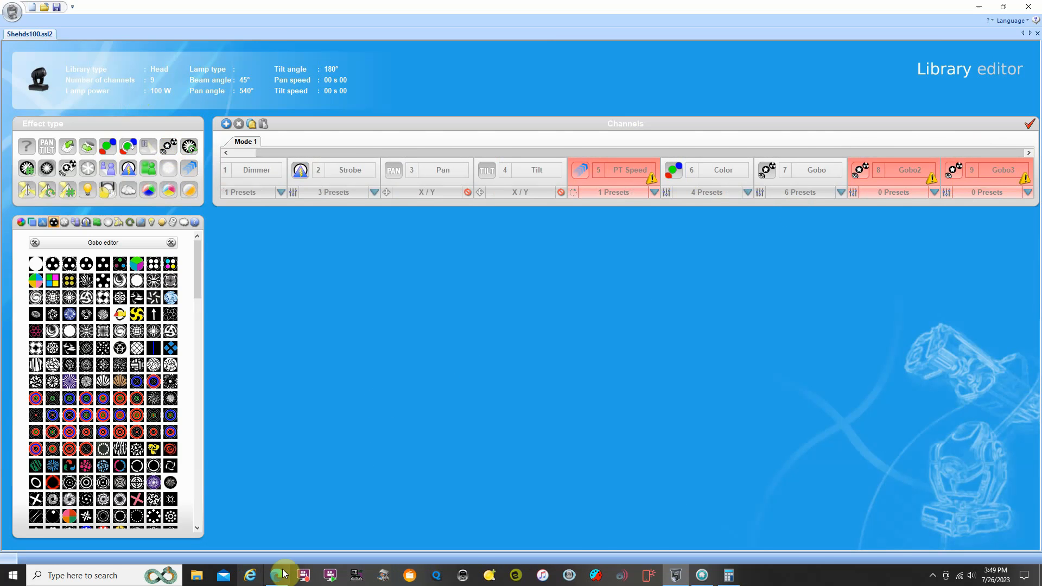
{"action": "left_click", "coordinate": [277, 579]}
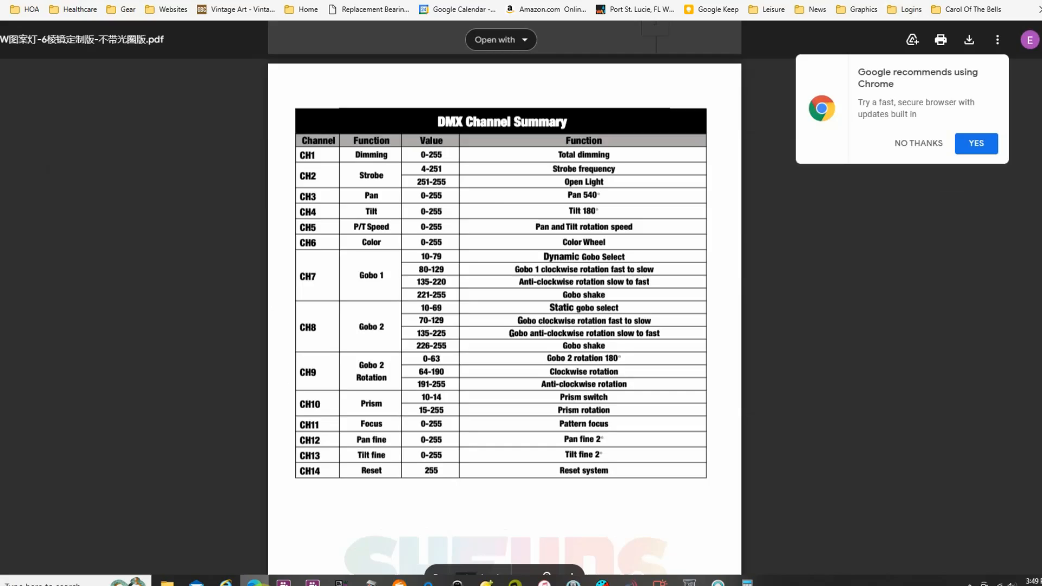
{"action": "key", "text": "alt+Tab"}
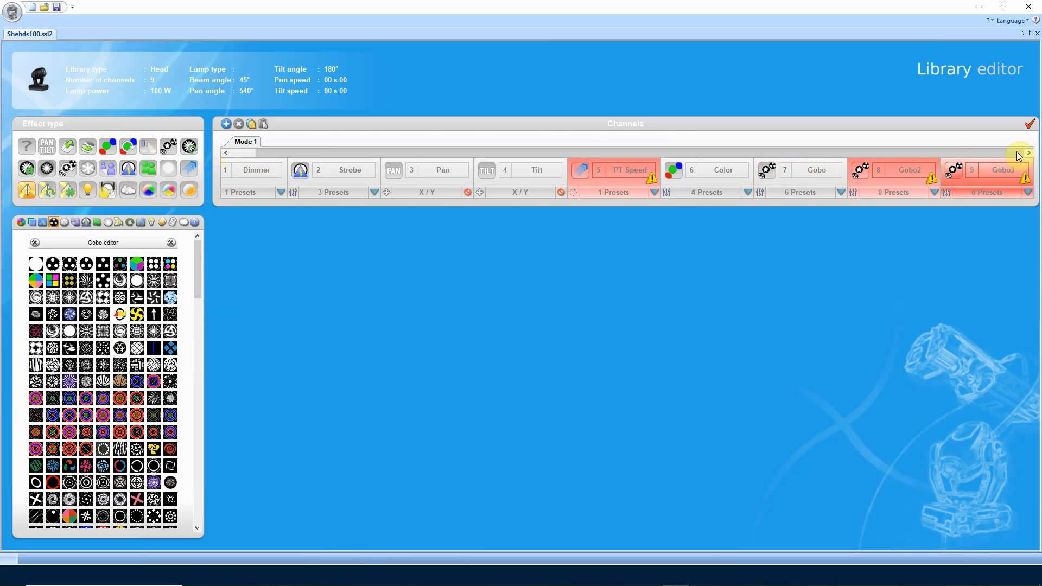
{"action": "left_click_drag", "start_coordinate": [1018, 166], "coordinate": [1017, 168]}
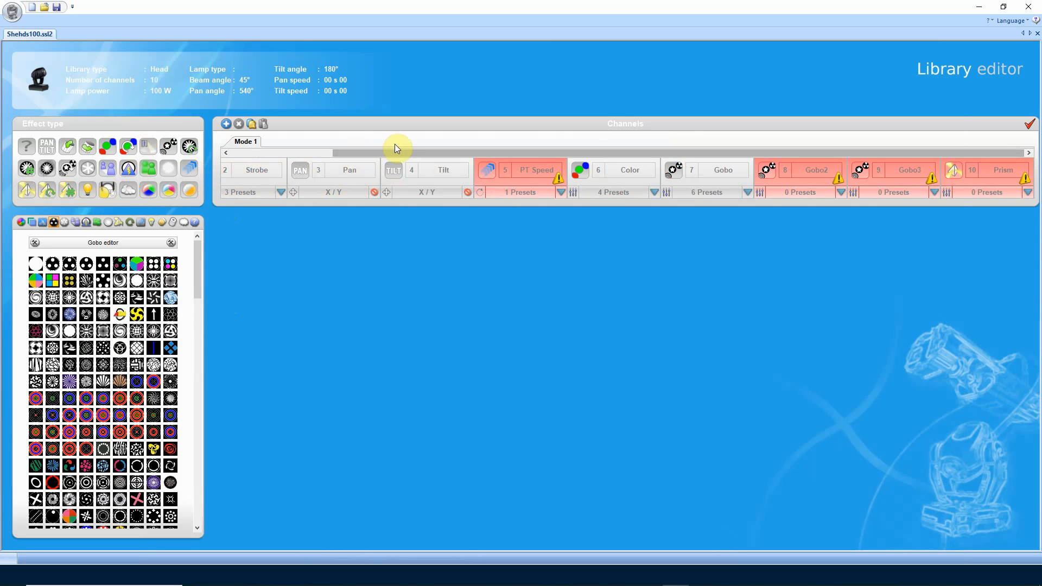
Try reordering the channels by moving Pan ahead of Dimmer, and put it back after Strobe.
{"action": "left_click_drag", "start_coordinate": [400, 154], "coordinate": [262, 154]}
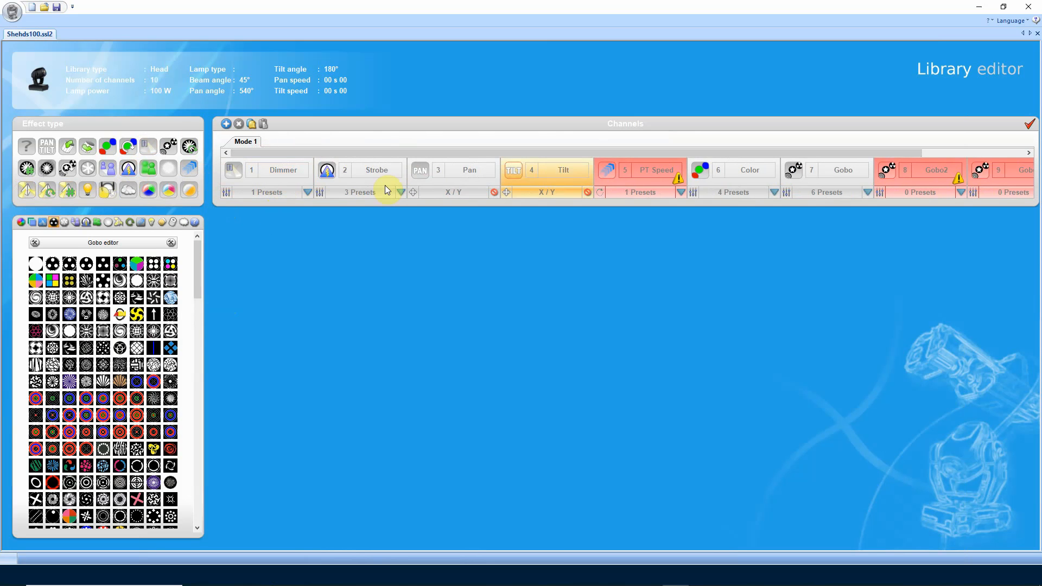
{"action": "left_click", "coordinate": [471, 185]}
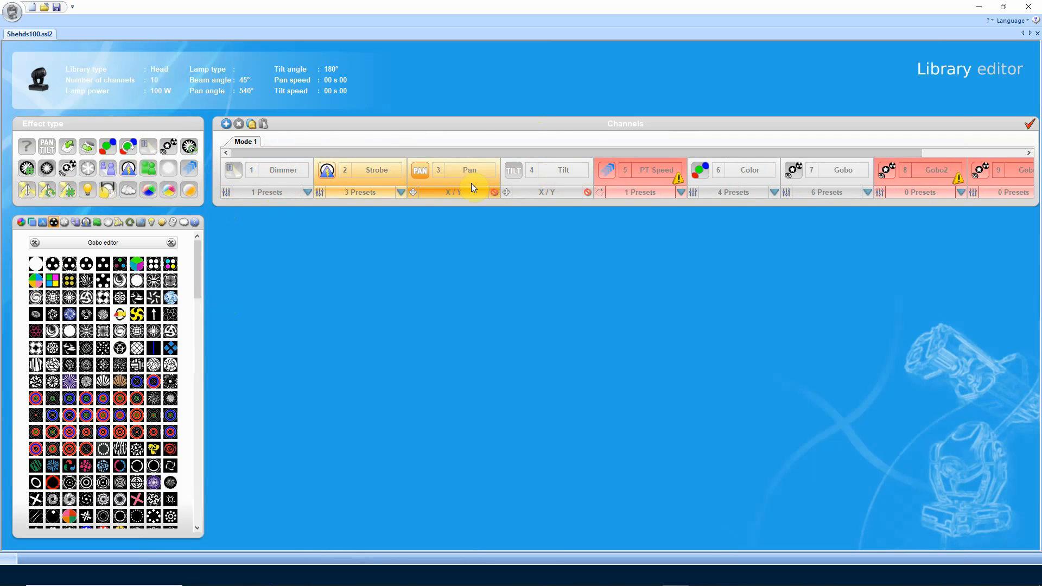
{"action": "left_click_drag", "start_coordinate": [471, 183], "coordinate": [259, 185]}
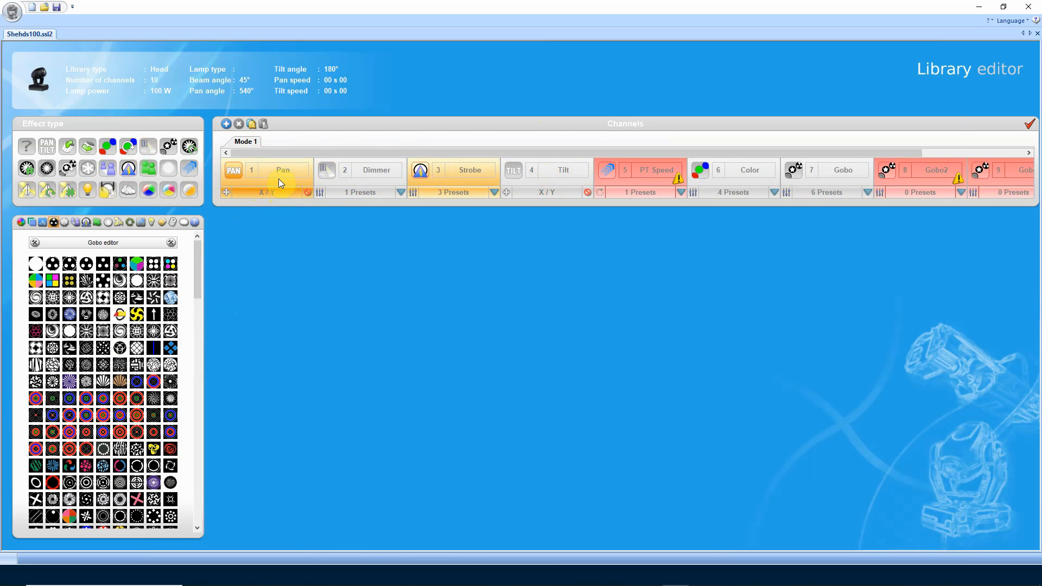
{"action": "left_click", "coordinate": [458, 173]}
{"action": "left_click", "coordinate": [380, 230]}
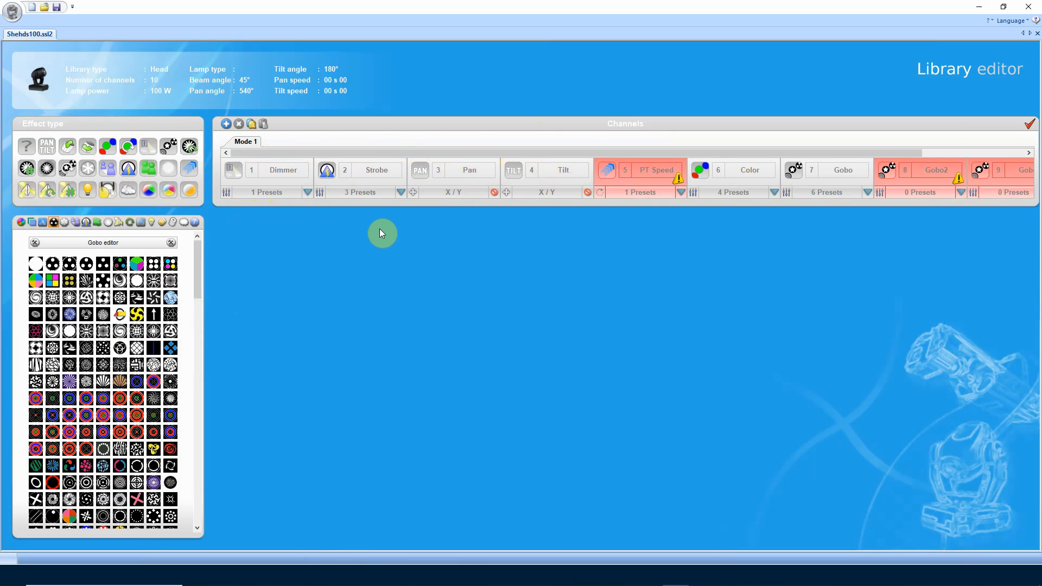
{"action": "left_click", "coordinate": [607, 223]}
{"action": "left_click_drag", "start_coordinate": [529, 196], "coordinate": [758, 216]}
{"action": "left_click_drag", "start_coordinate": [262, 158], "coordinate": [805, 416]}
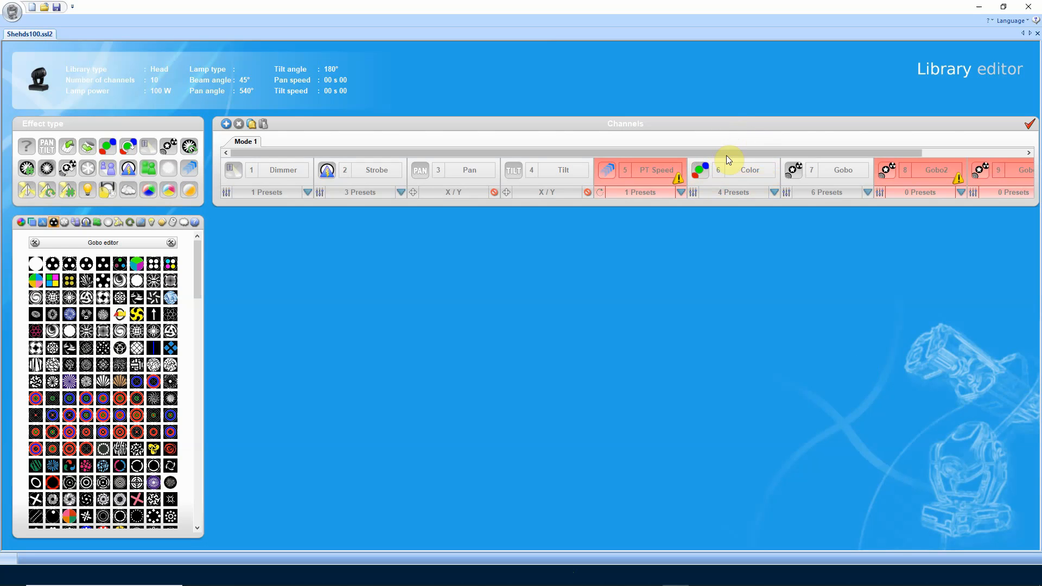
Show the prism preset types, then check the CH10 Prism ranges in the manual and return to the Library editor.
{"action": "left_click_drag", "start_coordinate": [726, 155], "coordinate": [797, 159]}
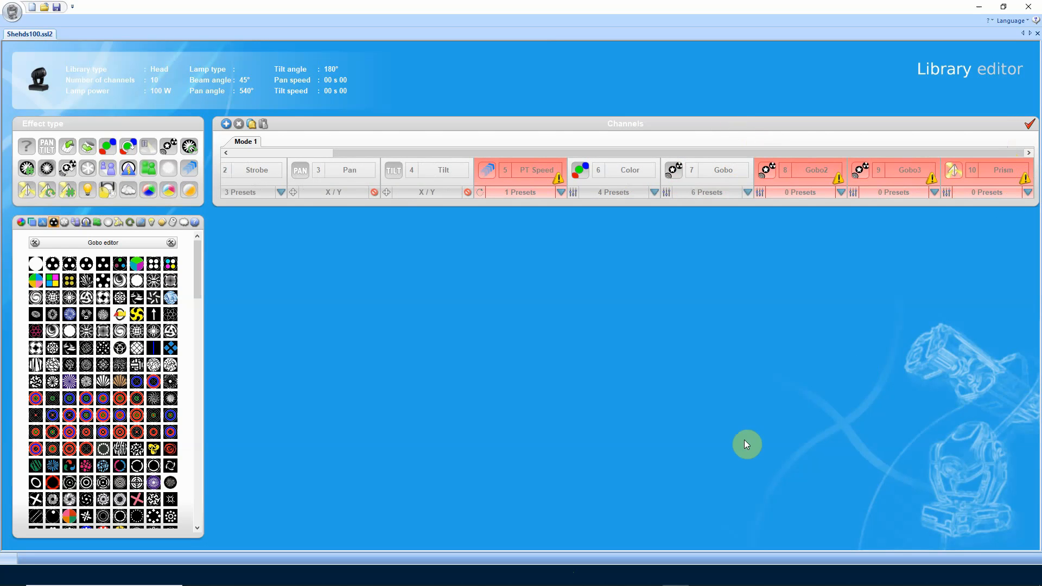
{"action": "mouse_move", "coordinate": [274, 583]}
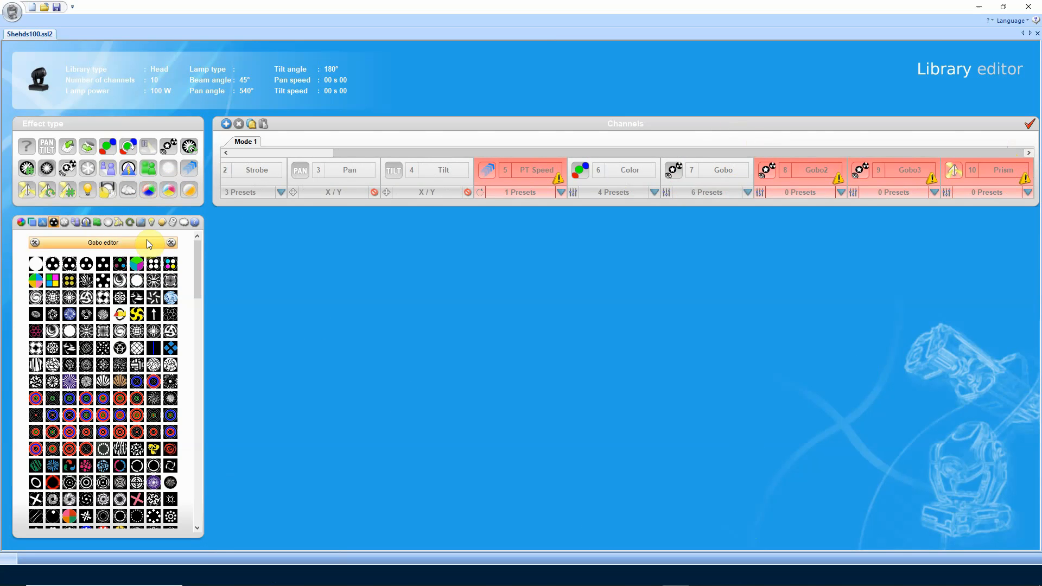
{"action": "left_click", "coordinate": [114, 224]}
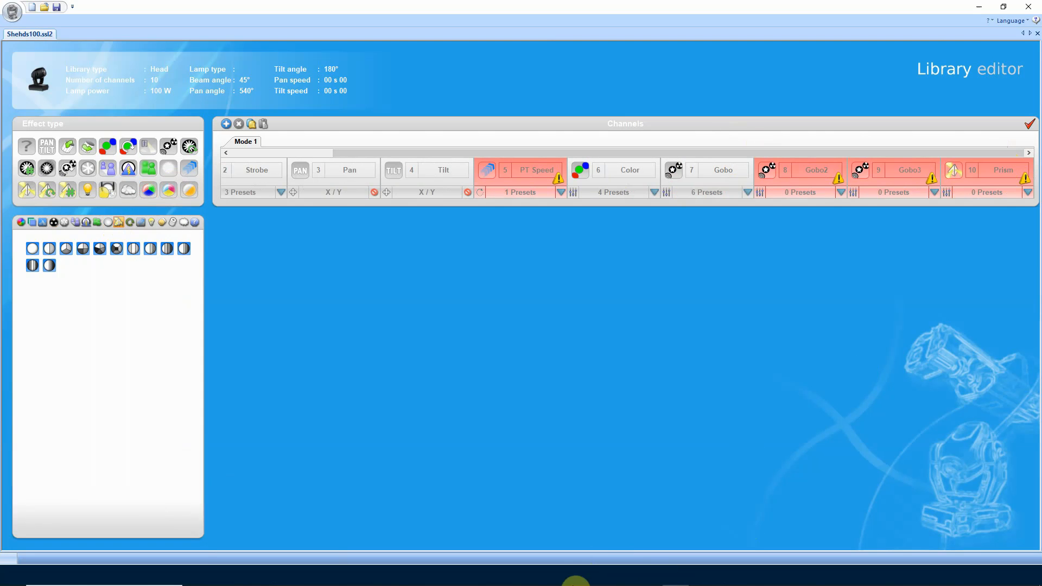
{"action": "left_click", "coordinate": [282, 576]}
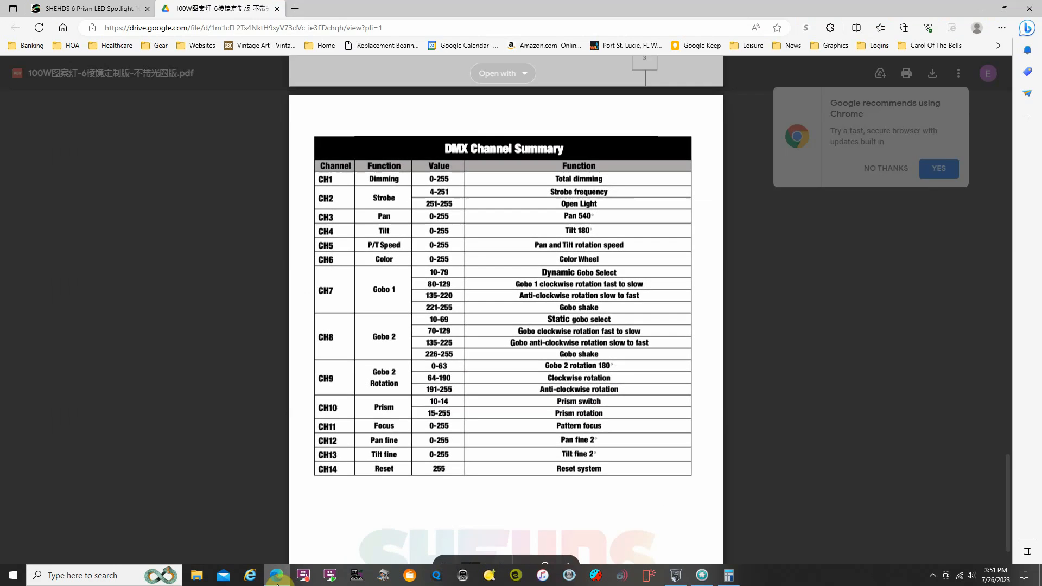
{"action": "mouse_move", "coordinate": [278, 579]}
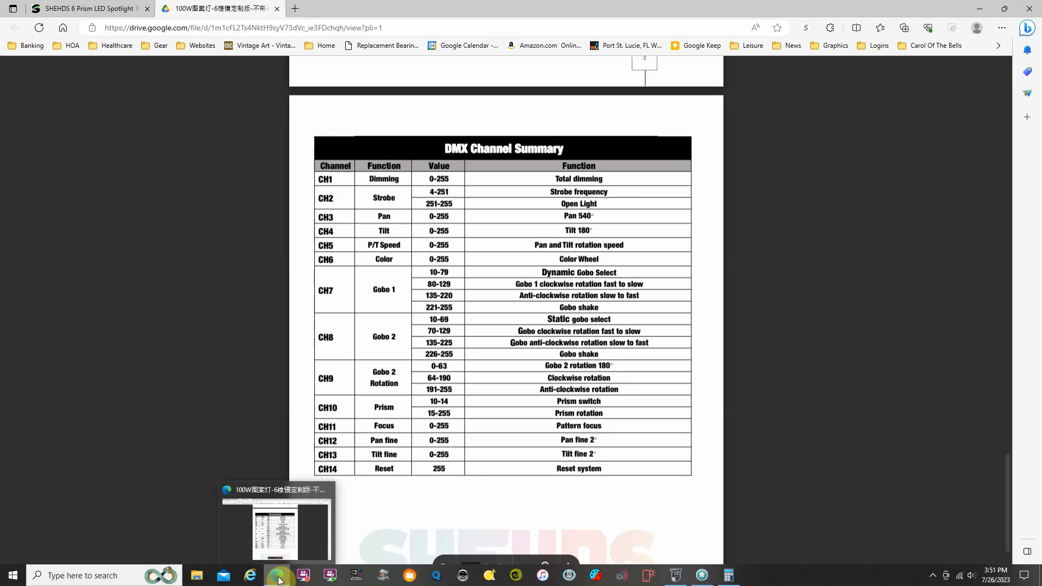
{"action": "left_click", "coordinate": [303, 576]}
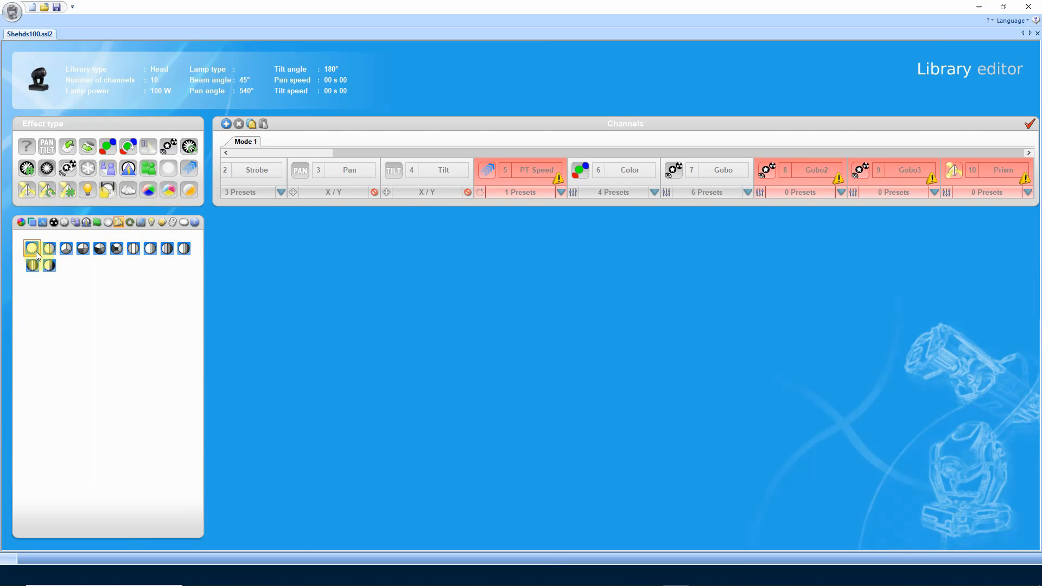
Add the No Prism, Prism 3F and Prism 5FC presets to the Prism channel.
{"action": "left_click", "coordinate": [32, 249]}
{"action": "left_click", "coordinate": [954, 168]}
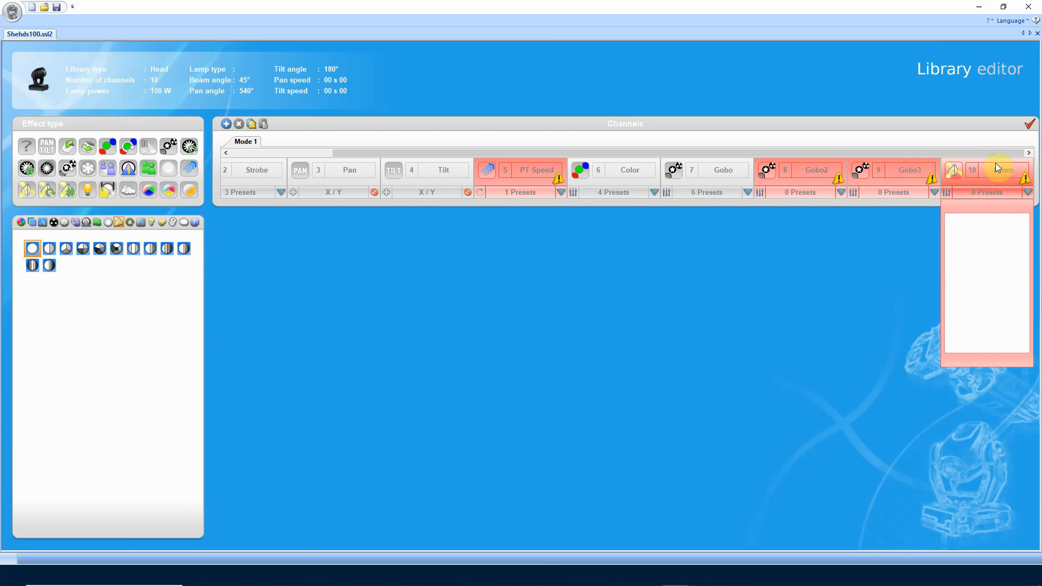
{"action": "left_click", "coordinate": [991, 255]}
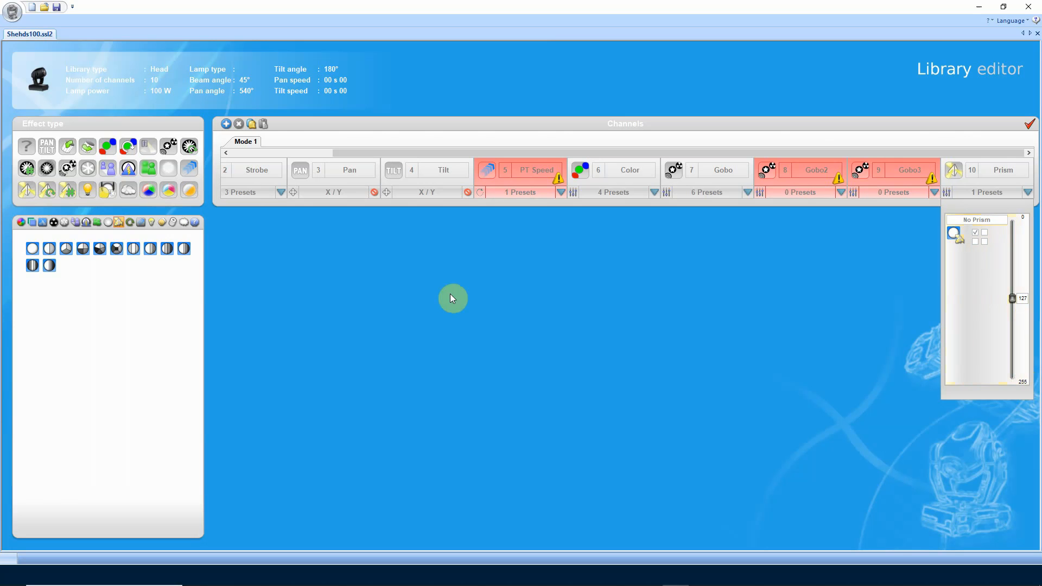
{"action": "left_click", "coordinate": [65, 248]}
{"action": "left_click", "coordinate": [997, 307]}
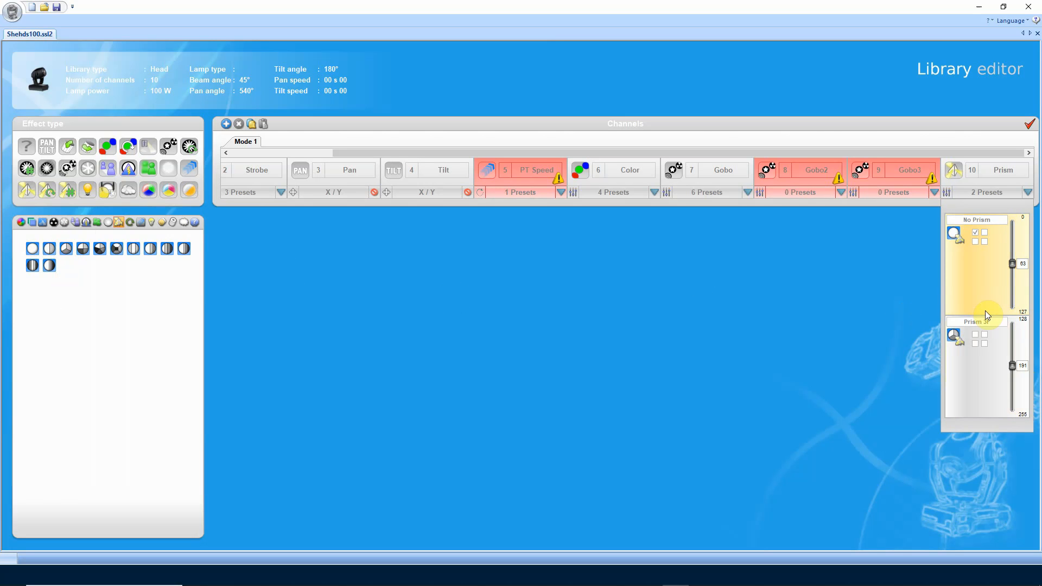
{"action": "left_click", "coordinate": [115, 249]}
{"action": "left_click", "coordinate": [970, 383]}
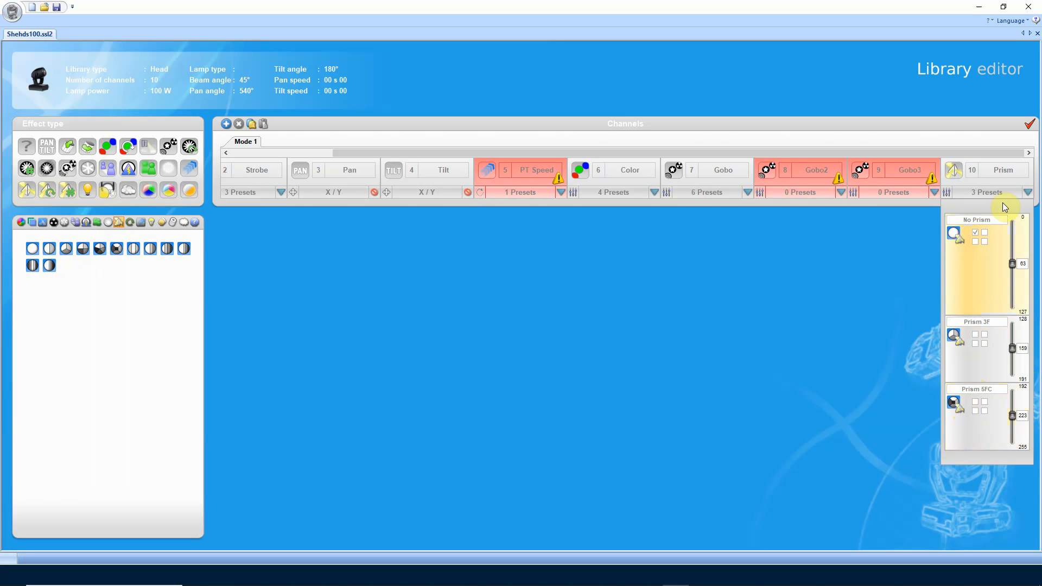
Set the upper DMX limit of the No Prism preset to 9 and of the Prism 3F preset to 14.
{"action": "left_click", "coordinate": [1024, 314]}
{"action": "type", "text": "9"}
{"action": "key", "text": "Return"}
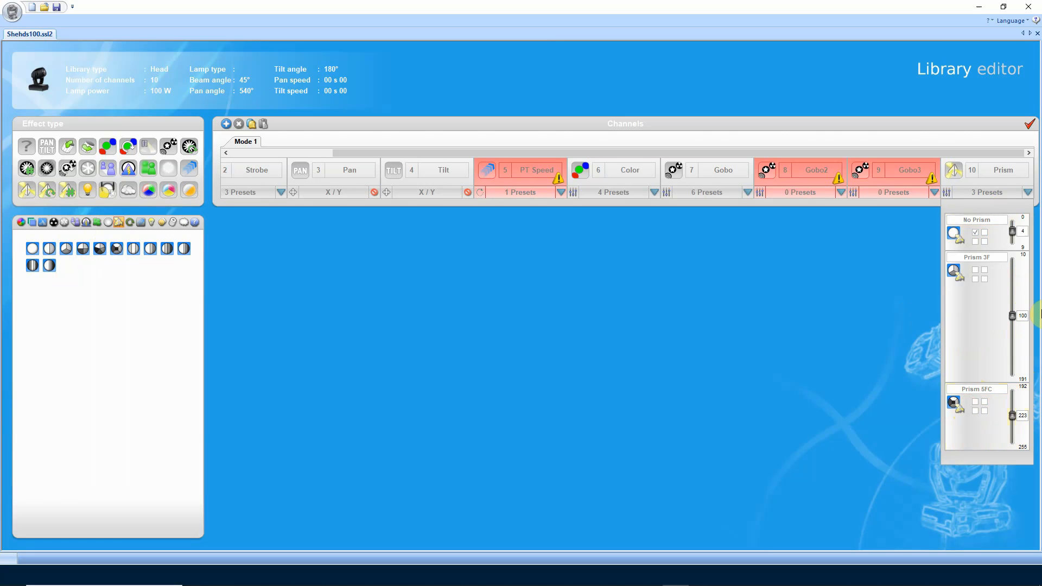
{"action": "left_click", "coordinate": [1024, 383]}
{"action": "type", "text": "14"}
{"action": "key", "text": "Return"}
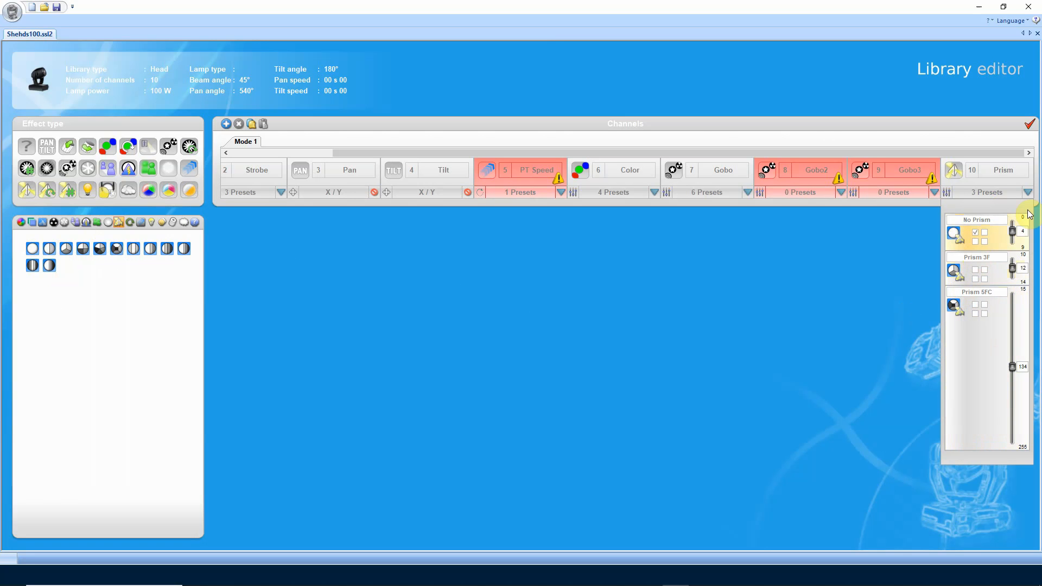
Rename the Prism 5FC preset to Prisim Rotate, rename the Prism 3F preset, and close the Prism channel's preset list.
{"action": "double_click", "coordinate": [983, 292]}
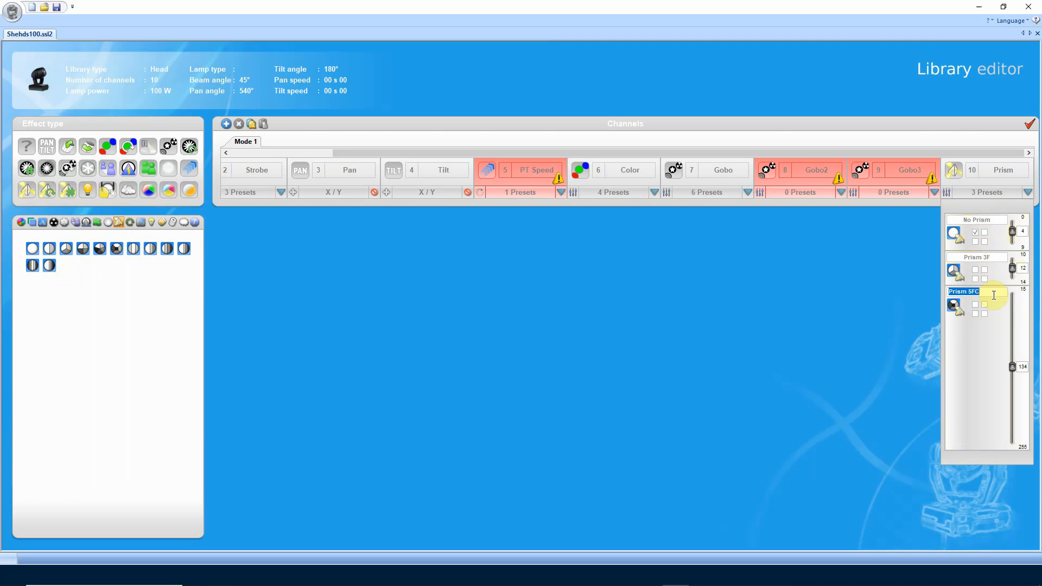
{"action": "type", "text": "Pr"}
{"action": "double_click", "coordinate": [988, 258]}
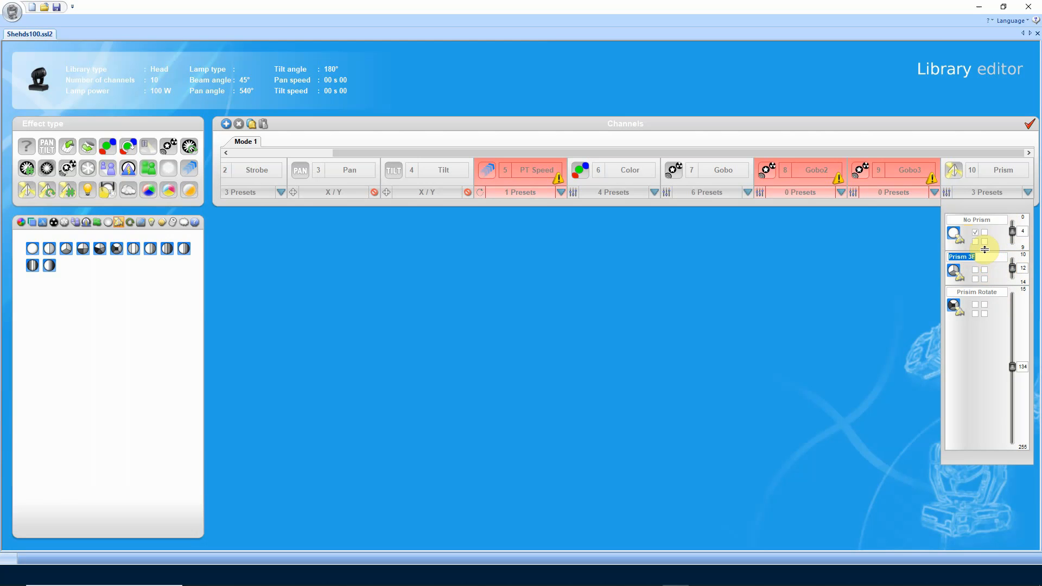
{"action": "type", "text": "Pr"}
{"action": "left_click", "coordinate": [992, 167]}
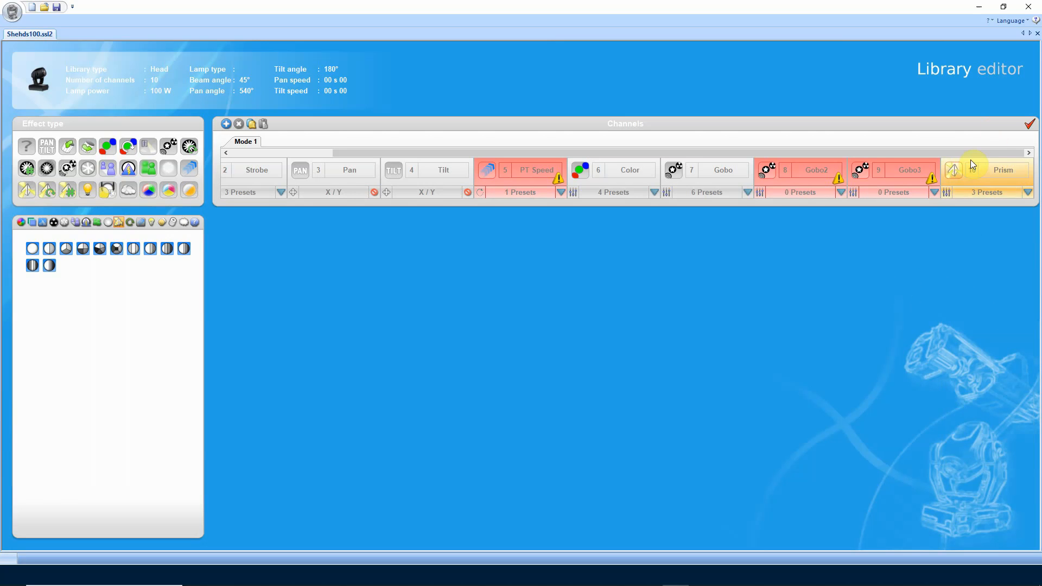
Check CH11 in the manual, then append a Focus channel as channel 11 and add the first focus preset to it.
{"action": "left_click", "coordinate": [277, 577]}
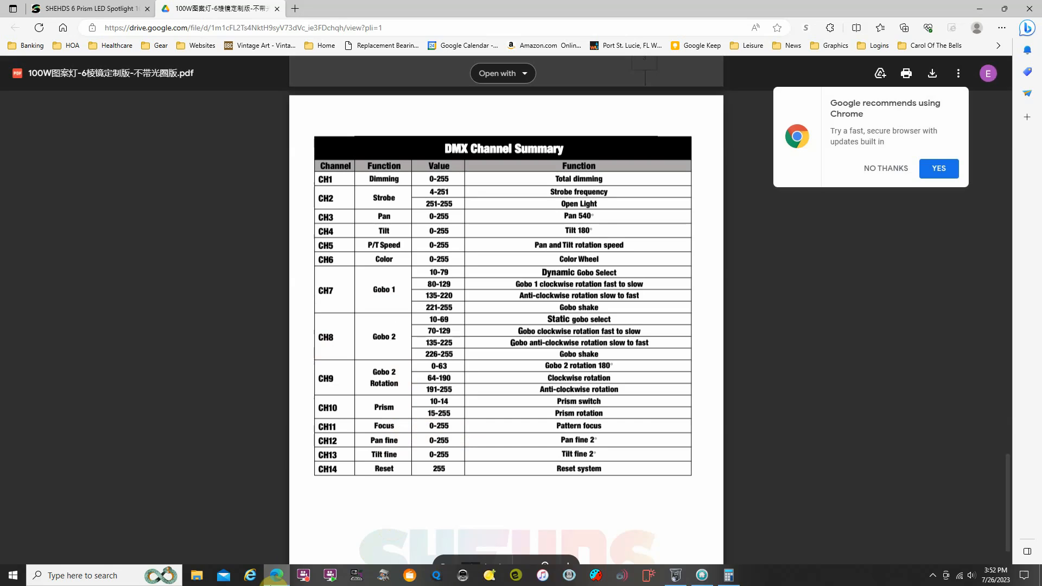
{"action": "left_click", "coordinate": [275, 576]}
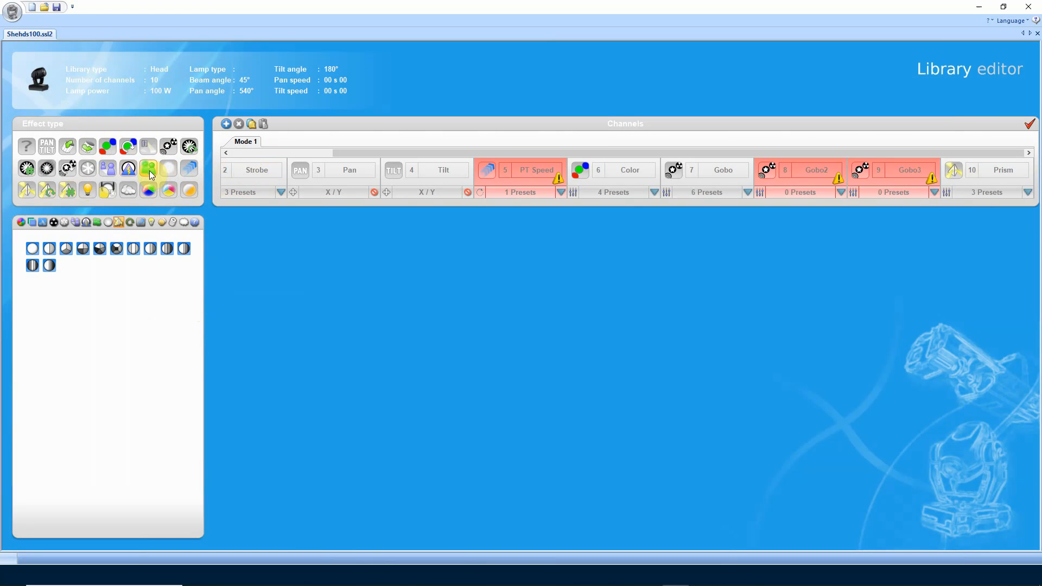
{"action": "left_click_drag", "start_coordinate": [149, 171], "coordinate": [1025, 181]}
{"action": "left_click", "coordinate": [997, 171]}
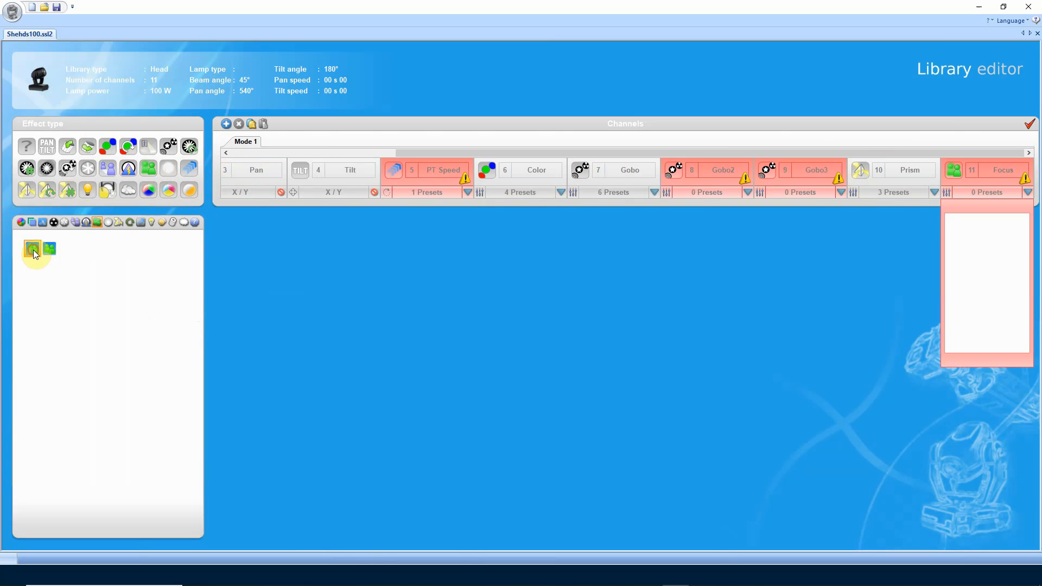
{"action": "left_click_drag", "start_coordinate": [34, 249], "coordinate": [975, 235]}
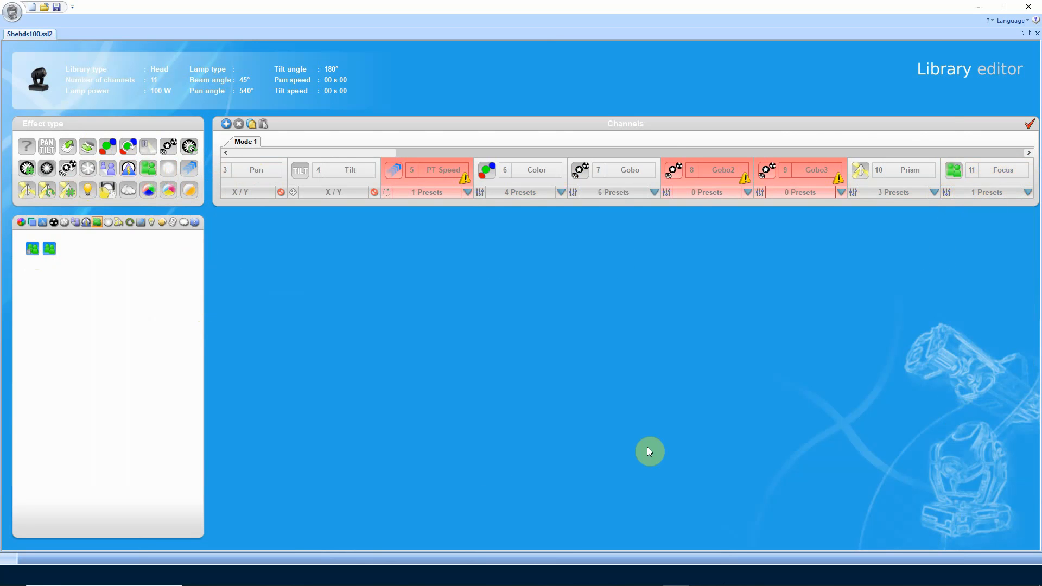
Check CH12 and CH13 in the manual, then add a fine channel for Pan.
{"action": "mouse_move", "coordinate": [331, 581]}
{"action": "left_click", "coordinate": [282, 582]}
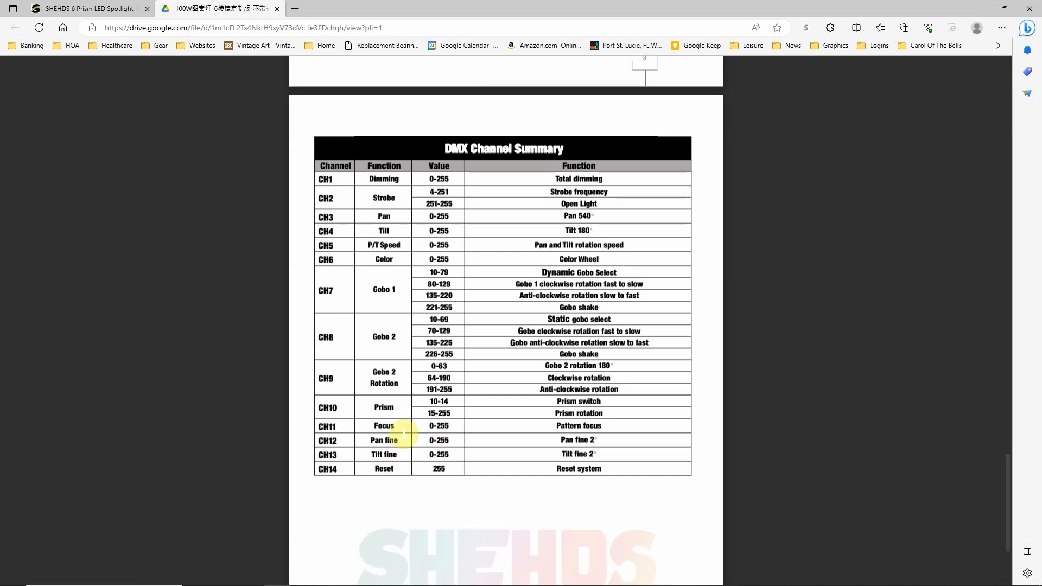
{"action": "left_click", "coordinate": [277, 577]}
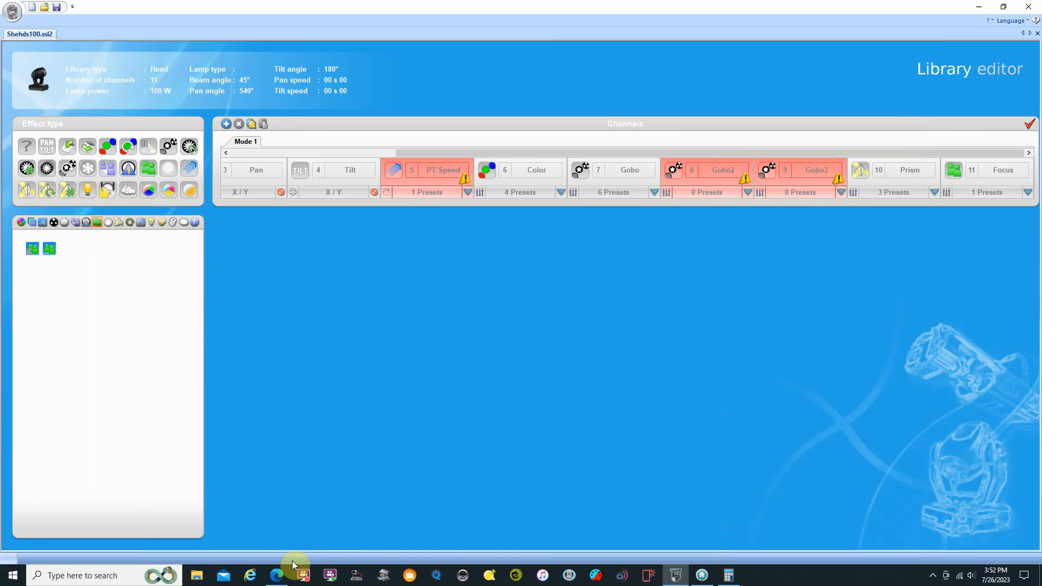
{"action": "left_click", "coordinate": [280, 172]}
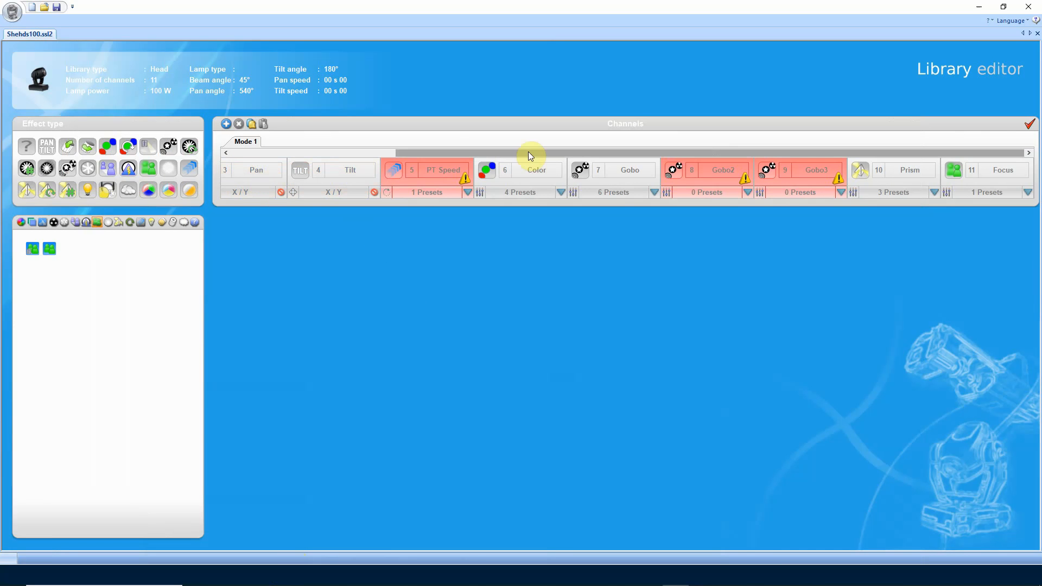
{"action": "left_click", "coordinate": [374, 152]}
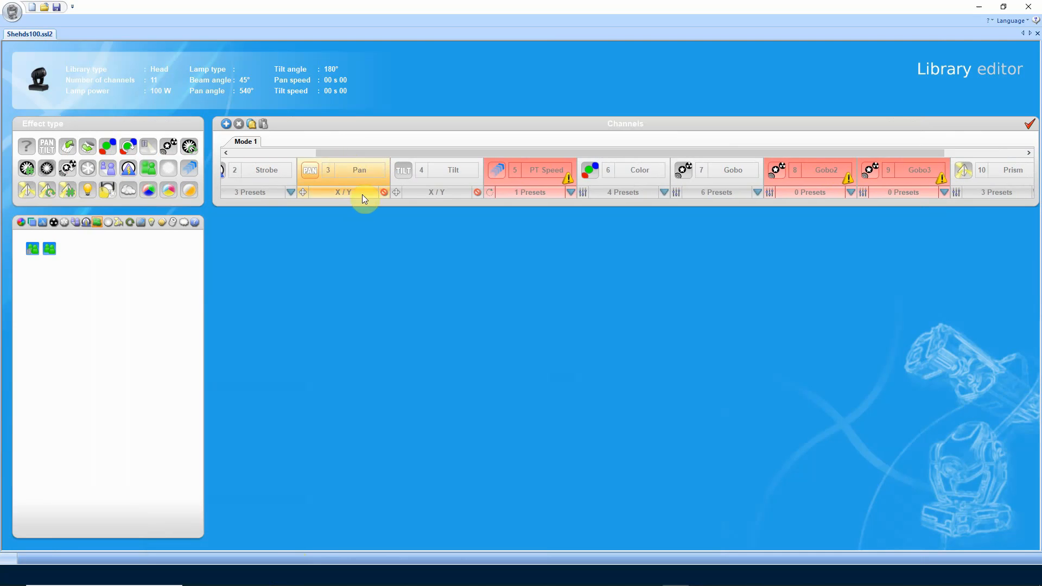
{"action": "right_click", "coordinate": [352, 184]}
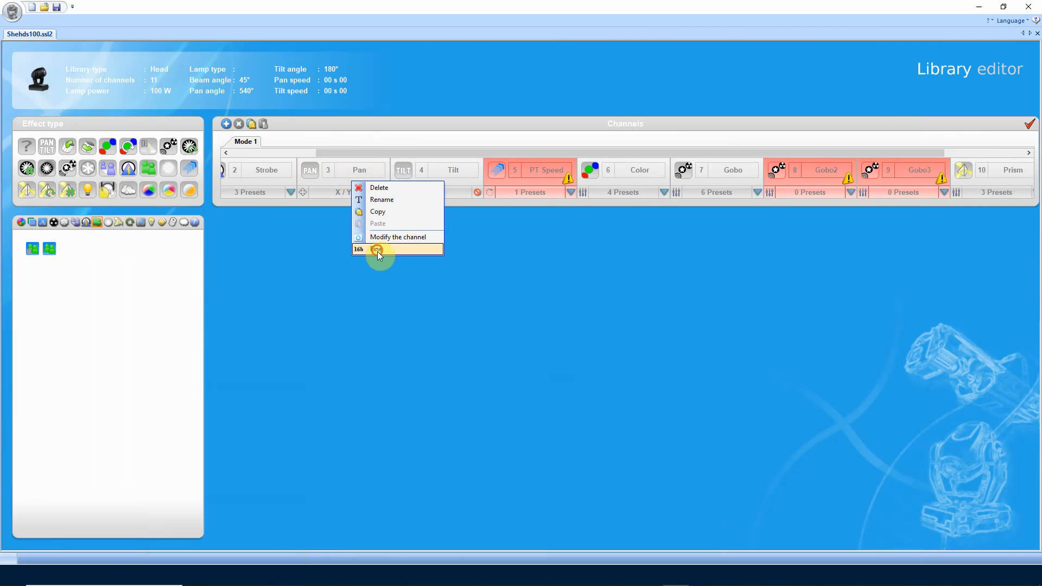
{"action": "left_click", "coordinate": [378, 252]}
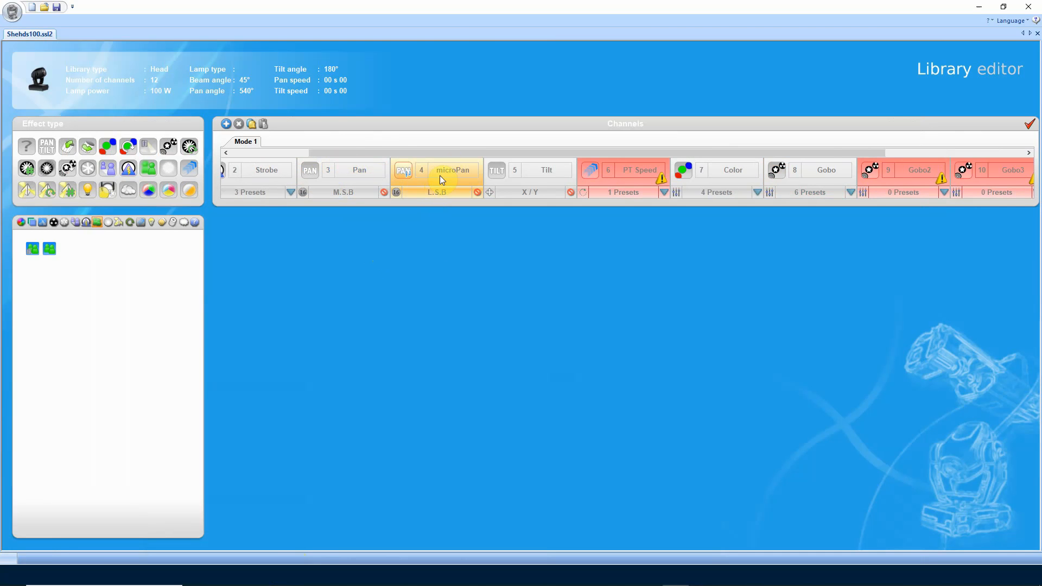
Move the microPan channel behind Focus to make it channel 12.
{"action": "scroll", "coordinate": [1033, 179], "scroll_direction": "right", "scroll_amount": 3}
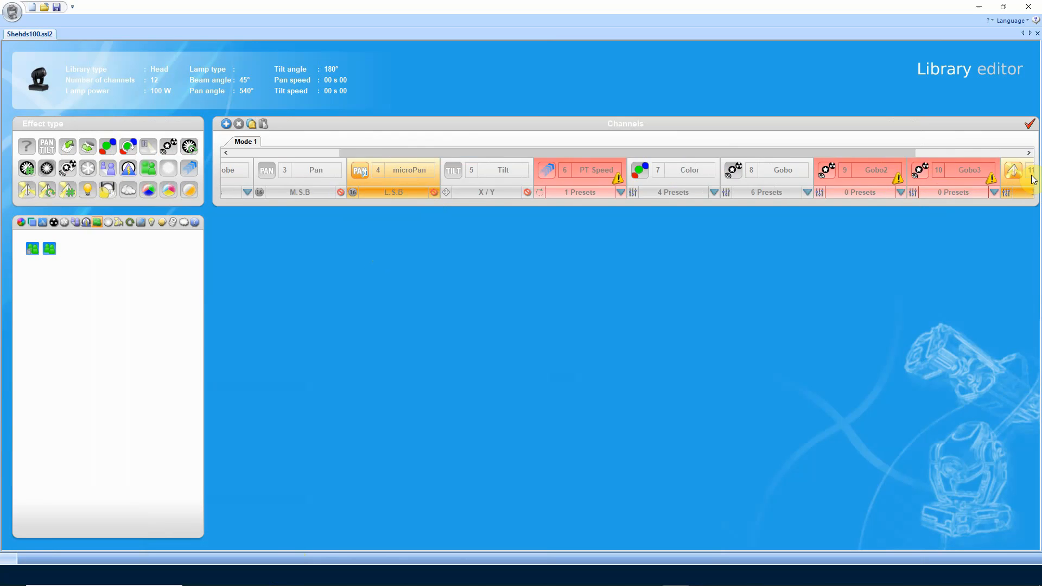
{"action": "left_click_drag", "start_coordinate": [1032, 179], "coordinate": [1012, 170]}
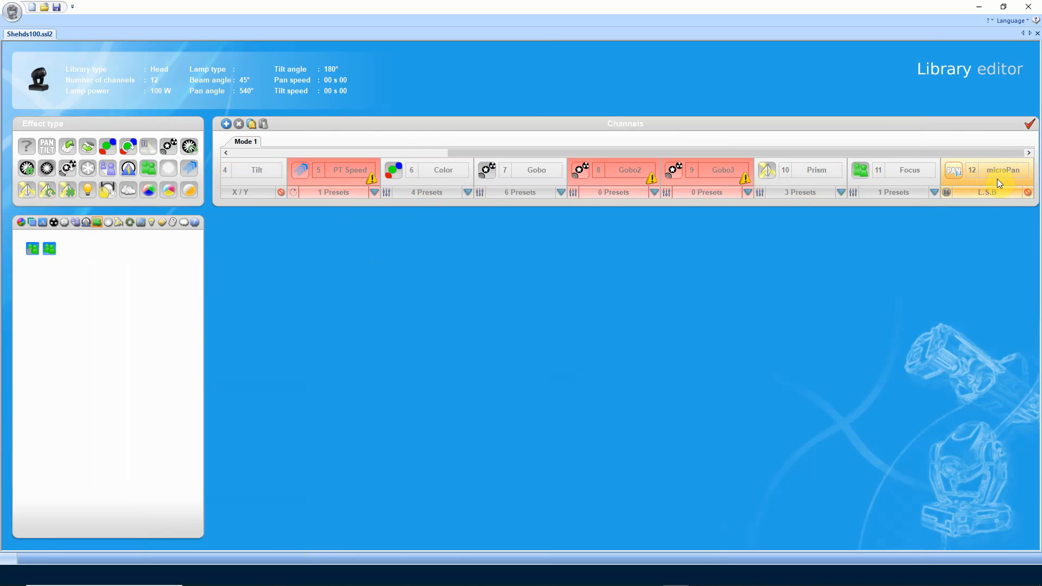
{"action": "left_click", "coordinate": [494, 401]}
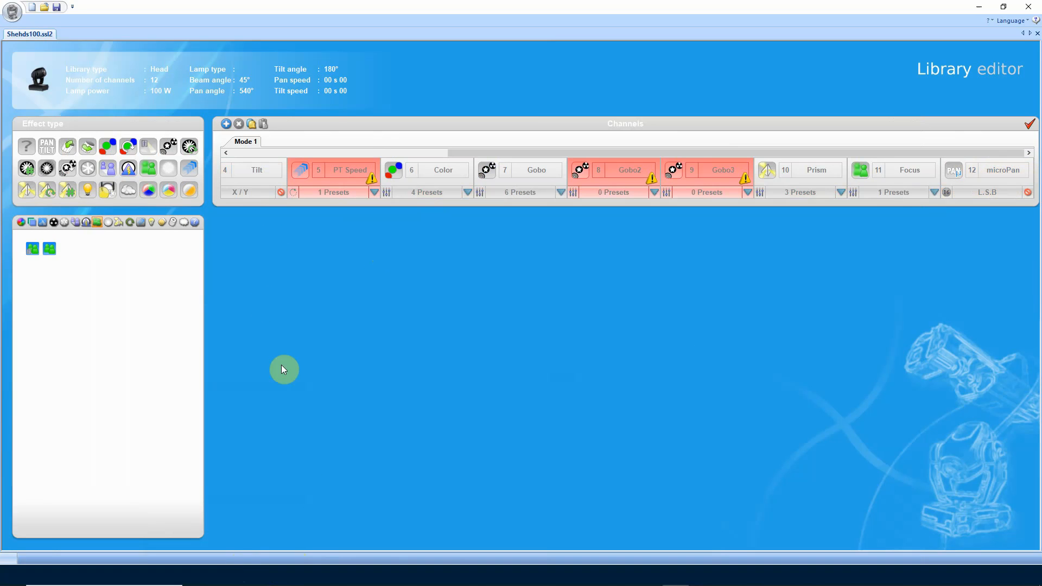
Add a fine channel for Tilt and move microTilt behind microPan to make it channel 13.
{"action": "left_click_drag", "start_coordinate": [492, 156], "coordinate": [271, 160]}
{"action": "right_click", "coordinate": [550, 171]}
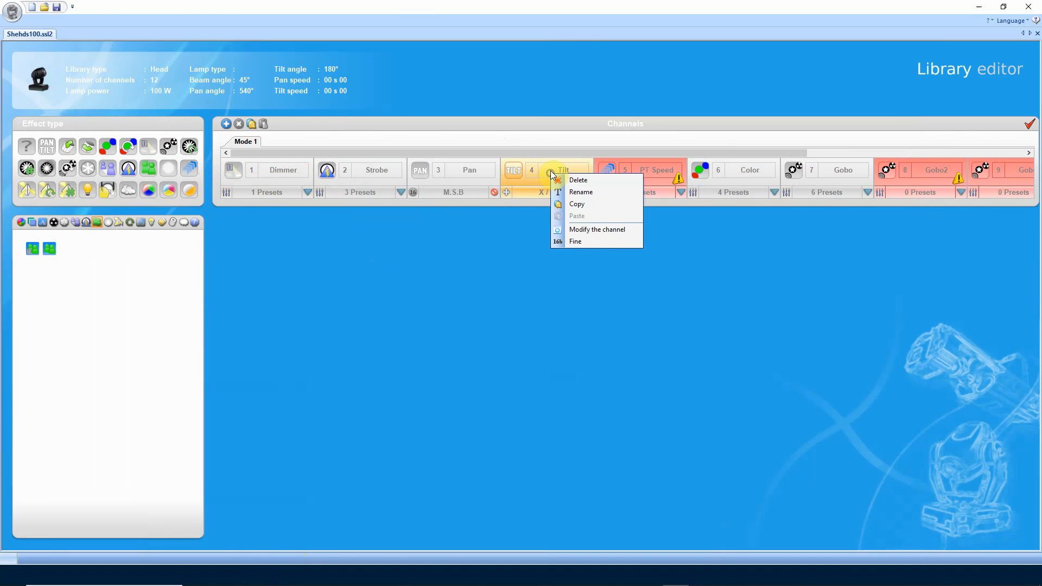
{"action": "left_click", "coordinate": [589, 243]}
{"action": "left_click", "coordinate": [646, 198]}
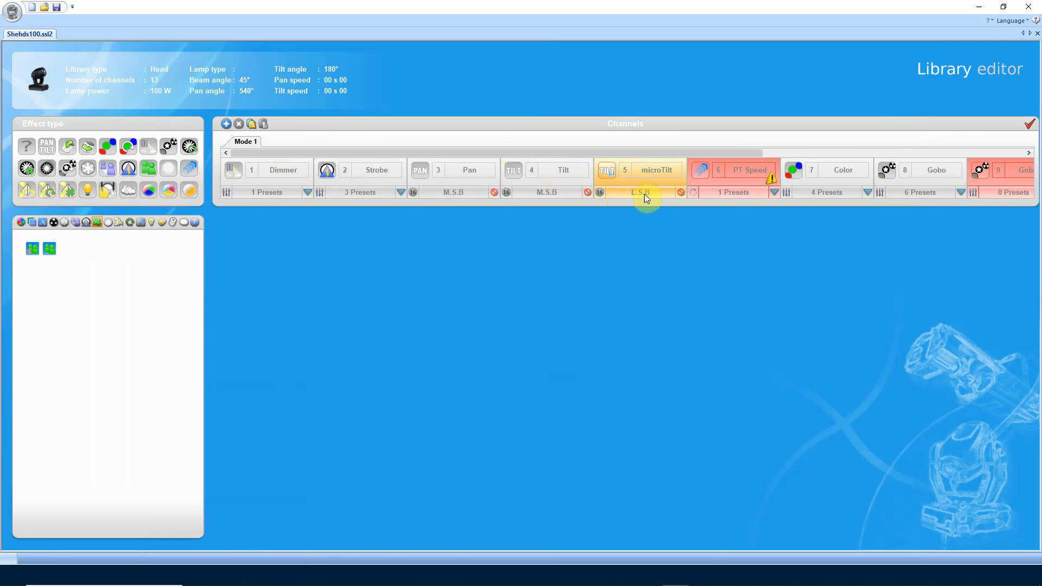
{"action": "mouse_move", "coordinate": [1031, 167]}
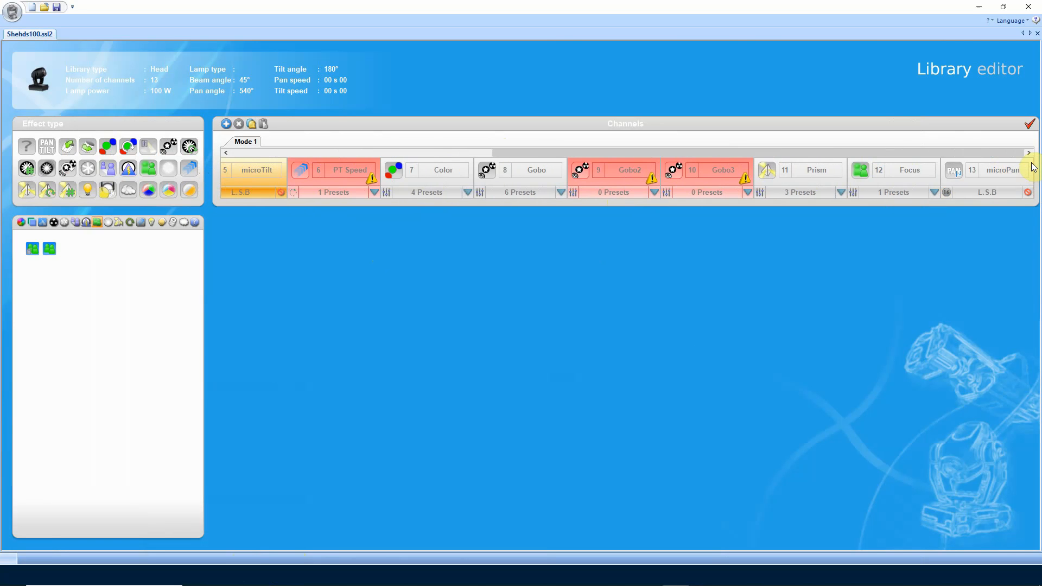
{"action": "left_click_drag", "start_coordinate": [1020, 166], "coordinate": [1031, 173]}
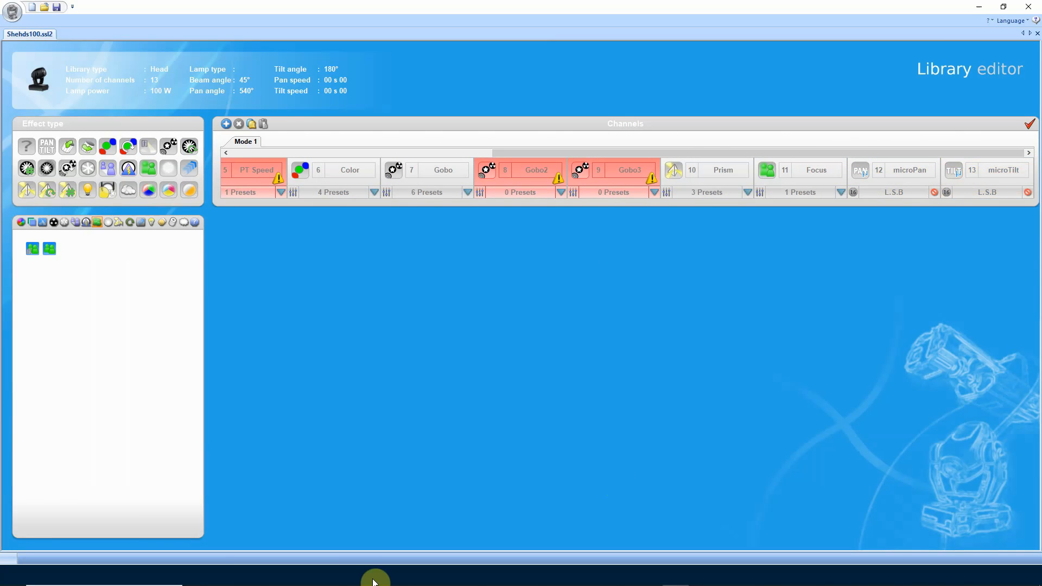
Check the CH14 Reset function in the manual, then append a Free channel as channel 14.
{"action": "left_click", "coordinate": [276, 575]}
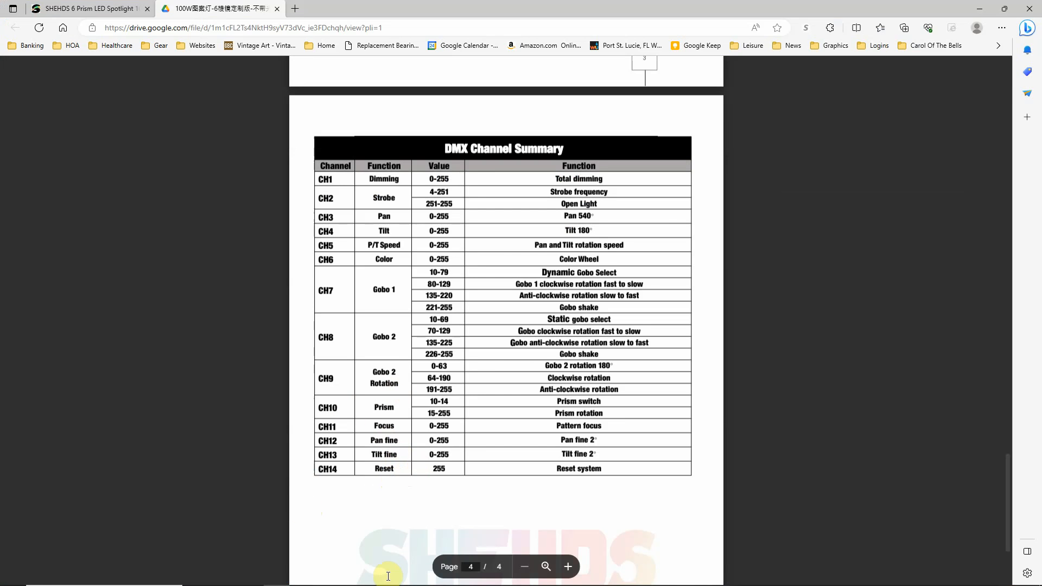
{"action": "left_click", "coordinate": [276, 576]}
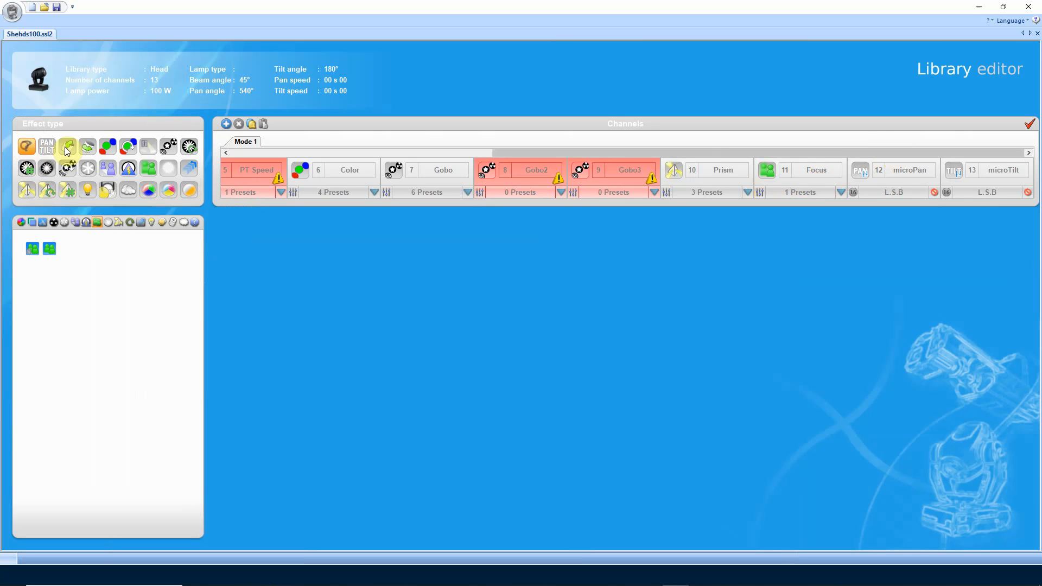
{"action": "left_click_drag", "start_coordinate": [1018, 166], "coordinate": [1018, 167]}
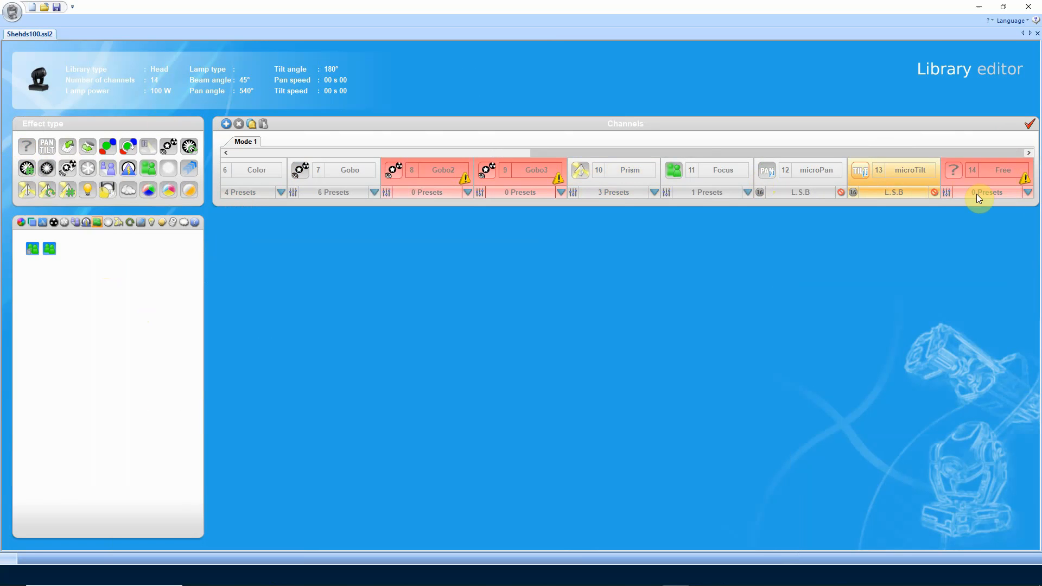
Add the RotLeft preset to the Free channel, rename it Reset, and return to the start of the channel list.
{"action": "left_click", "coordinate": [1008, 173]}
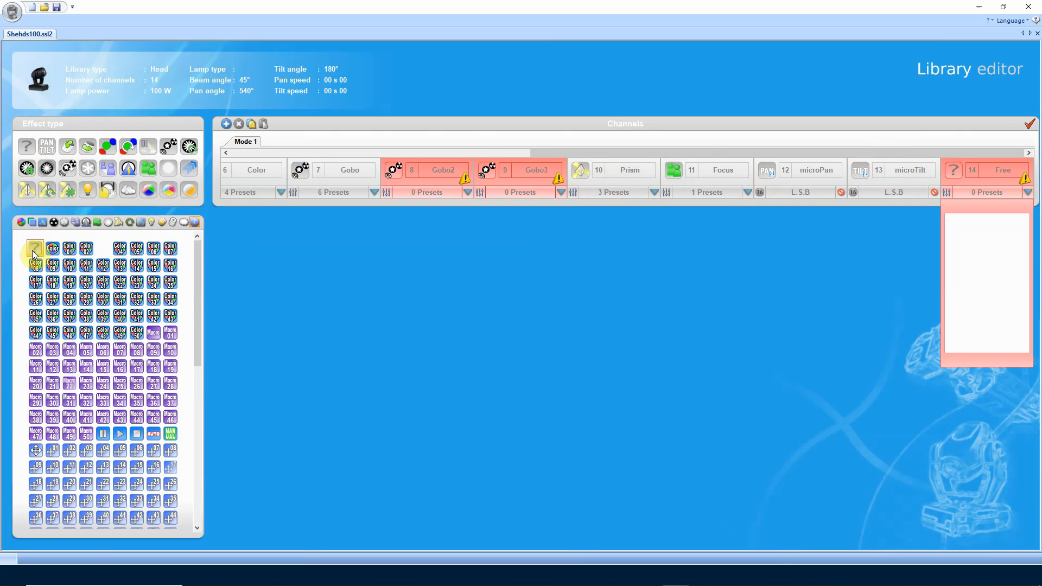
{"action": "scroll", "coordinate": [195, 358], "scroll_direction": "down", "scroll_amount": 7}
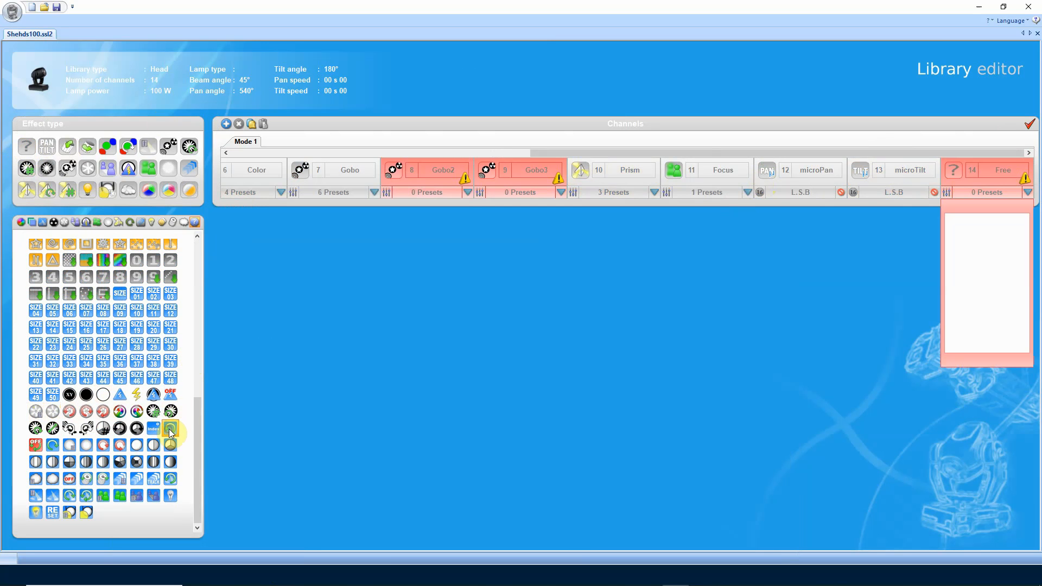
{"action": "left_click_drag", "start_coordinate": [170, 431], "coordinate": [978, 263]}
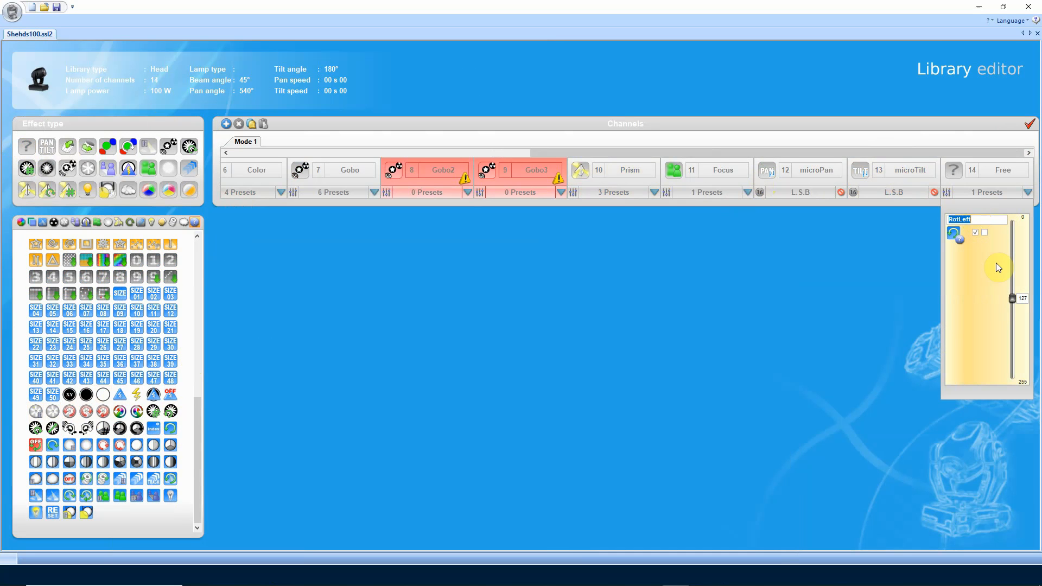
{"action": "type", "text": "Reset"}
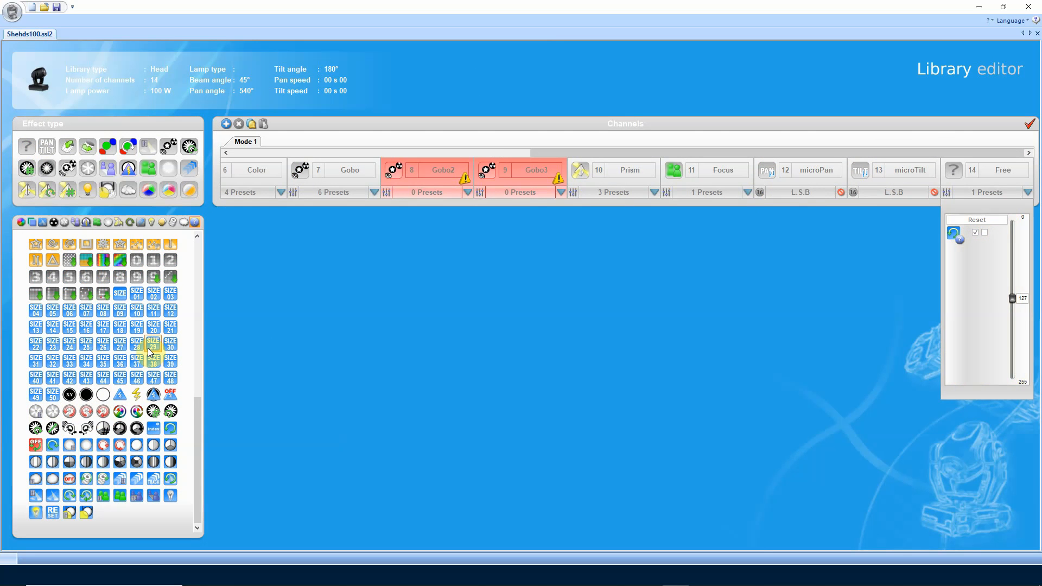
{"action": "left_click", "coordinate": [1006, 171]}
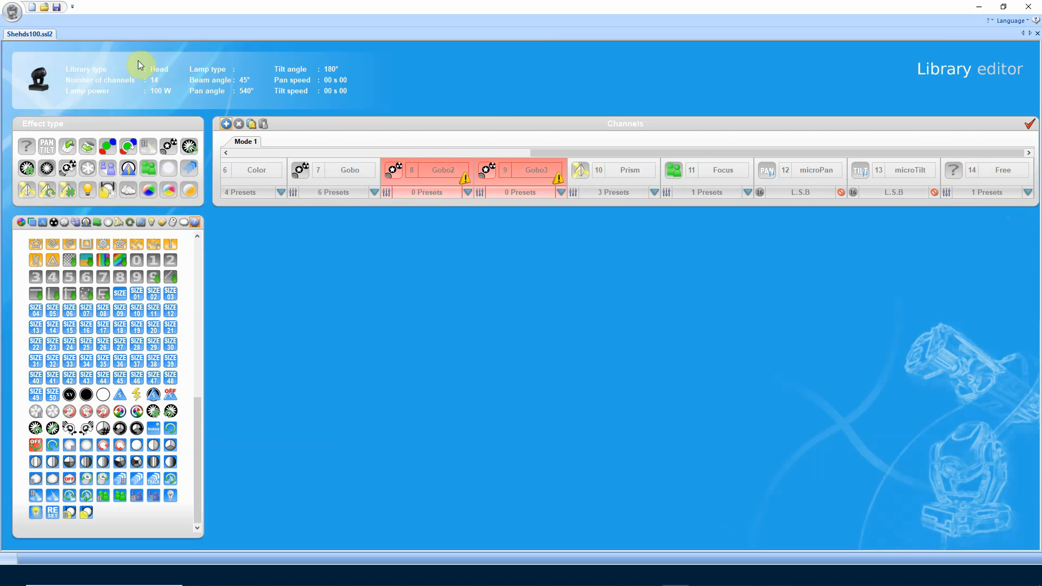
{"action": "left_click_drag", "start_coordinate": [546, 152], "coordinate": [229, 151]}
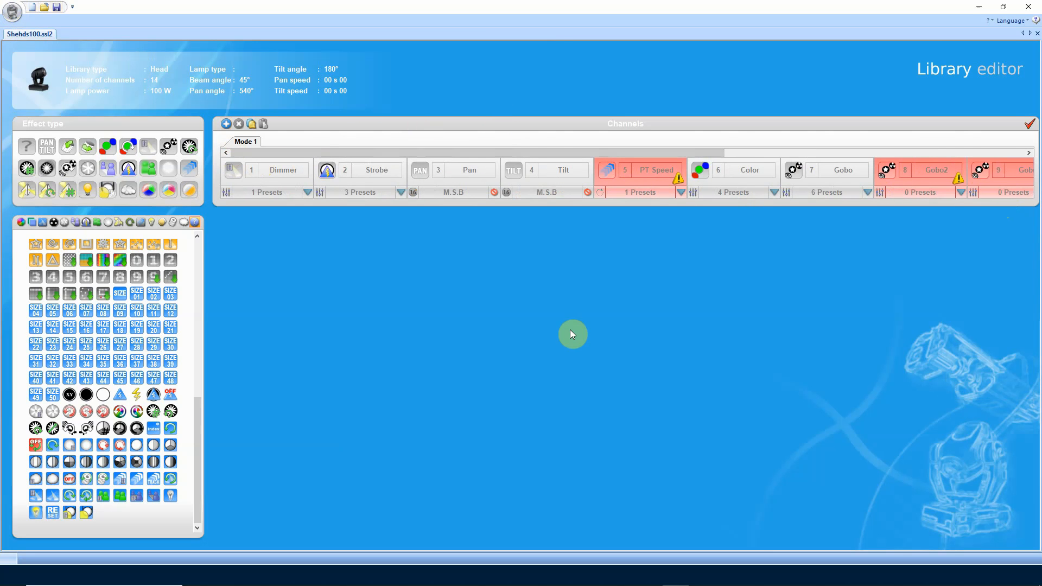